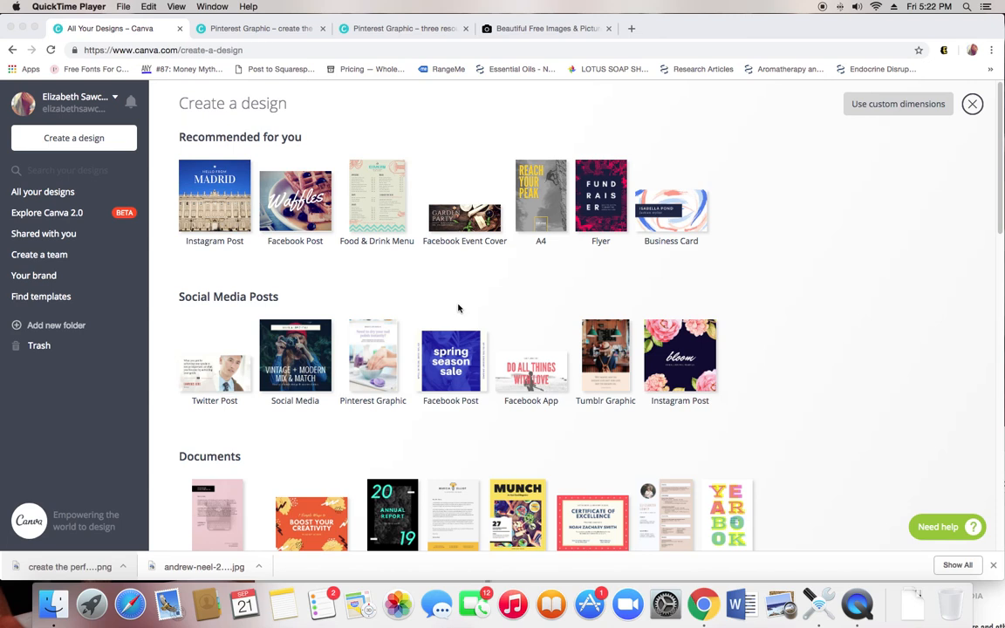
View the two finished Pinterest graphics as examples and return to the page of design types.
{"action": "left_click", "coordinate": [349, 32]}
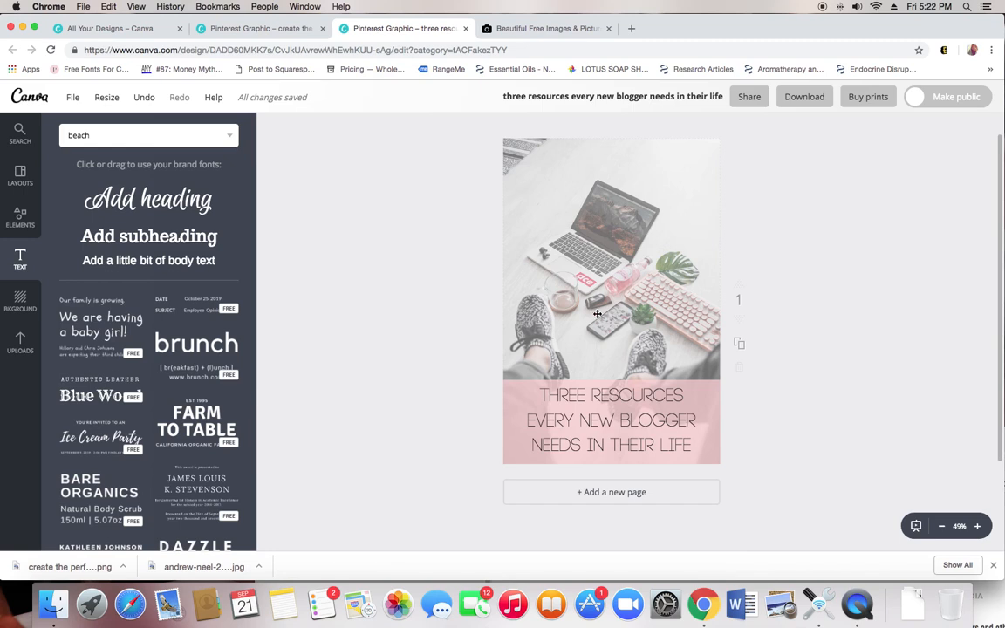
{"action": "left_click", "coordinate": [260, 27]}
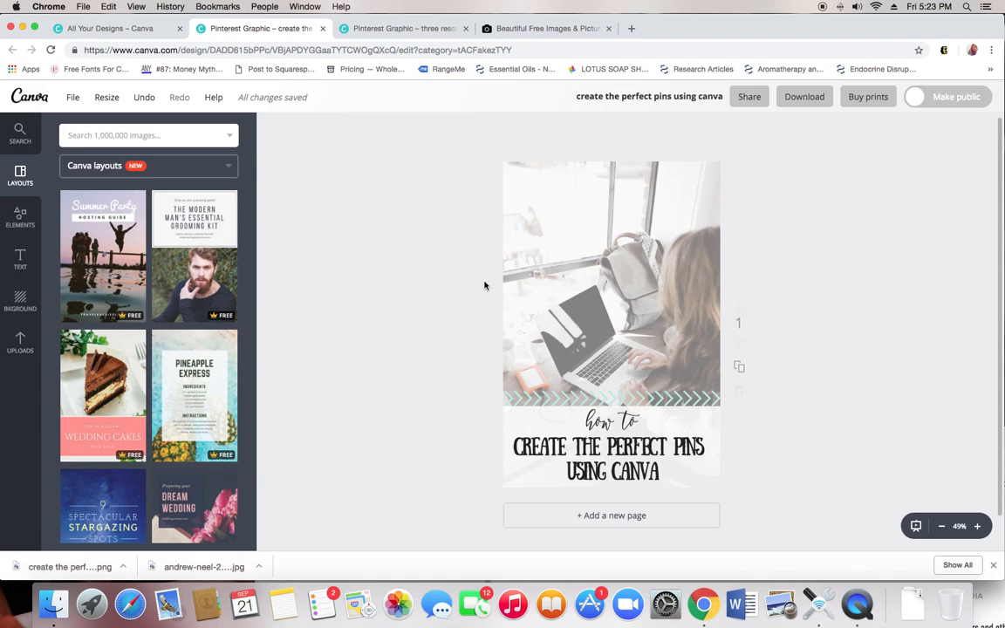
{"action": "left_click", "coordinate": [89, 29]}
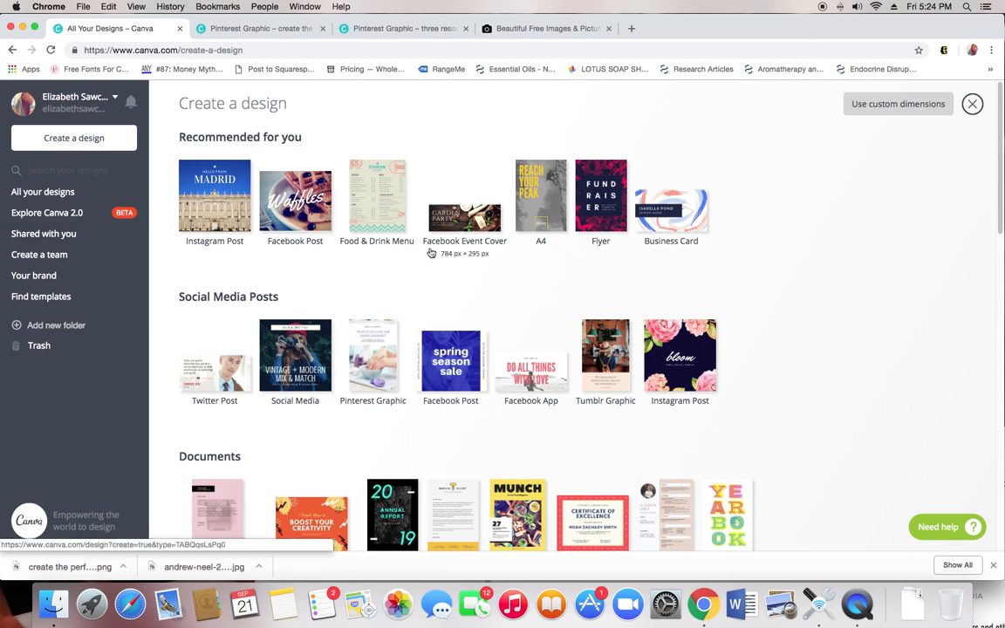
Look through the available design types, from social media posts and documents down to events and ads.
{"action": "scroll", "coordinate": [306, 264], "scroll_direction": "down", "scroll_amount": 2}
{"action": "scroll", "coordinate": [306, 265], "scroll_direction": "down", "scroll_amount": 1}
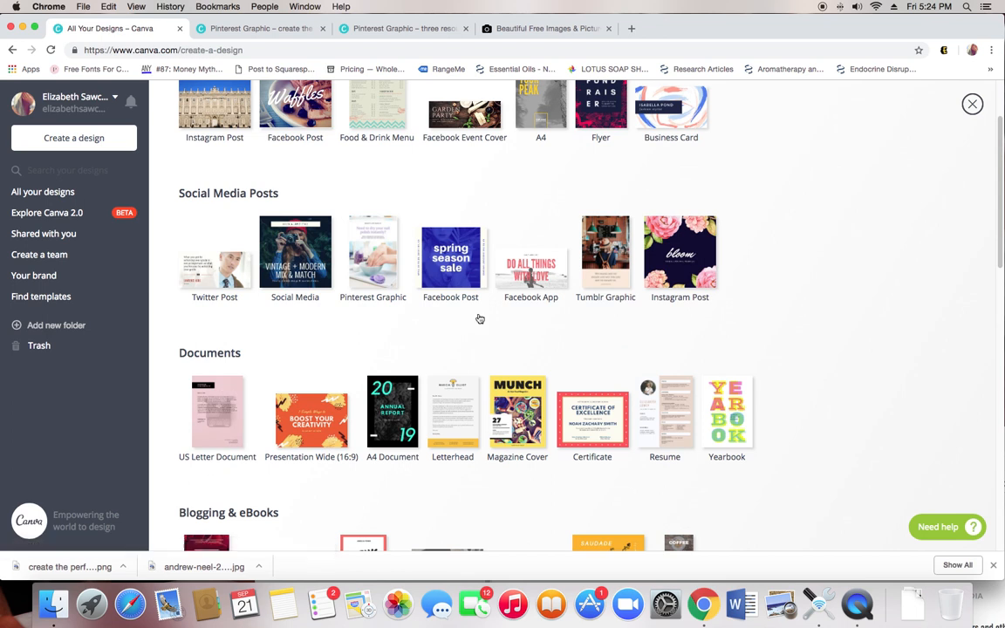
{"action": "scroll", "coordinate": [419, 296], "scroll_direction": "down", "scroll_amount": 1}
{"action": "scroll", "coordinate": [418, 297], "scroll_direction": "down", "scroll_amount": 6}
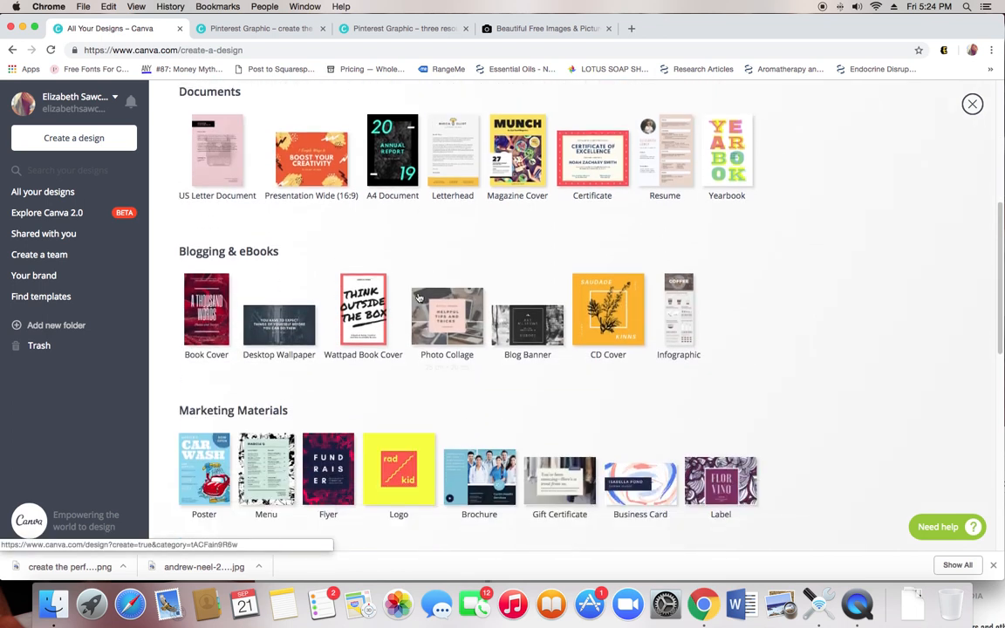
{"action": "scroll", "coordinate": [417, 292], "scroll_direction": "down", "scroll_amount": 1}
{"action": "scroll", "coordinate": [416, 289], "scroll_direction": "down", "scroll_amount": 2}
{"action": "scroll", "coordinate": [416, 287], "scroll_direction": "down", "scroll_amount": 5}
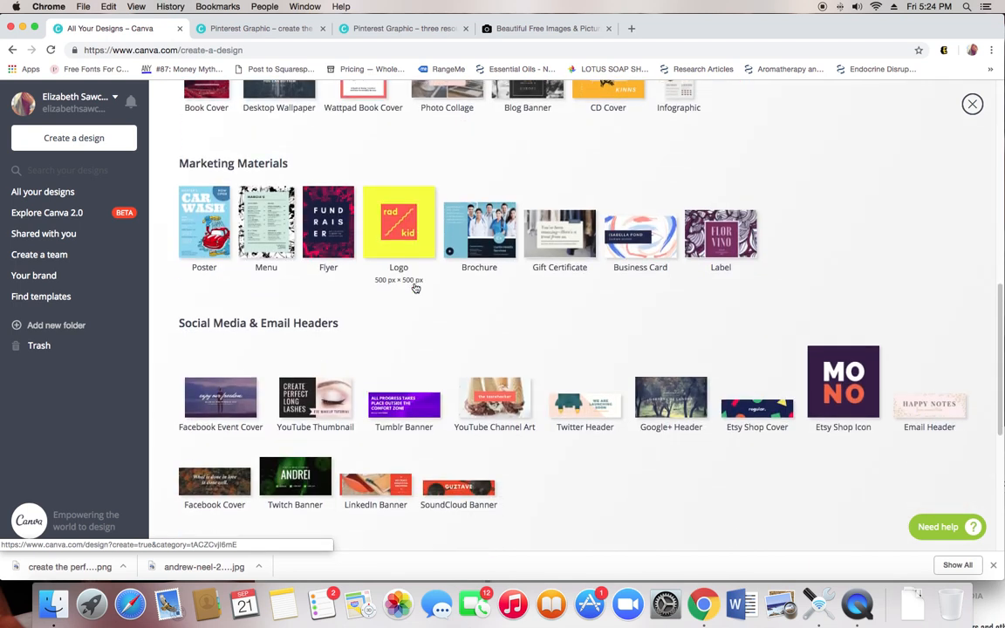
{"action": "scroll", "coordinate": [415, 288], "scroll_direction": "down", "scroll_amount": 1}
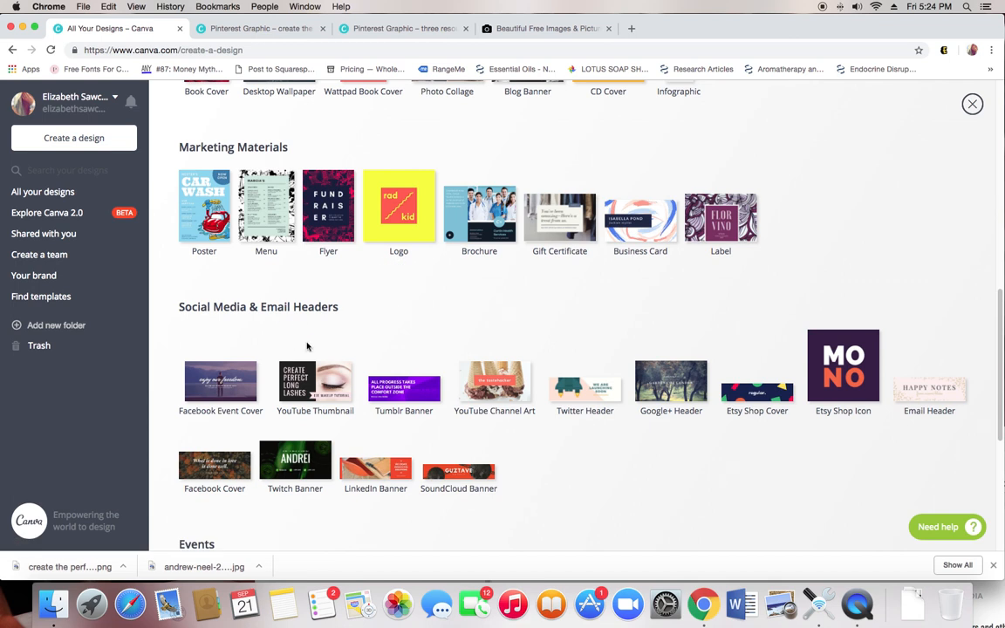
{"action": "scroll", "coordinate": [308, 346], "scroll_direction": "down", "scroll_amount": 1}
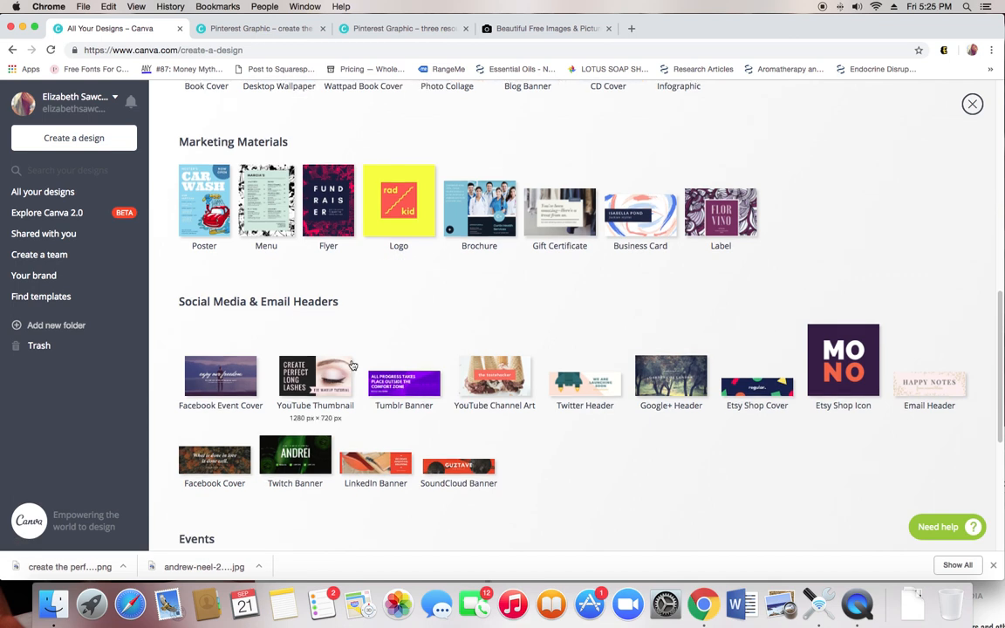
{"action": "scroll", "coordinate": [354, 348], "scroll_direction": "down", "scroll_amount": 1}
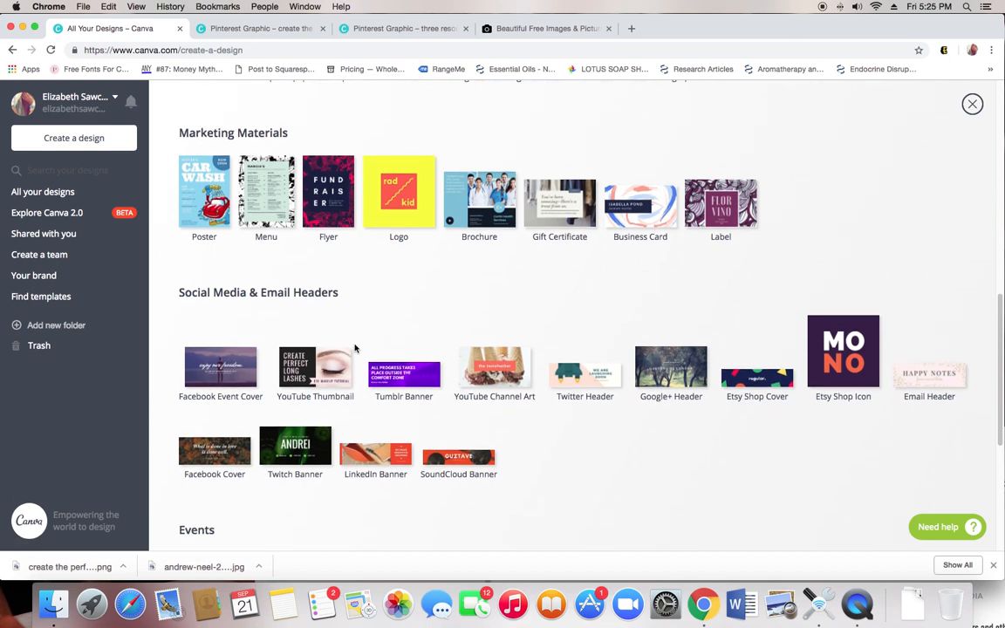
{"action": "scroll", "coordinate": [354, 348], "scroll_direction": "down", "scroll_amount": 1}
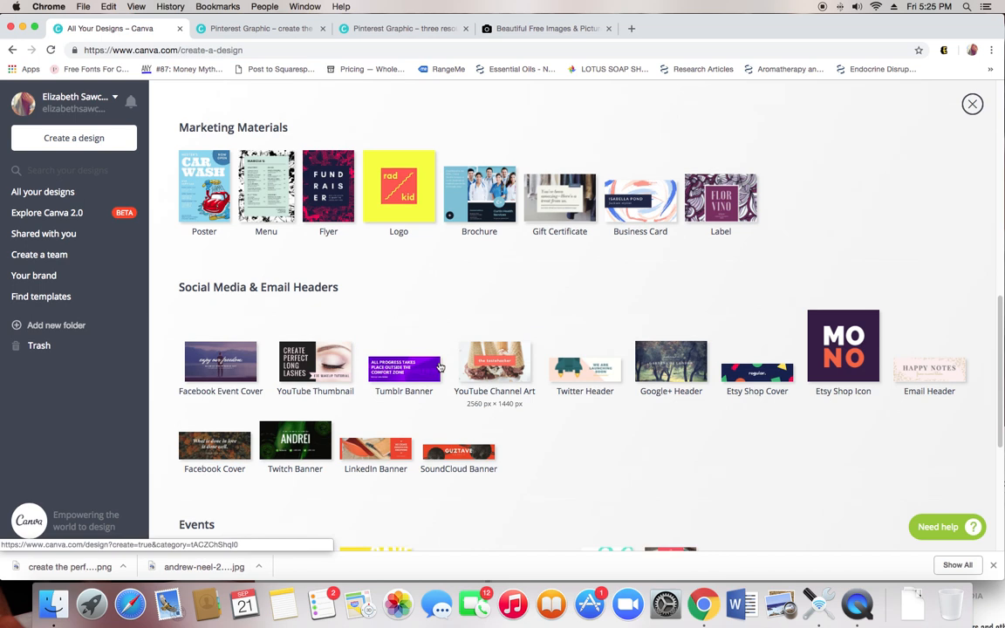
{"action": "scroll", "coordinate": [430, 361], "scroll_direction": "down", "scroll_amount": 2}
{"action": "scroll", "coordinate": [430, 360], "scroll_direction": "down", "scroll_amount": 10}
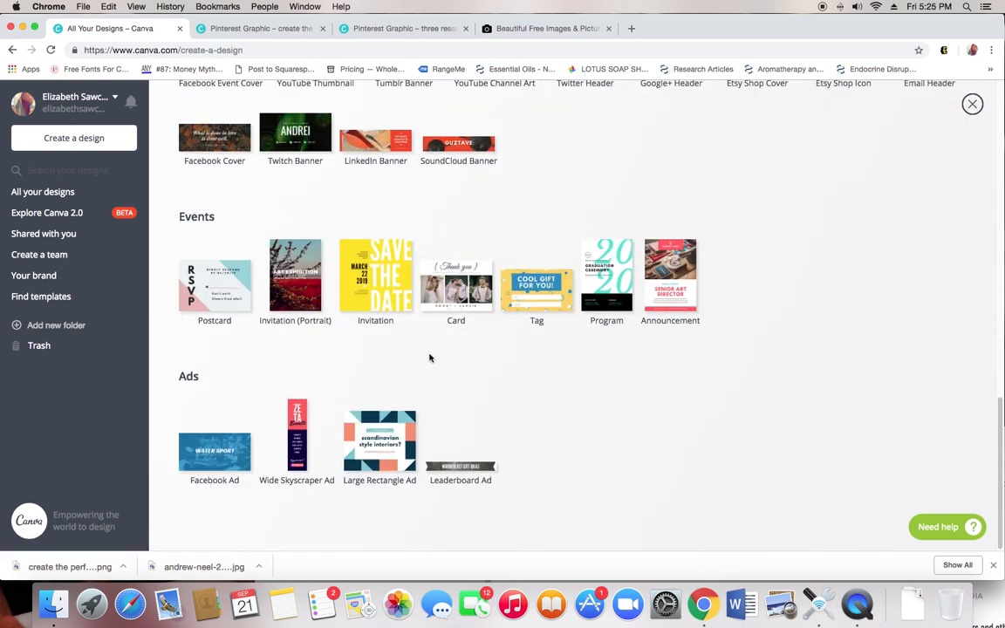
Create a new blank design of the Pinterest Graphic type from the Social Media Posts section.
{"action": "scroll", "coordinate": [430, 358], "scroll_direction": "up", "scroll_amount": 8}
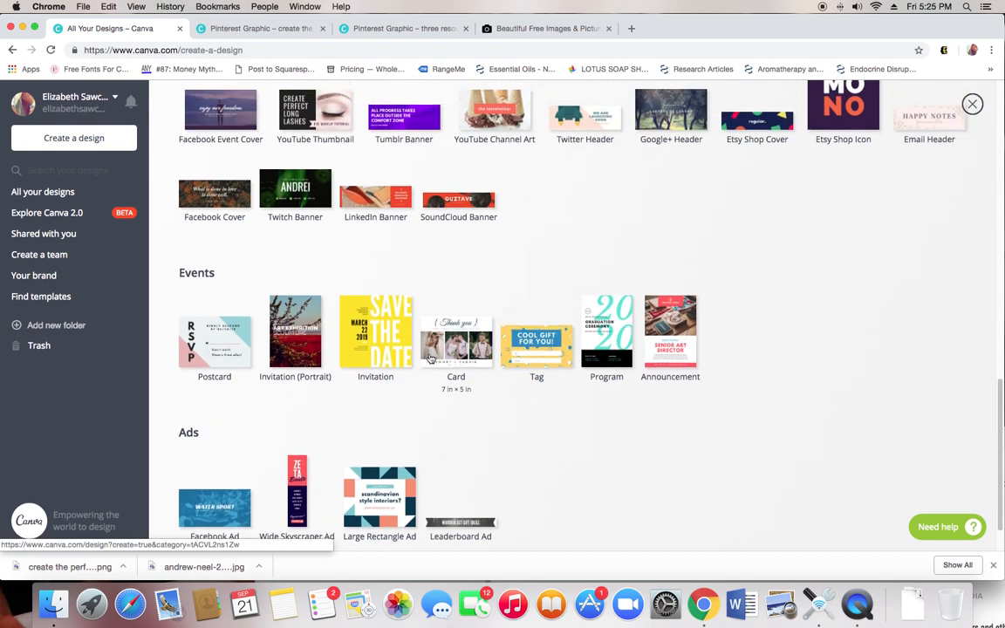
{"action": "scroll", "coordinate": [430, 358], "scroll_direction": "up", "scroll_amount": 15}
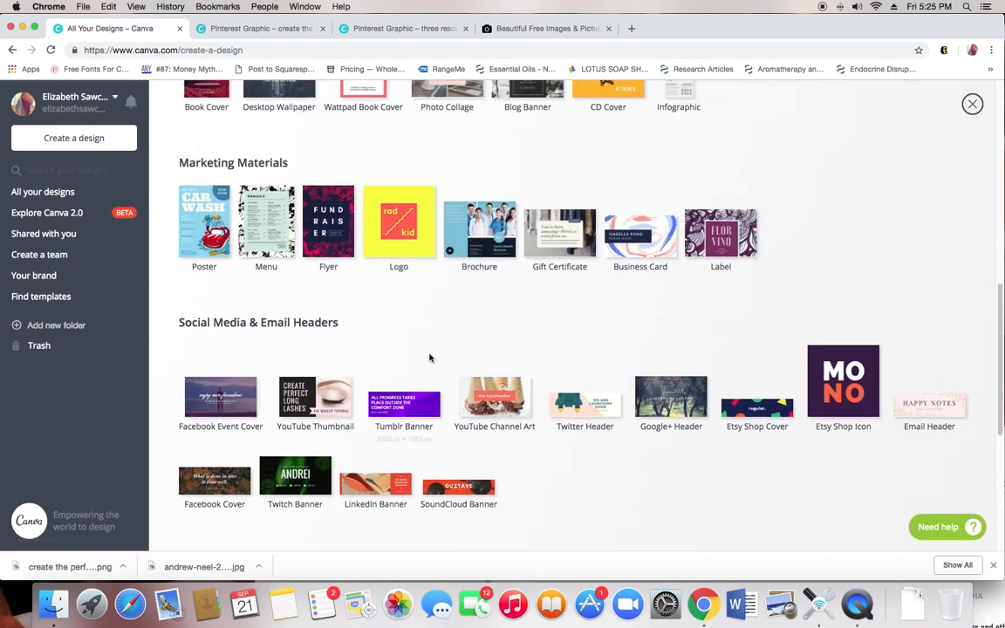
{"action": "scroll", "coordinate": [429, 358], "scroll_direction": "up", "scroll_amount": 3}
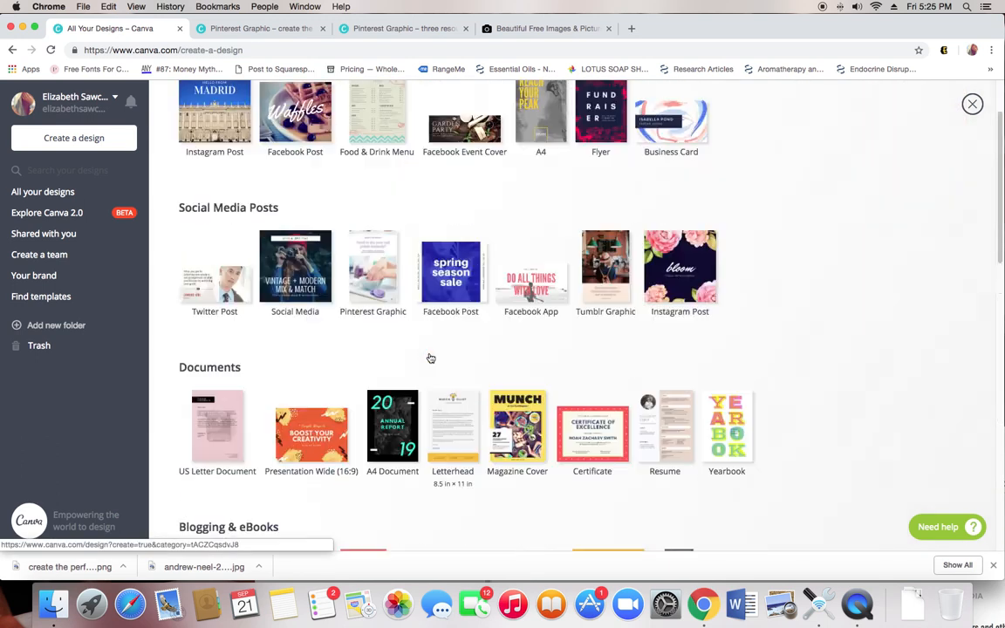
{"action": "left_click", "coordinate": [380, 276]}
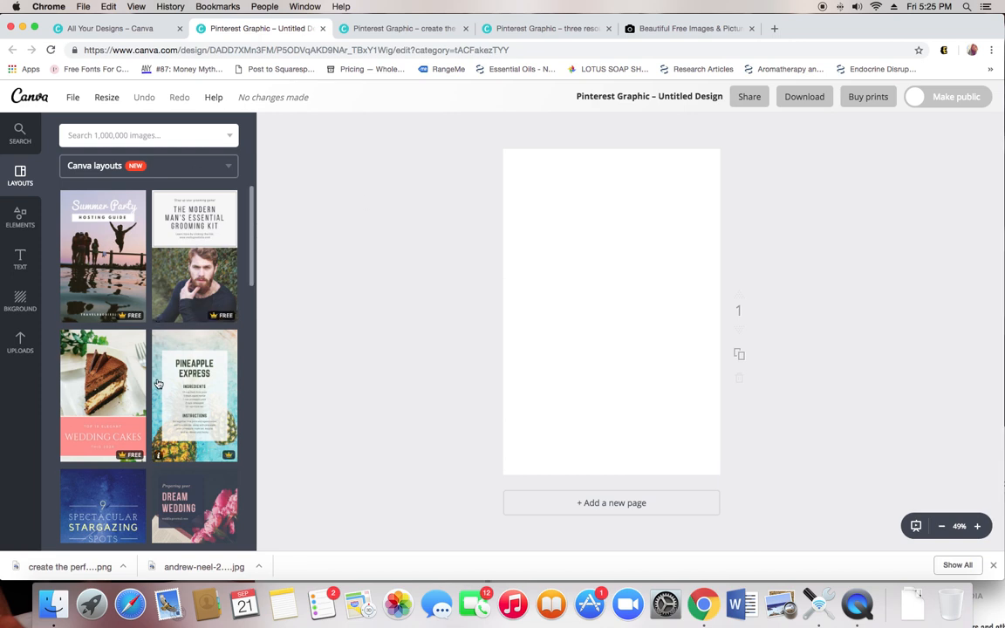
Try the pink "15 Beach Wedding Locations" layout on the blank page and undo it.
{"action": "scroll", "coordinate": [157, 280], "scroll_direction": "down", "scroll_amount": 3}
{"action": "scroll", "coordinate": [157, 279], "scroll_direction": "down", "scroll_amount": 6}
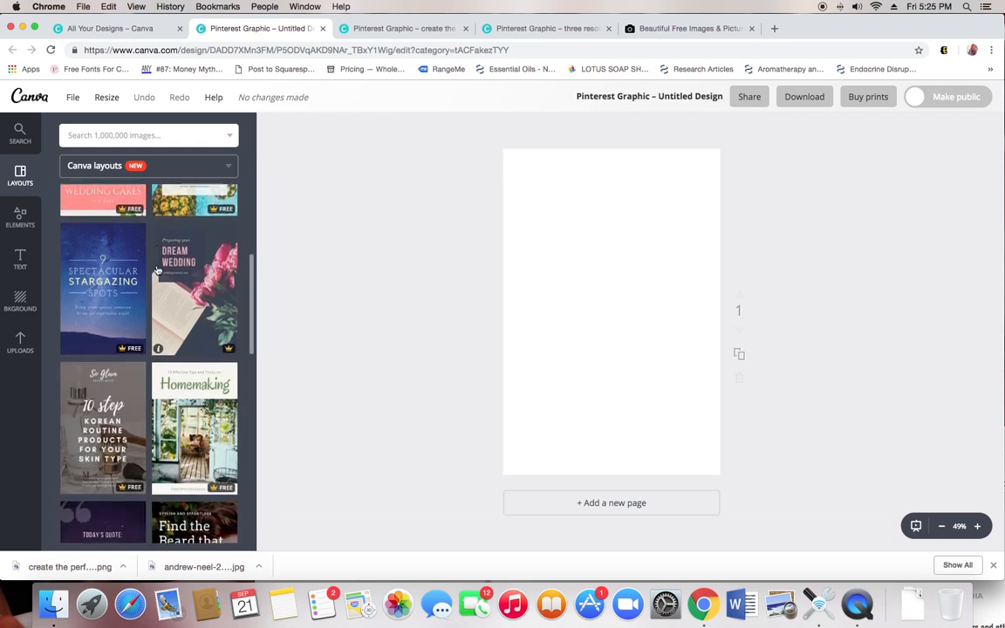
{"action": "scroll", "coordinate": [157, 271], "scroll_direction": "down", "scroll_amount": 1}
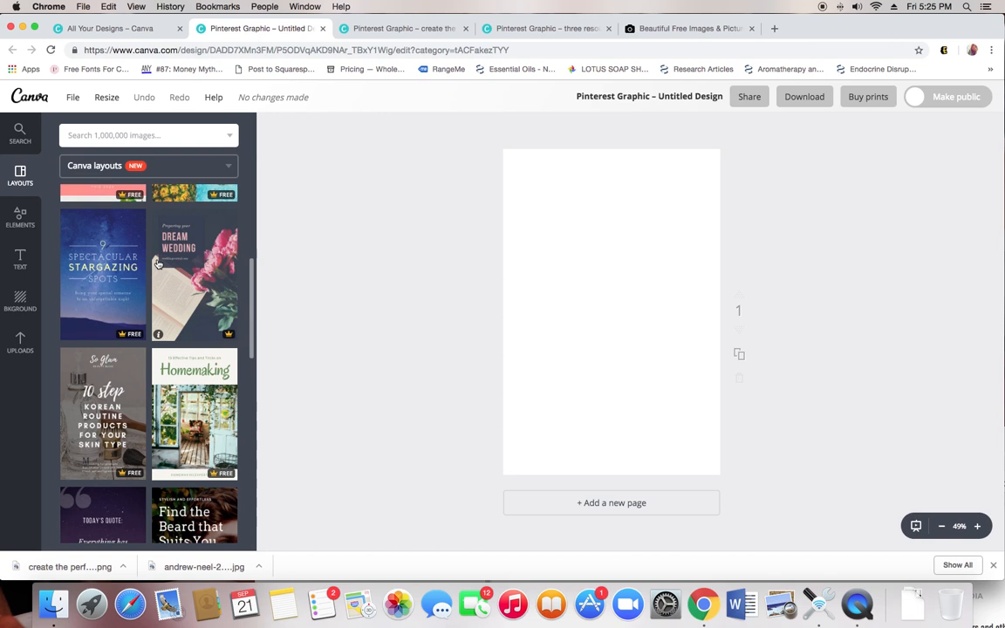
{"action": "scroll", "coordinate": [157, 263], "scroll_direction": "down", "scroll_amount": 1}
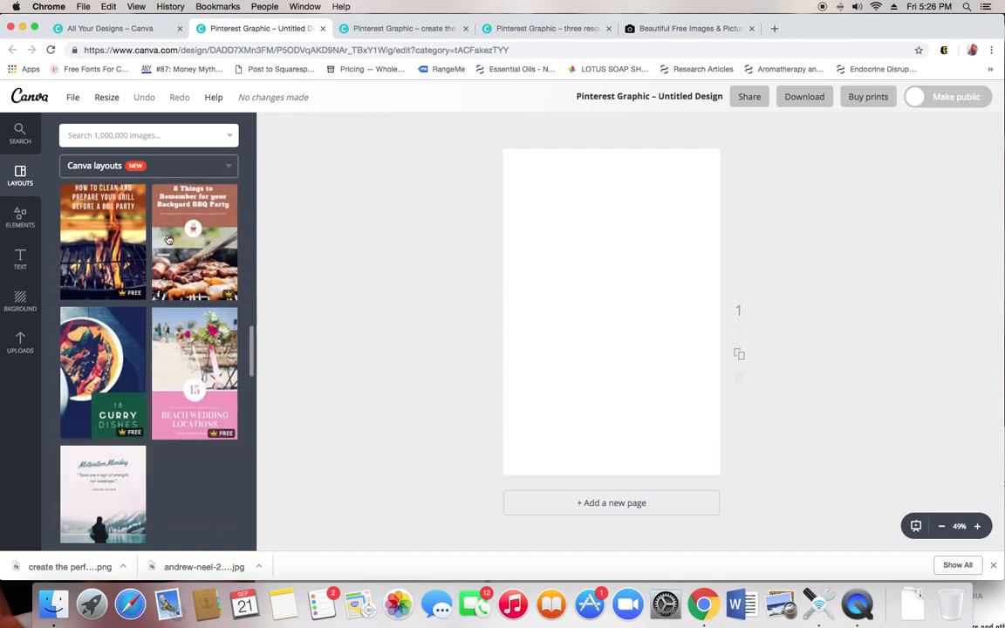
{"action": "scroll", "coordinate": [168, 239], "scroll_direction": "down", "scroll_amount": 1}
{"action": "scroll", "coordinate": [170, 236], "scroll_direction": "down", "scroll_amount": 5}
{"action": "scroll", "coordinate": [167, 220], "scroll_direction": "up", "scroll_amount": 3}
{"action": "left_click", "coordinate": [196, 301]}
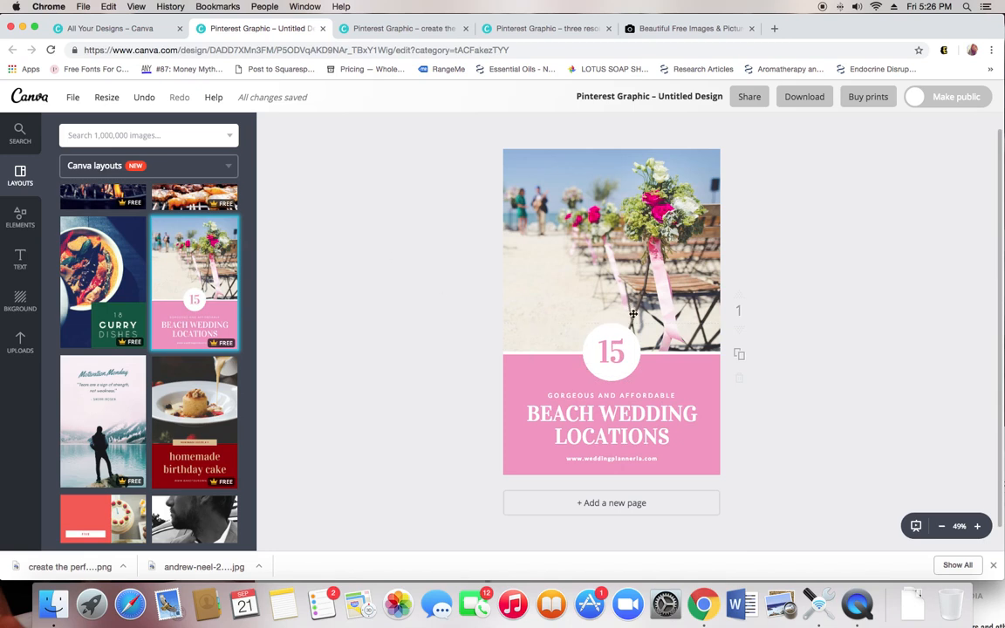
{"action": "left_click", "coordinate": [147, 99]}
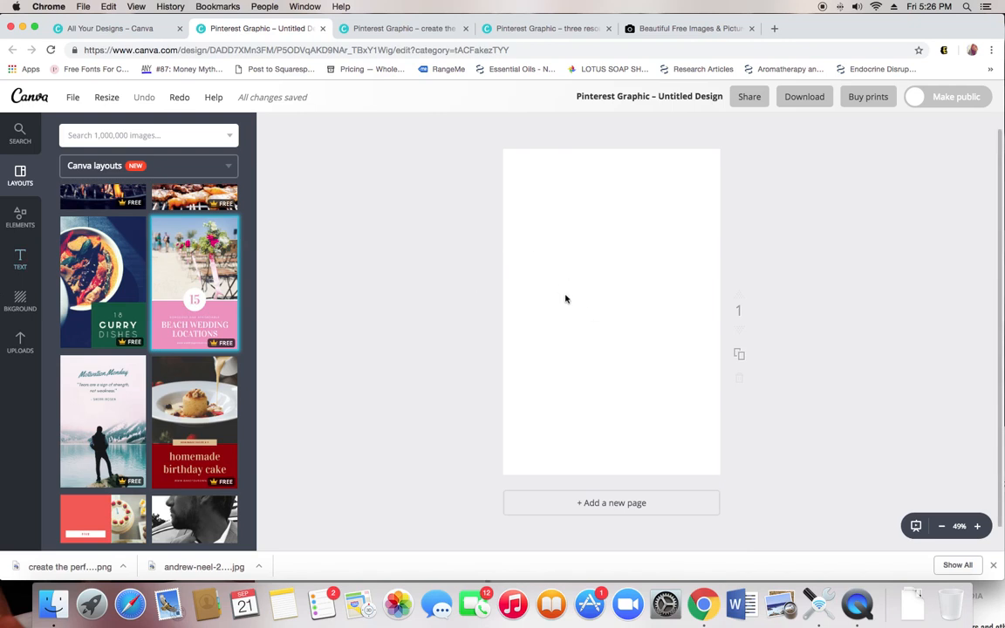
Try the two teal brand colors as the page background and set it to the custom dusty pink d0afb6.
{"action": "left_click", "coordinate": [21, 300]}
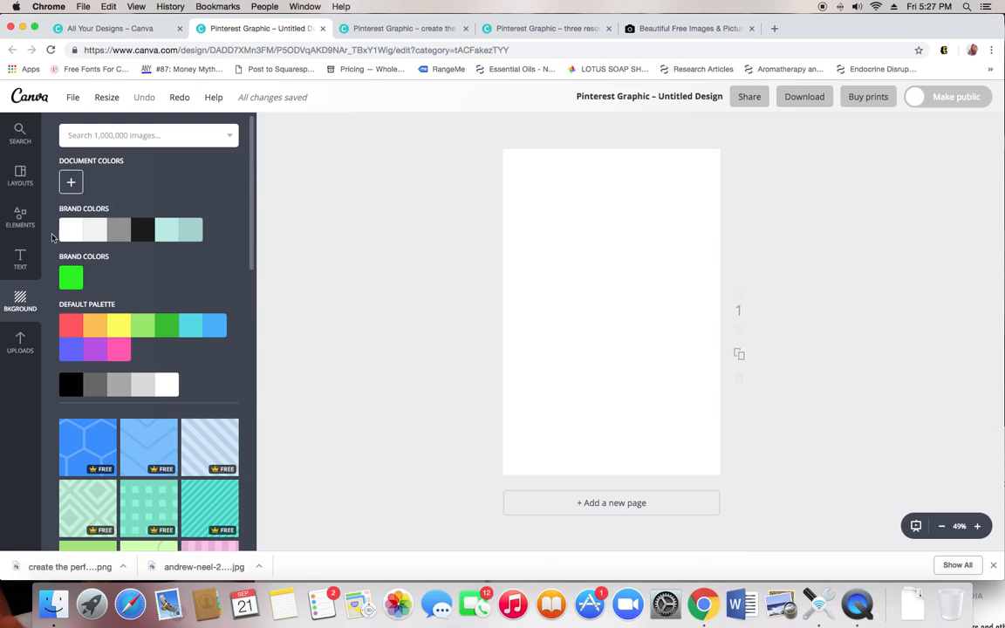
{"action": "left_click", "coordinate": [166, 228]}
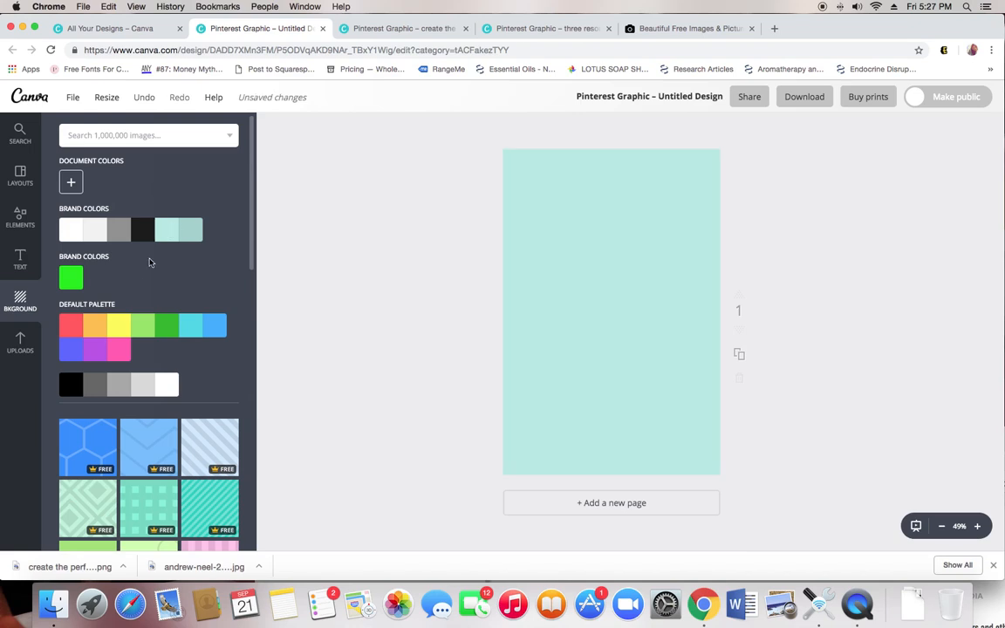
{"action": "left_click", "coordinate": [187, 228]}
{"action": "left_click", "coordinate": [74, 182]}
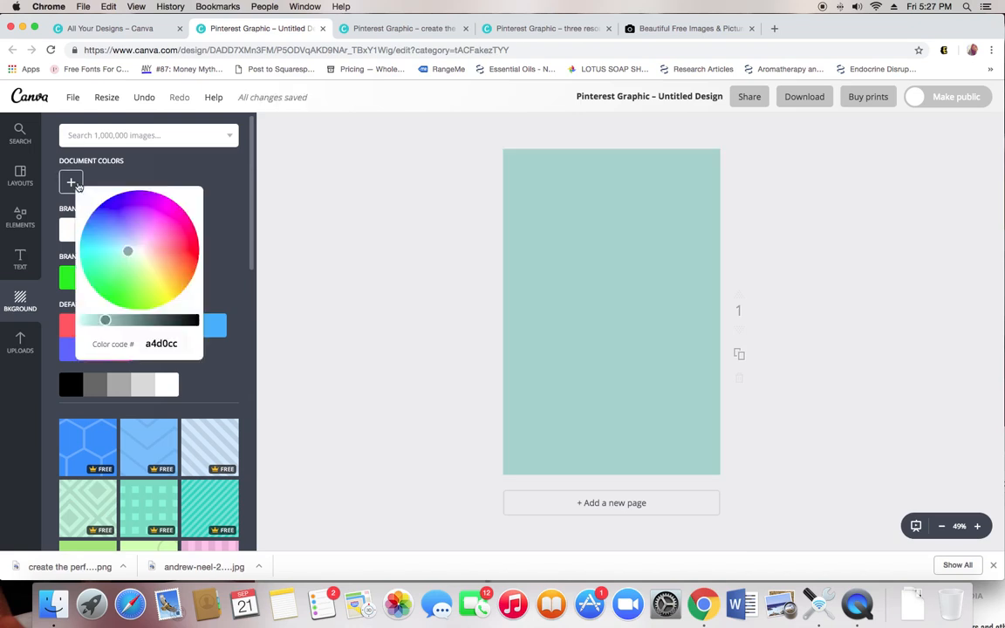
{"action": "mouse_move", "coordinate": [129, 252]}
{"action": "left_mouse_down"}
{"action": "mouse_move", "coordinate": [112, 233]}
{"action": "mouse_move", "coordinate": [130, 223]}
{"action": "mouse_move", "coordinate": [147, 232]}
{"action": "mouse_move", "coordinate": [151, 251]}
{"action": "left_mouse_up"}
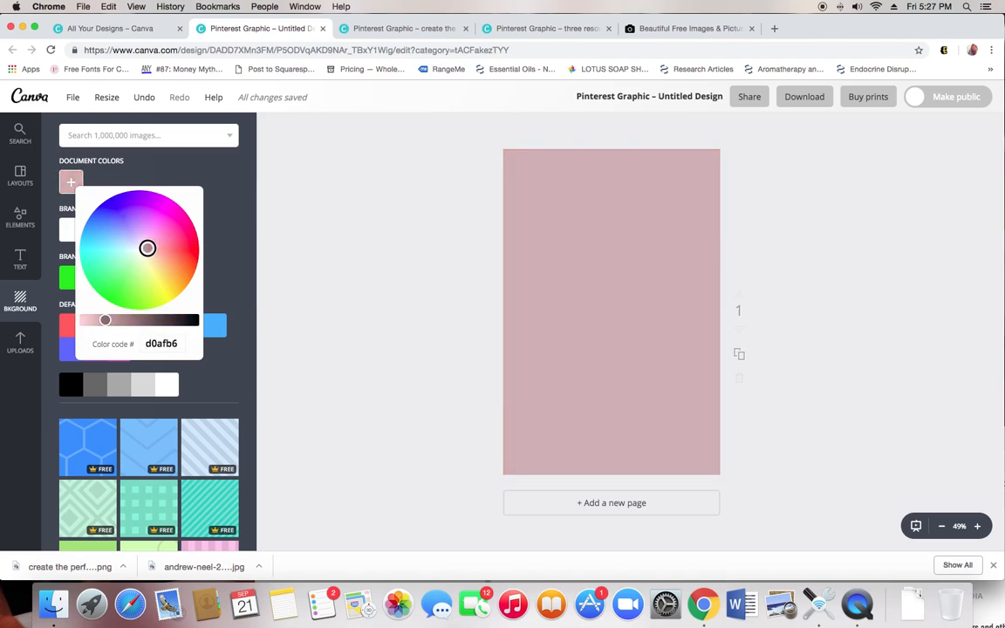
{"action": "left_click", "coordinate": [215, 216]}
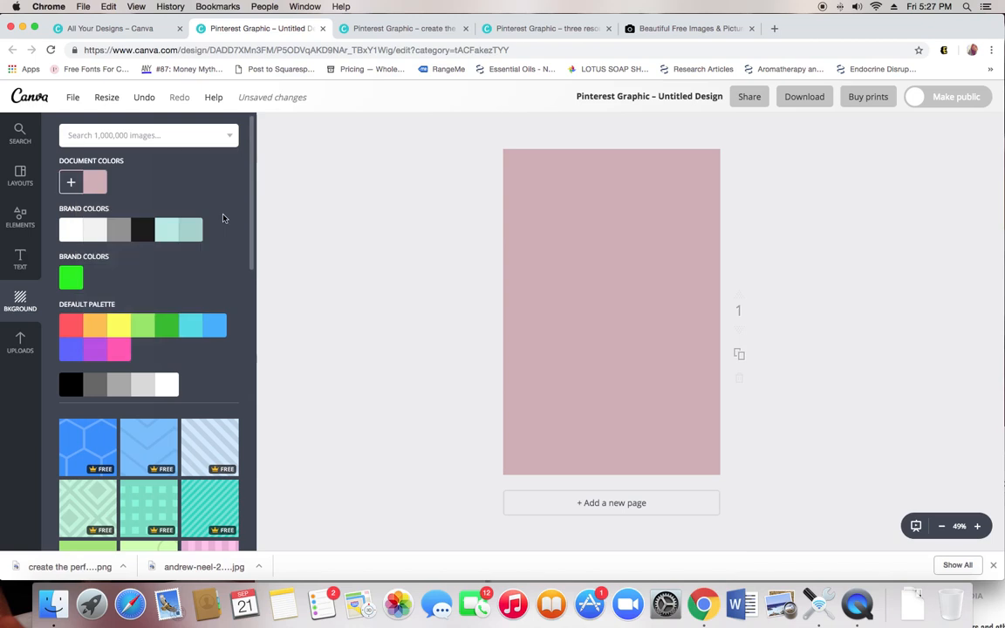
Look through the free patterned backgrounds and the paid photo backgrounds available for the page.
{"action": "scroll", "coordinate": [192, 309], "scroll_direction": "down", "scroll_amount": 4}
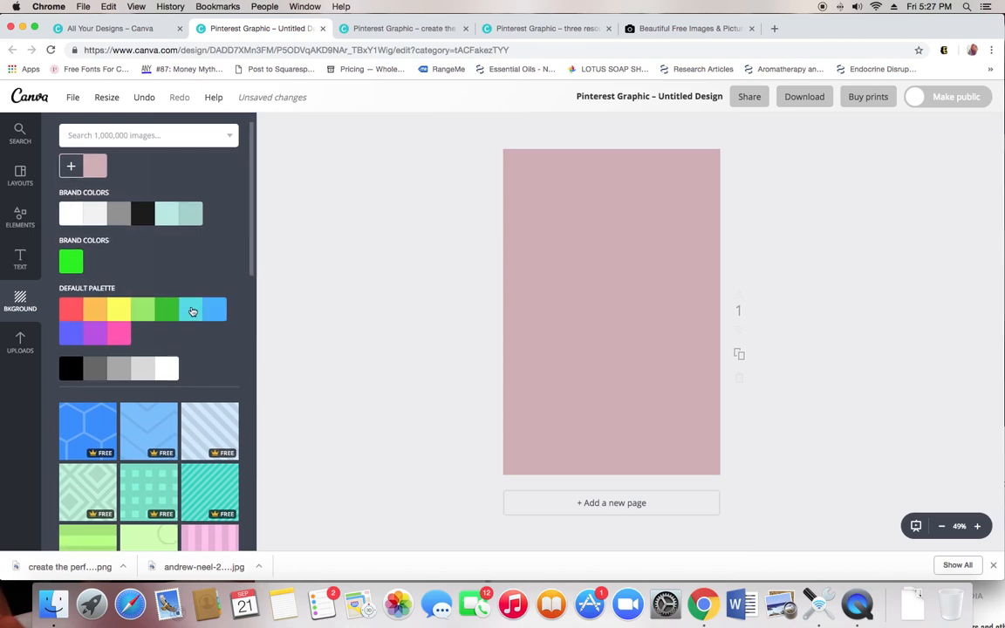
{"action": "scroll", "coordinate": [192, 309], "scroll_direction": "down", "scroll_amount": 3}
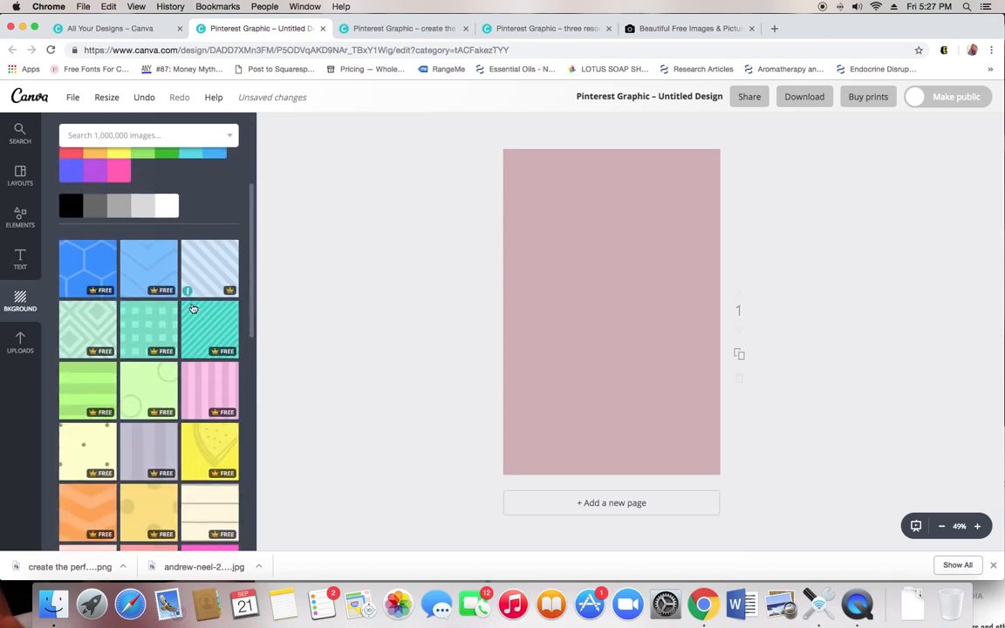
{"action": "scroll", "coordinate": [193, 309], "scroll_direction": "down", "scroll_amount": 3}
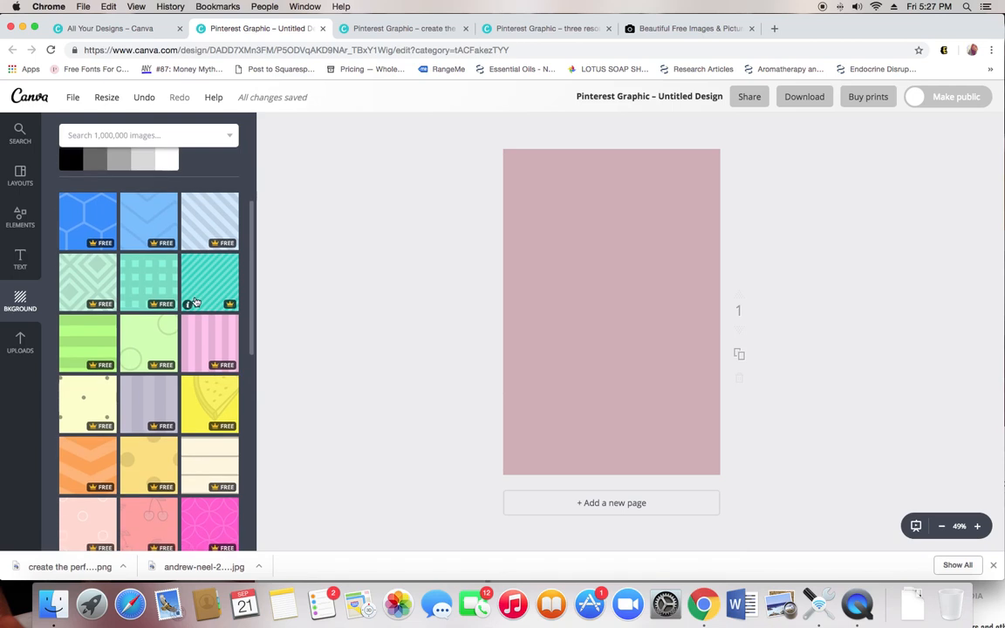
{"action": "scroll", "coordinate": [196, 301], "scroll_direction": "down", "scroll_amount": 4}
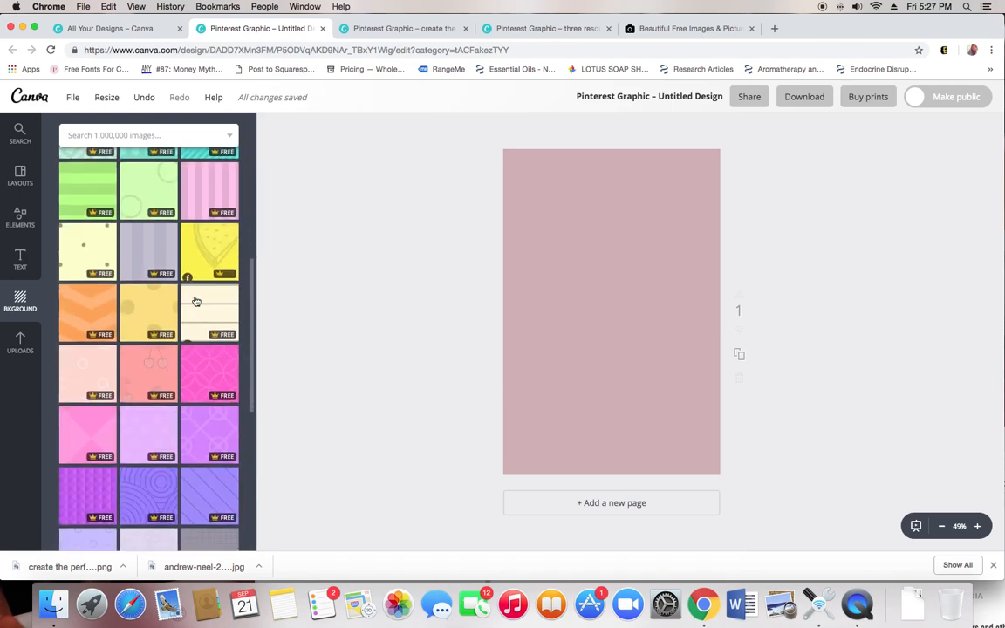
{"action": "scroll", "coordinate": [197, 298], "scroll_direction": "down", "scroll_amount": 1}
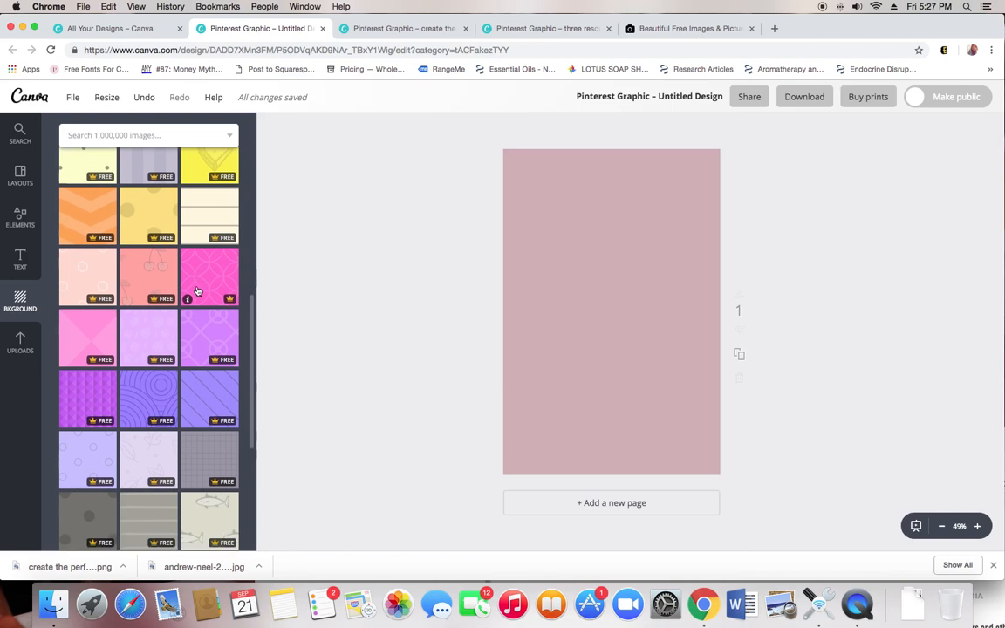
{"action": "scroll", "coordinate": [197, 292], "scroll_direction": "down", "scroll_amount": 6}
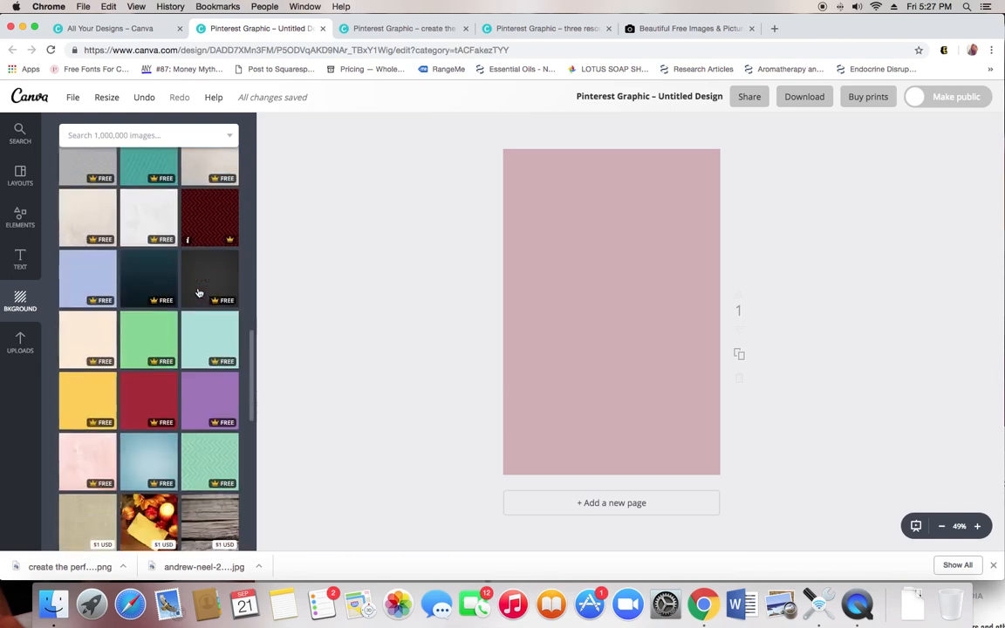
{"action": "scroll", "coordinate": [198, 294], "scroll_direction": "down", "scroll_amount": 3}
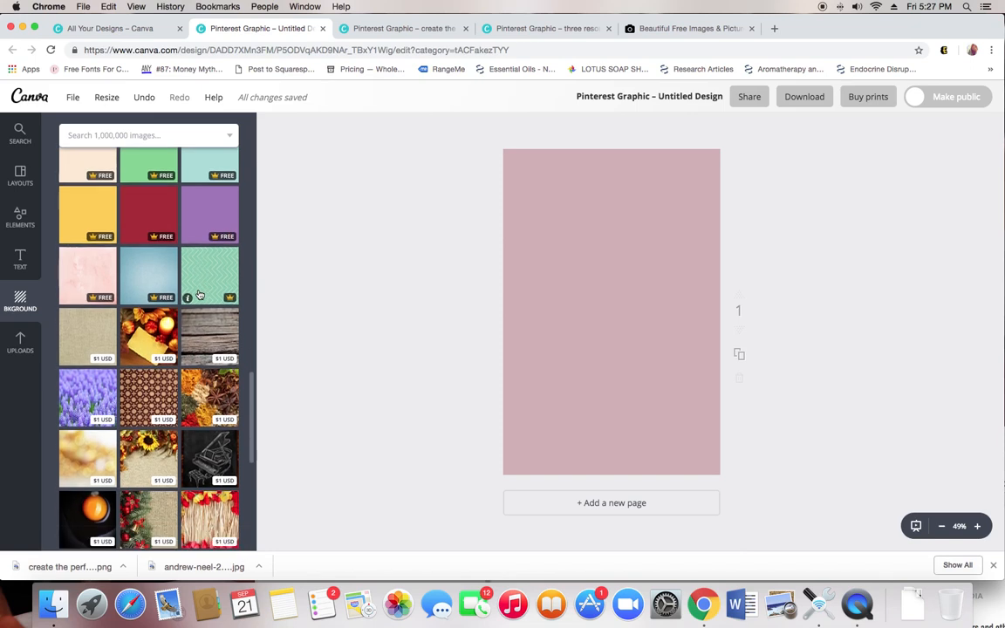
{"action": "scroll", "coordinate": [199, 294], "scroll_direction": "down", "scroll_amount": 2}
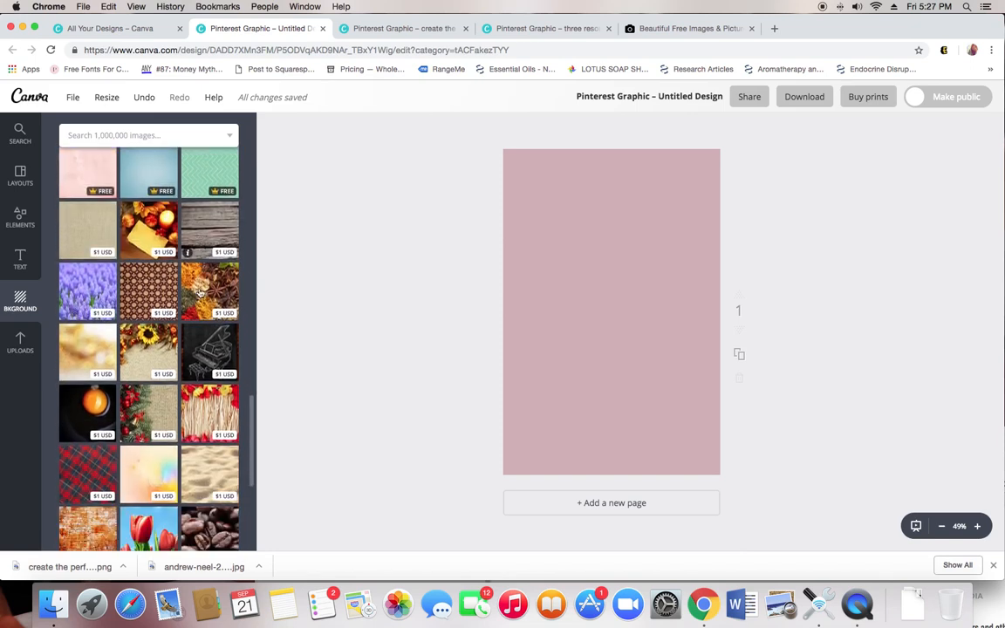
{"action": "scroll", "coordinate": [199, 293], "scroll_direction": "down", "scroll_amount": 2}
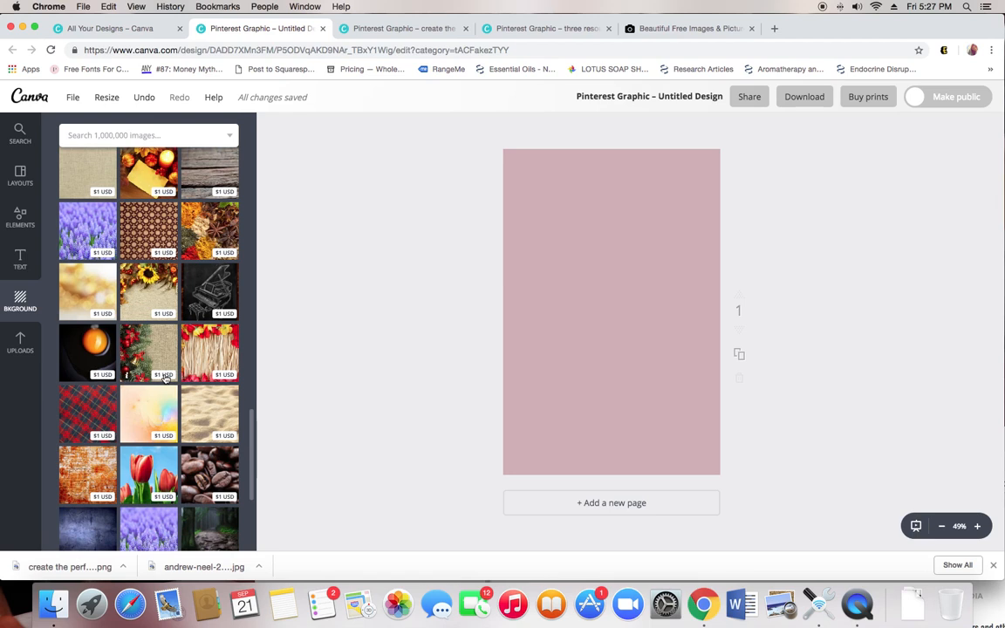
{"action": "scroll", "coordinate": [157, 352], "scroll_direction": "down", "scroll_amount": 1}
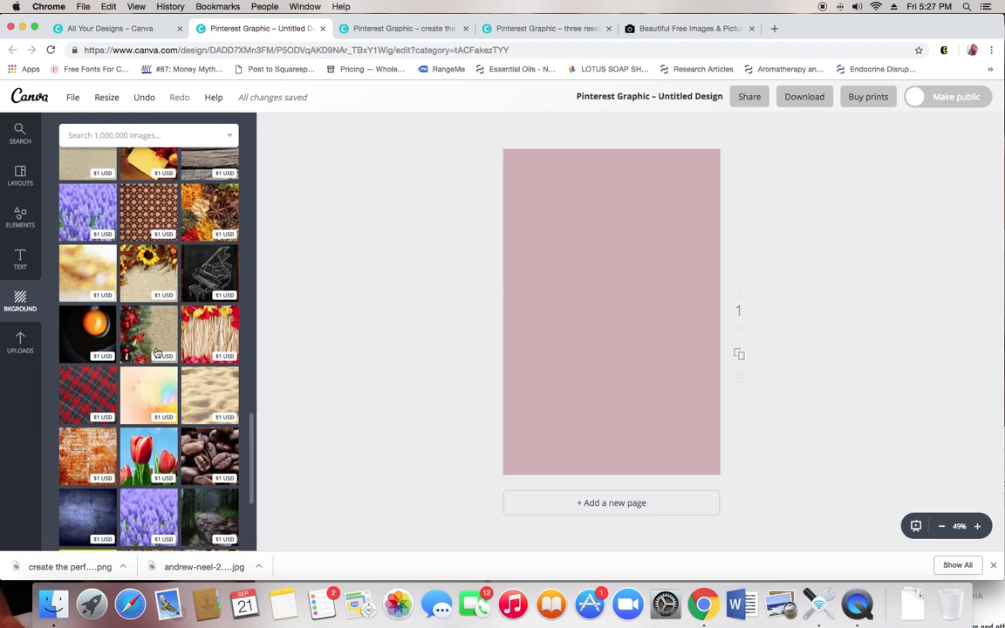
Finish looking through the backgrounds, search the image library for "beach", and browse the matching photos.
{"action": "scroll", "coordinate": [157, 352], "scroll_direction": "down", "scroll_amount": 2}
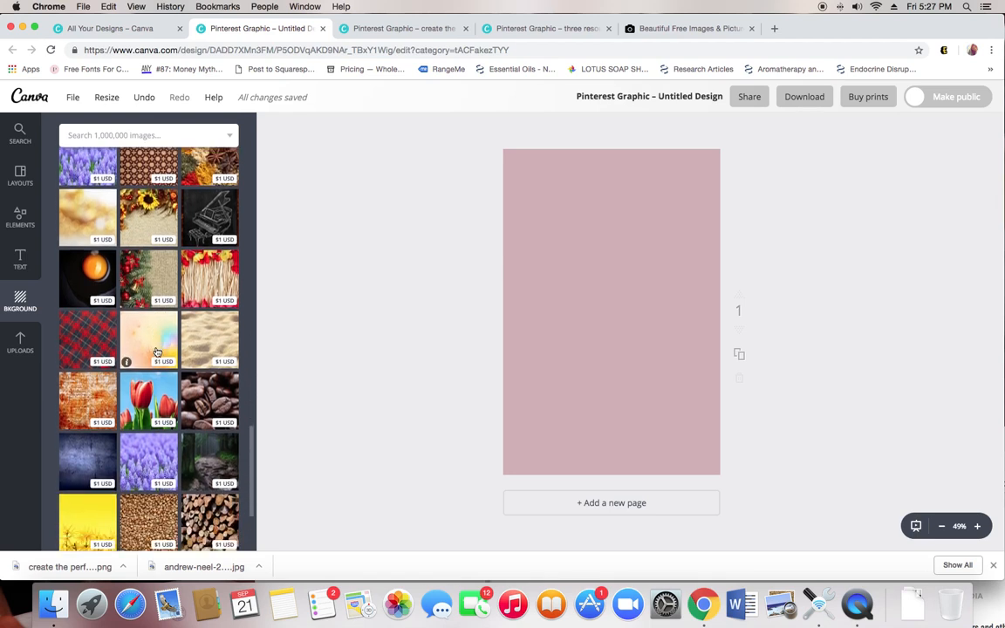
{"action": "scroll", "coordinate": [152, 341], "scroll_direction": "up", "scroll_amount": 15}
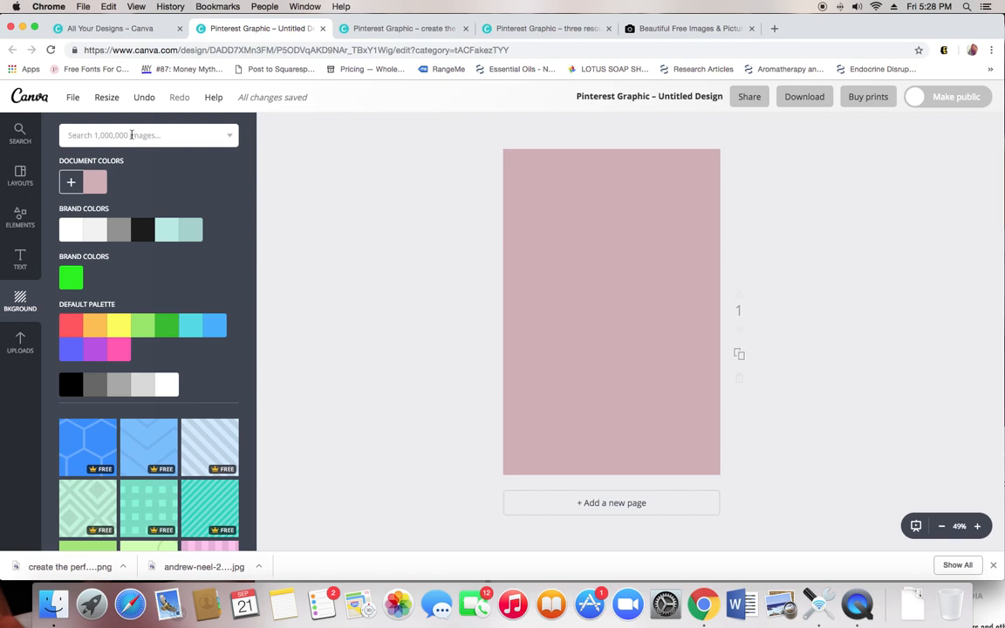
{"action": "left_click", "coordinate": [134, 135]}
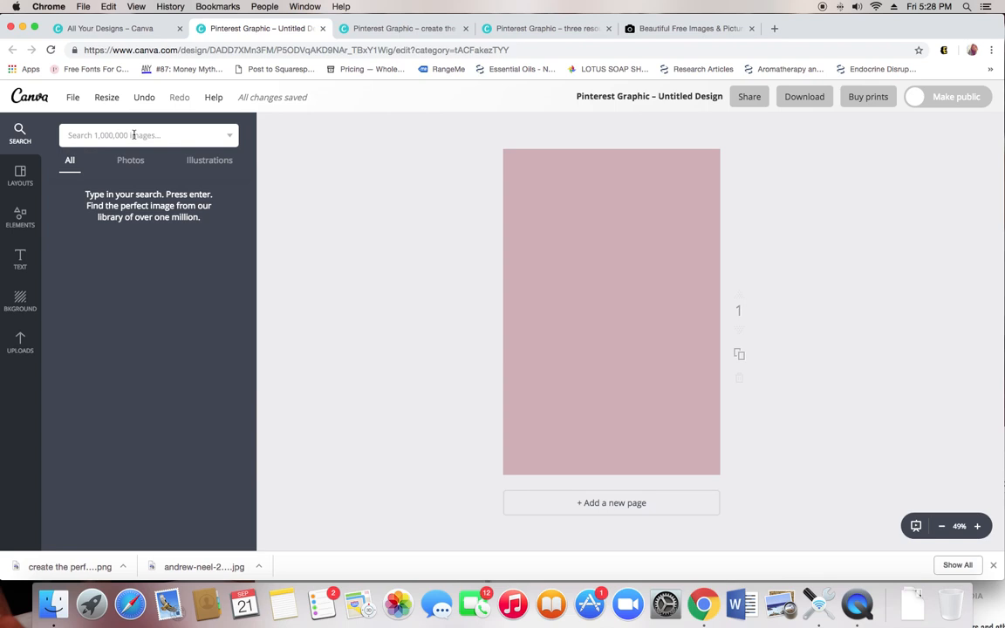
{"action": "type", "text": "beach"}
{"action": "key", "text": "Return"}
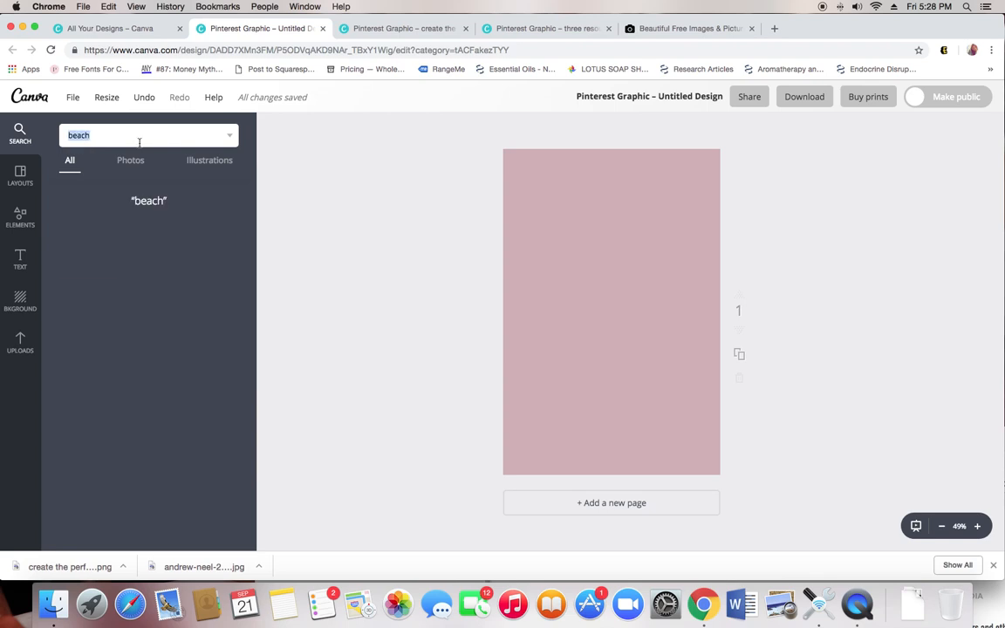
{"action": "left_click", "coordinate": [136, 159]}
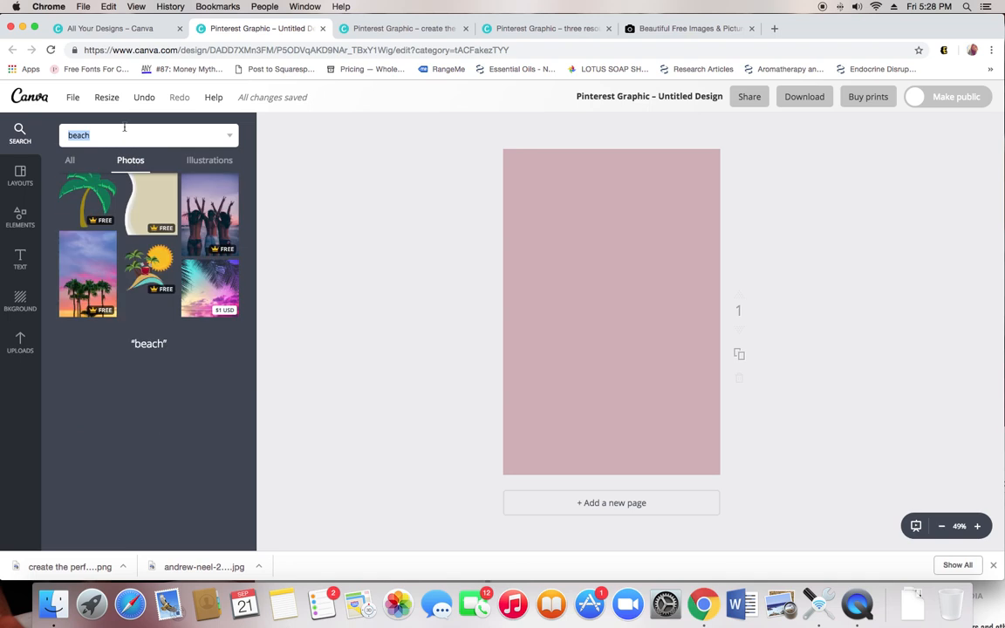
{"action": "scroll", "coordinate": [210, 201], "scroll_direction": "down", "scroll_amount": 2}
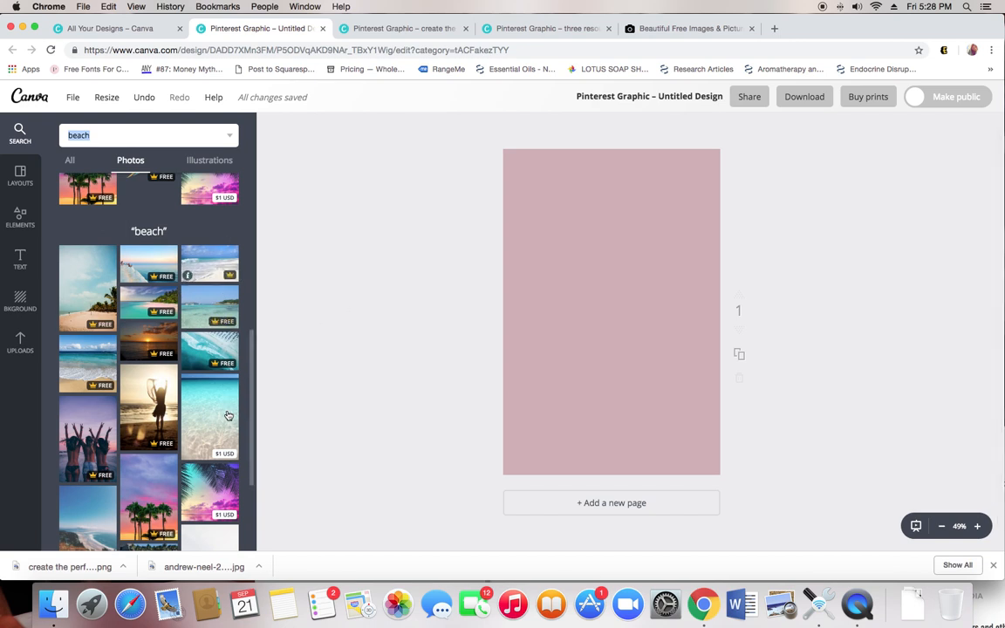
{"action": "scroll", "coordinate": [200, 278], "scroll_direction": "down", "scroll_amount": 2}
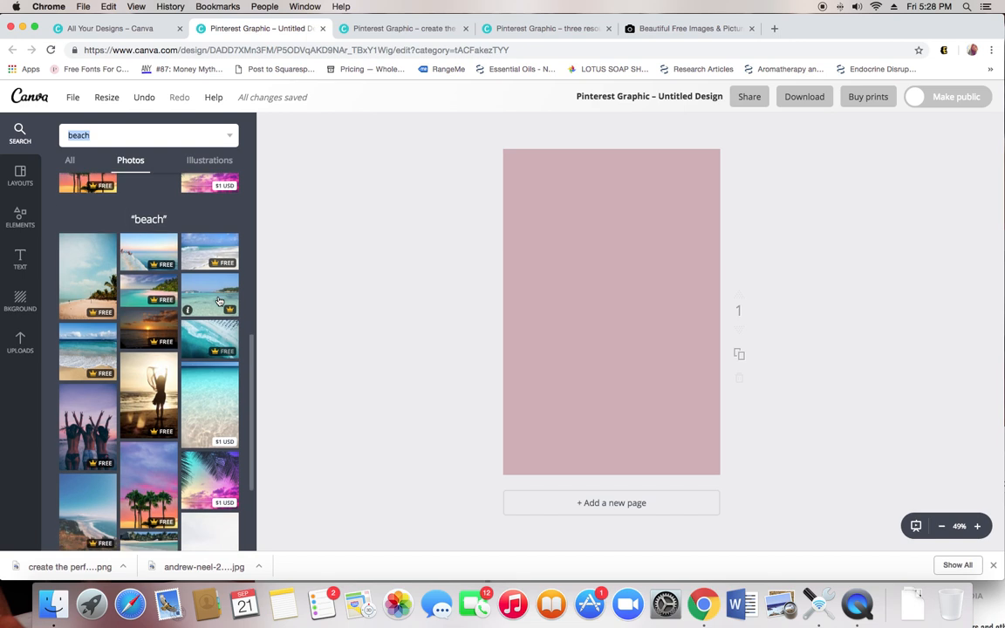
{"action": "scroll", "coordinate": [220, 298], "scroll_direction": "down", "scroll_amount": 5}
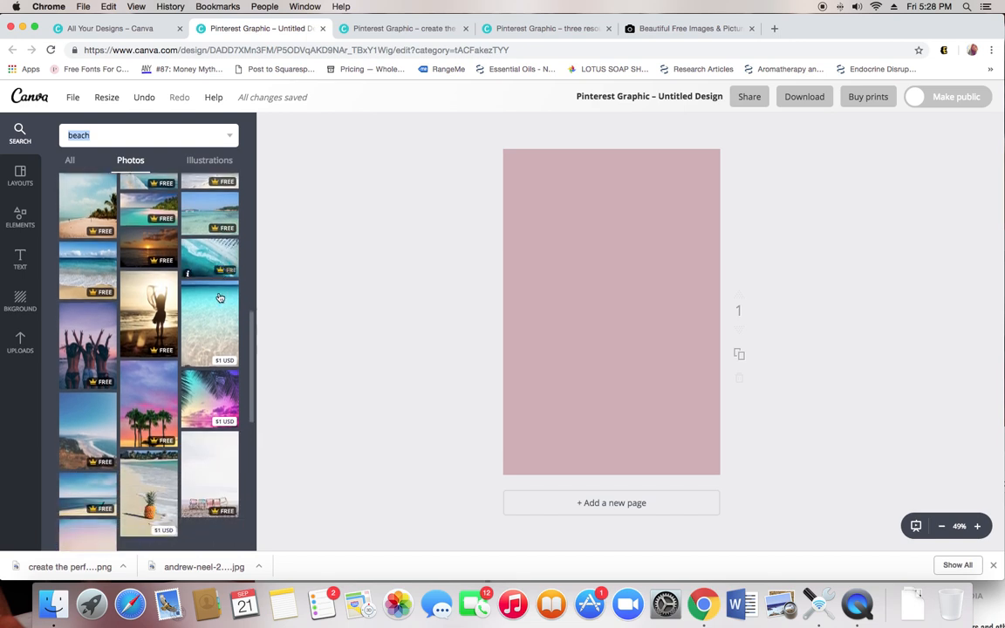
Try the free beach photo of striped deck chairs on the page, enlarged to cover the whole page.
{"action": "left_click", "coordinate": [205, 265]}
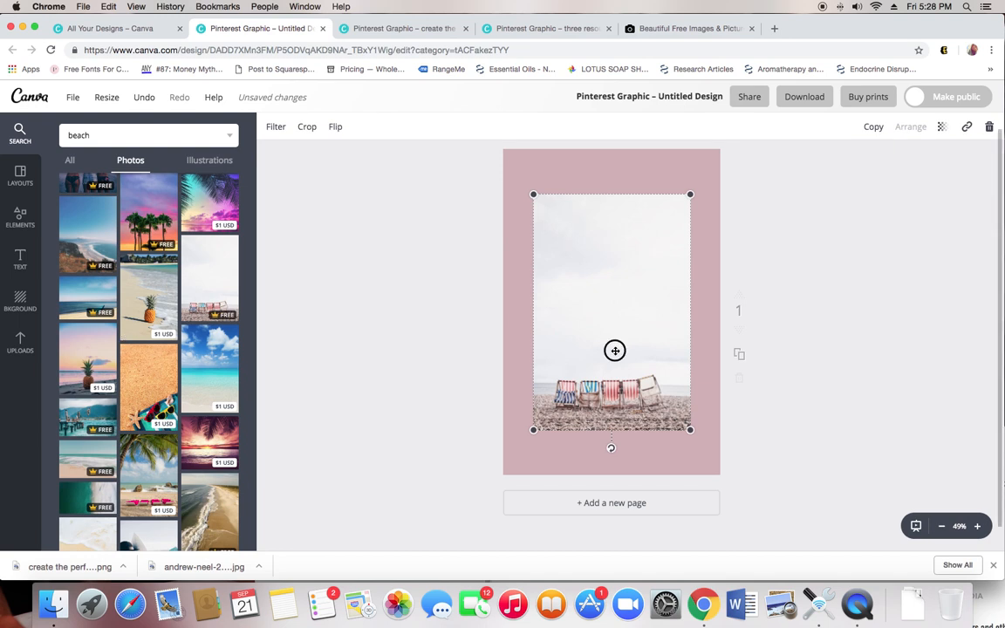
{"action": "left_click_drag", "start_coordinate": [604, 334], "coordinate": [585, 303]}
{"action": "left_click_drag", "start_coordinate": [660, 379], "coordinate": [721, 473]}
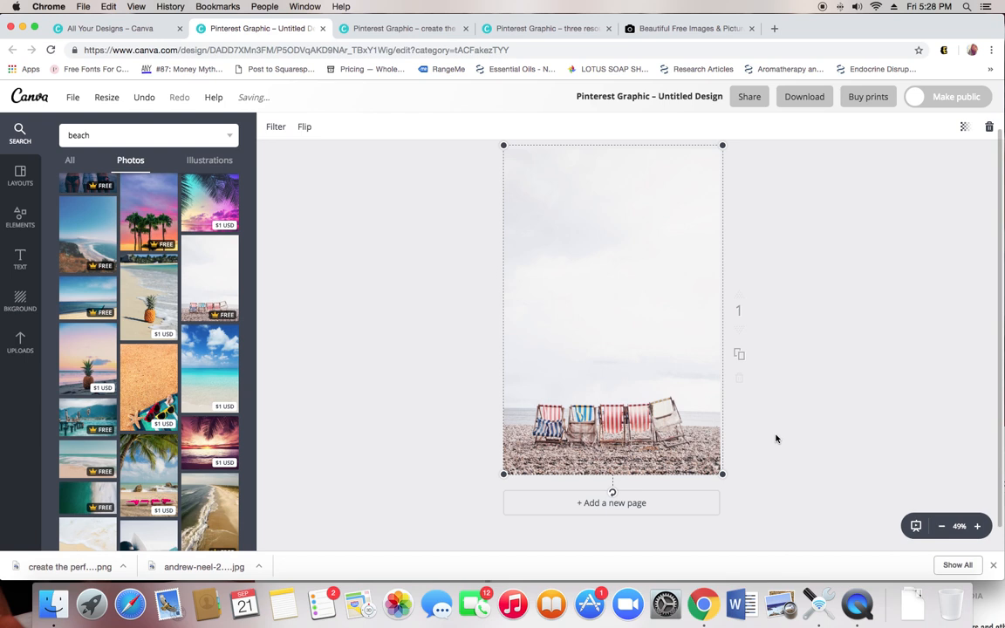
{"action": "left_click", "coordinate": [775, 434]}
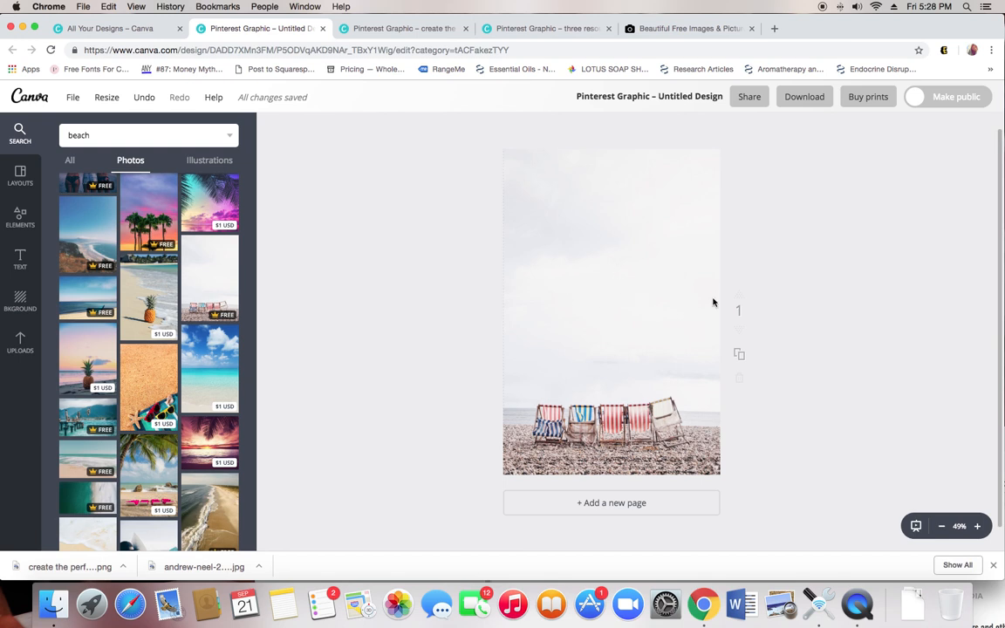
Undo the beach photo placement and the earlier background color changes back to the blank white page.
{"action": "left_click", "coordinate": [142, 99]}
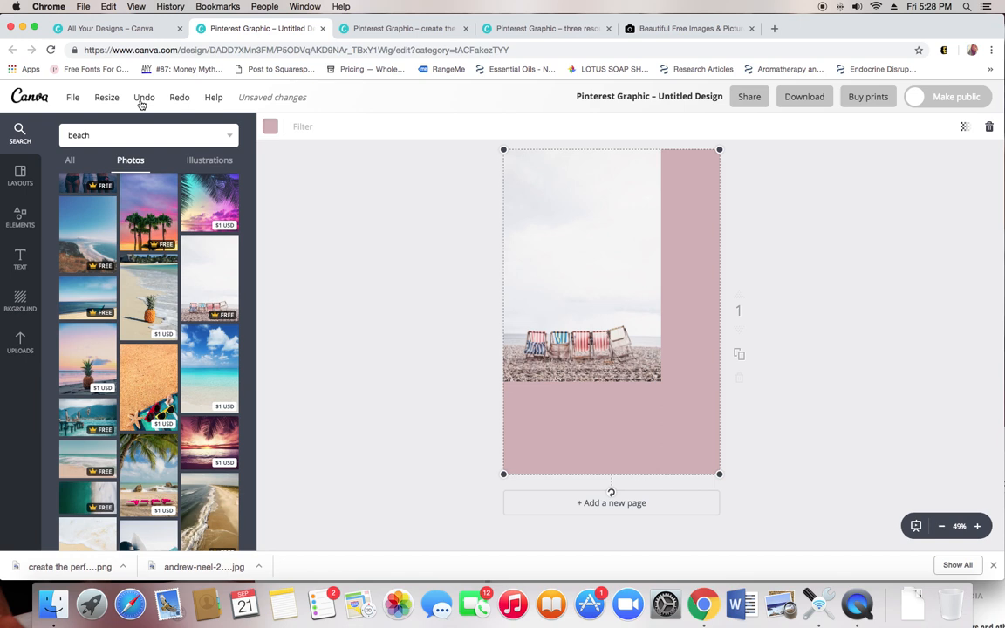
{"action": "left_click", "coordinate": [143, 97]}
{"action": "left_click", "coordinate": [142, 98]}
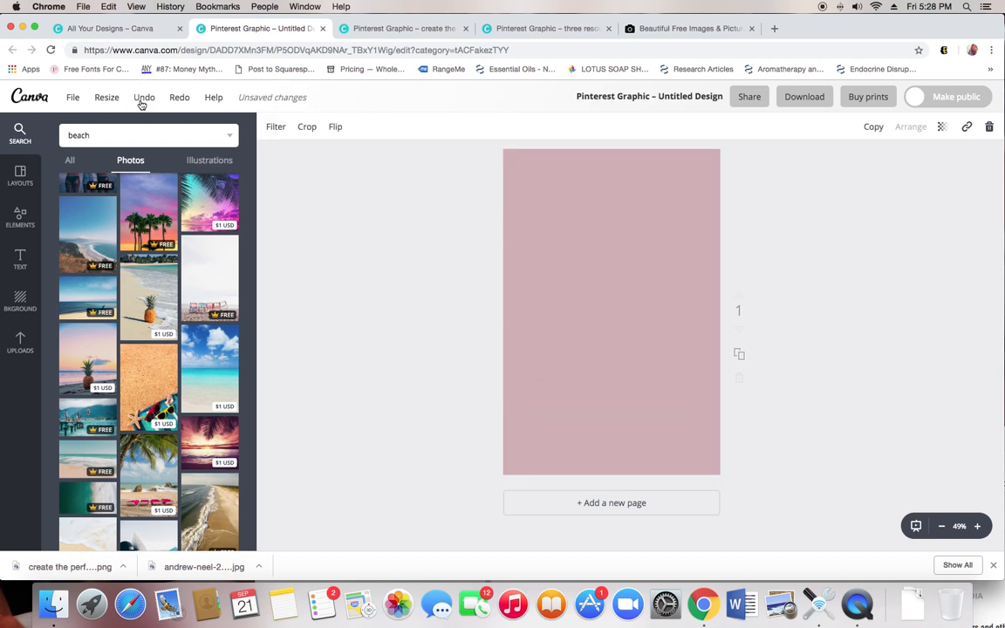
{"action": "left_click", "coordinate": [142, 98]}
{"action": "left_click", "coordinate": [143, 98]}
{"action": "left_click", "coordinate": [140, 99]}
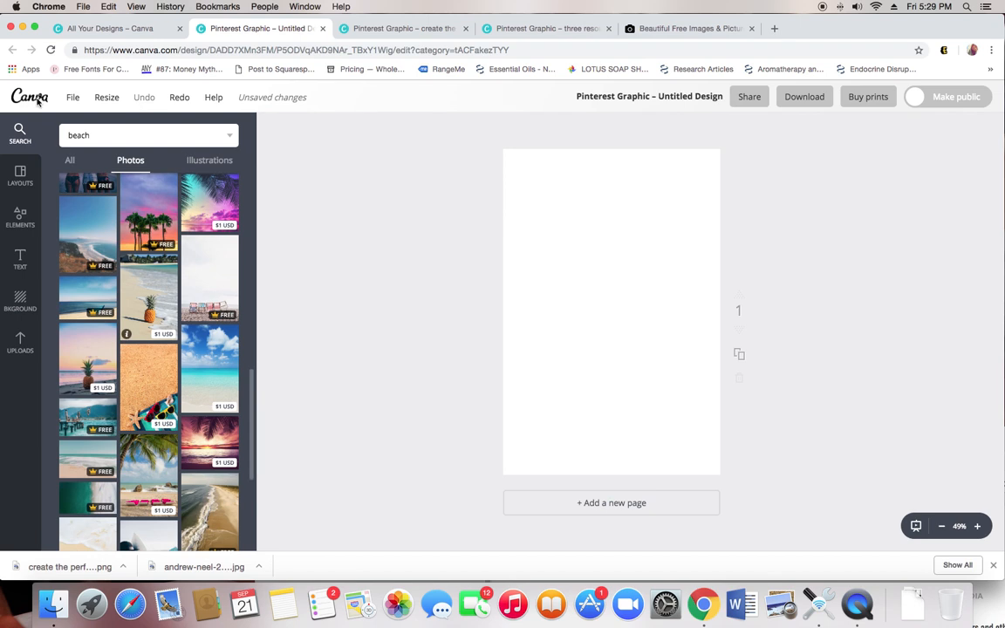
Switch to Unsplash, check the finished "three resources every new blogger needs" design for reference, and search Unsplash for "laptop flat lay".
{"action": "left_click", "coordinate": [678, 28]}
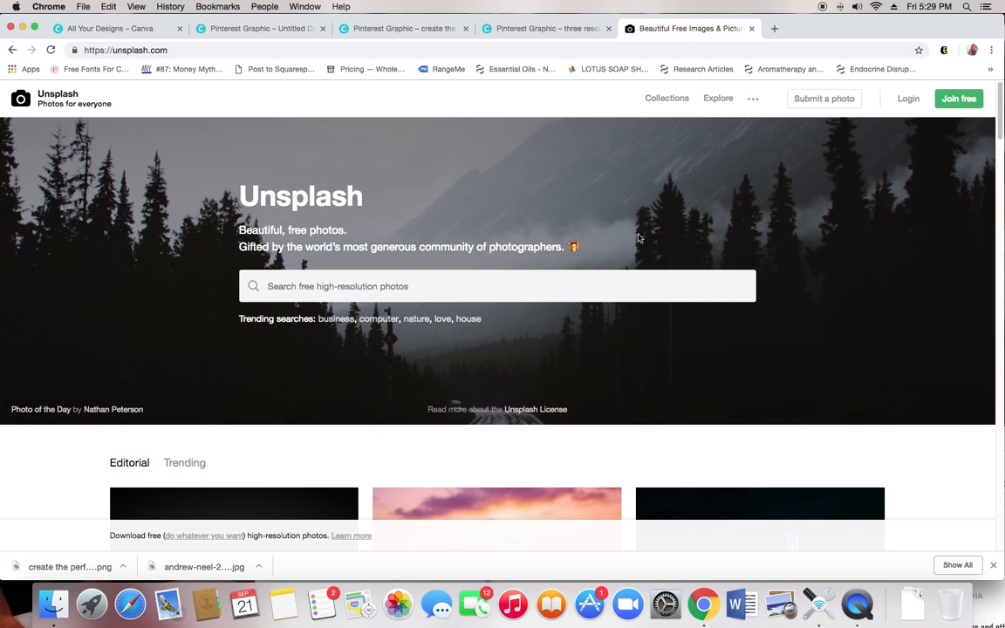
{"action": "left_click", "coordinate": [672, 286]}
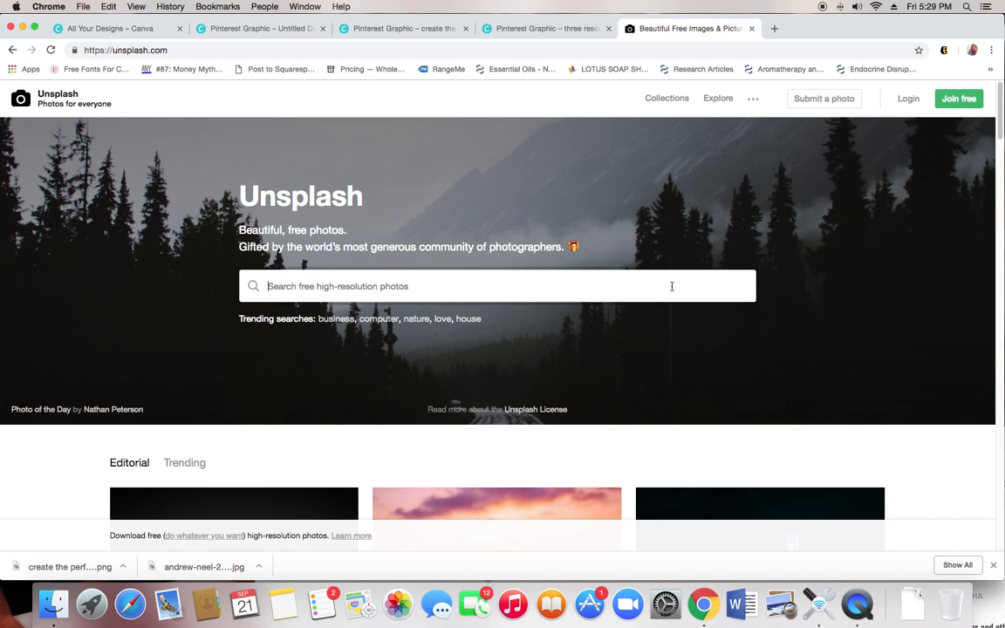
{"action": "left_click", "coordinate": [513, 30]}
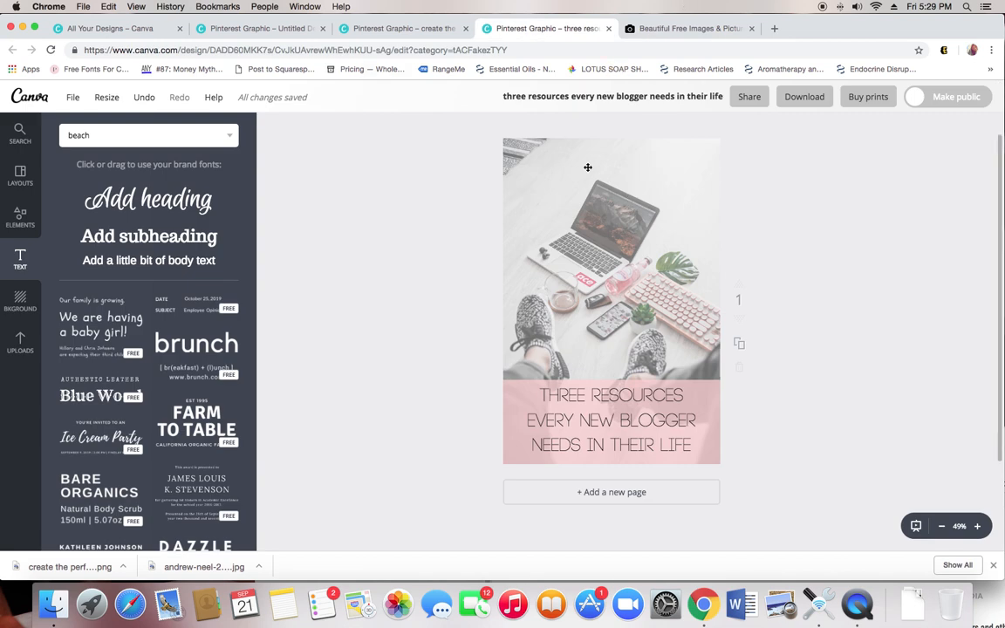
{"action": "left_click", "coordinate": [678, 28]}
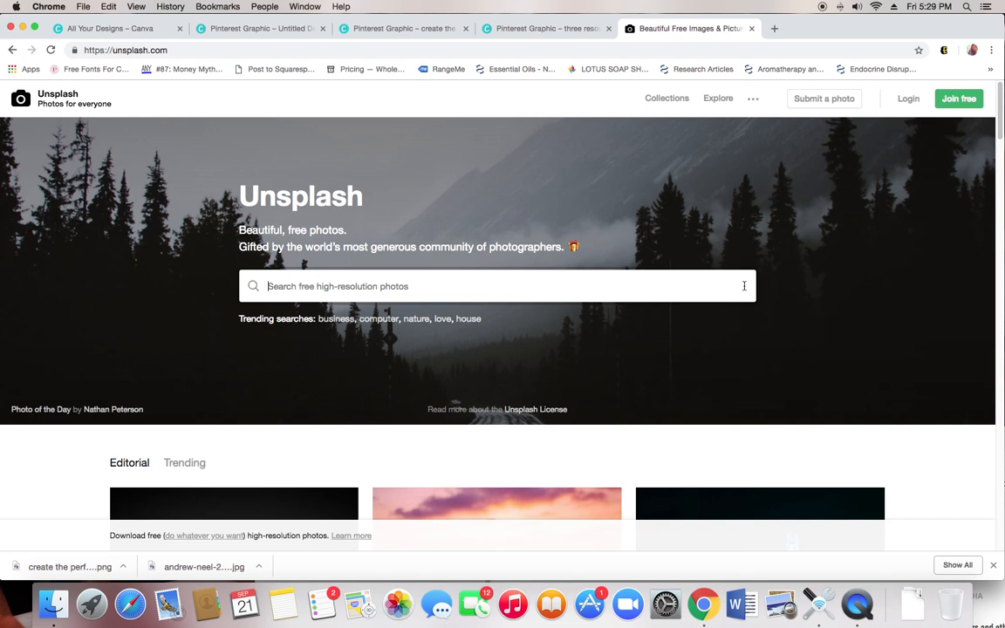
{"action": "type", "text": "laptop "}
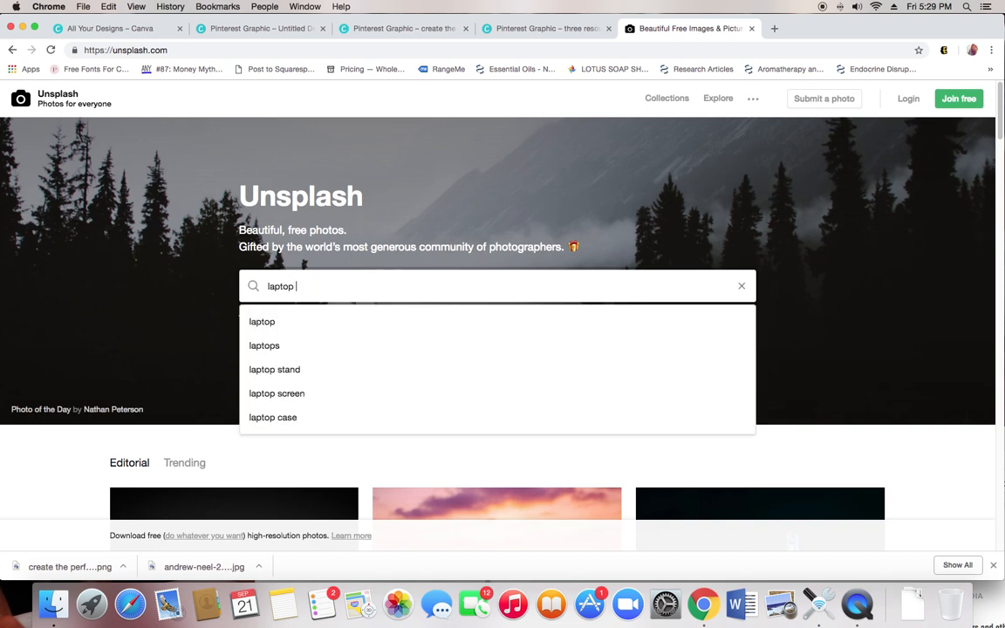
{"action": "type", "text": "flat lay"}
{"action": "key", "text": "Return"}
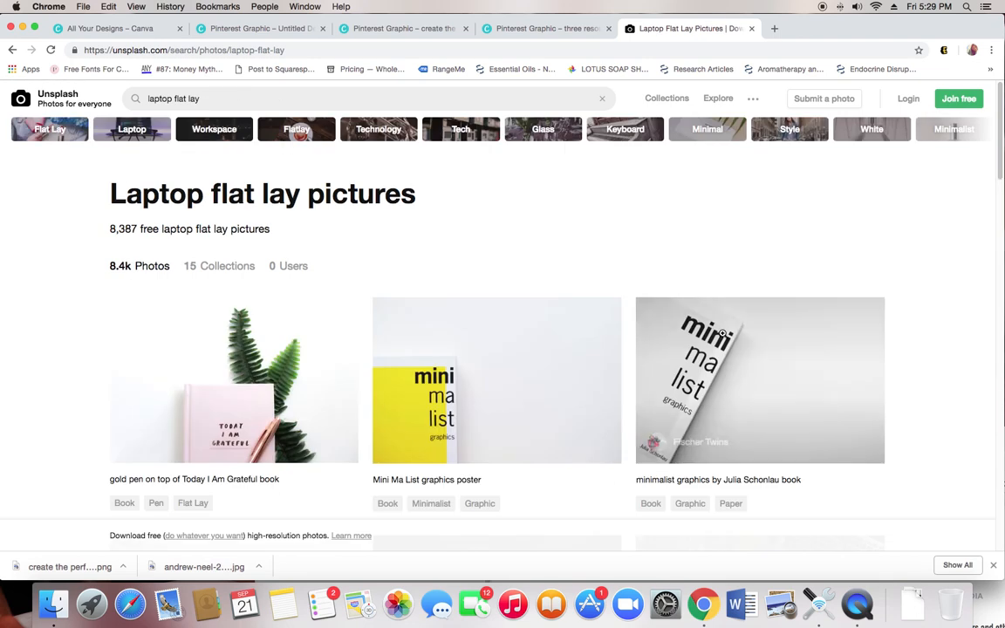
Browse the laptop flat lay photos and open the one with the laptop, pink keyboard and patterned sneakers.
{"action": "scroll", "coordinate": [620, 263], "scroll_direction": "down", "scroll_amount": 1}
{"action": "scroll", "coordinate": [620, 263], "scroll_direction": "down", "scroll_amount": 5}
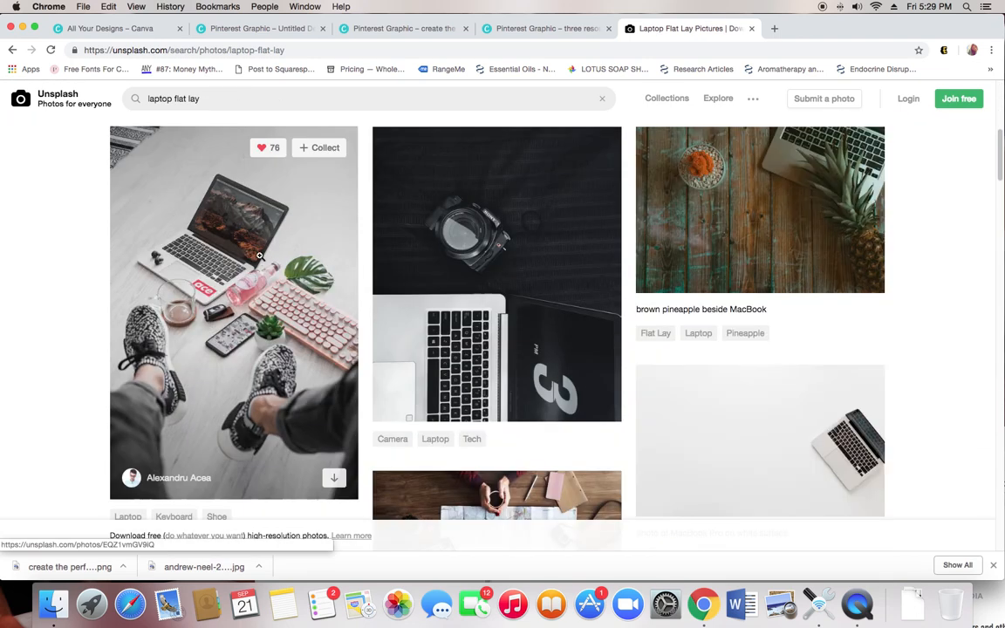
{"action": "scroll", "coordinate": [349, 261], "scroll_direction": "down", "scroll_amount": 3}
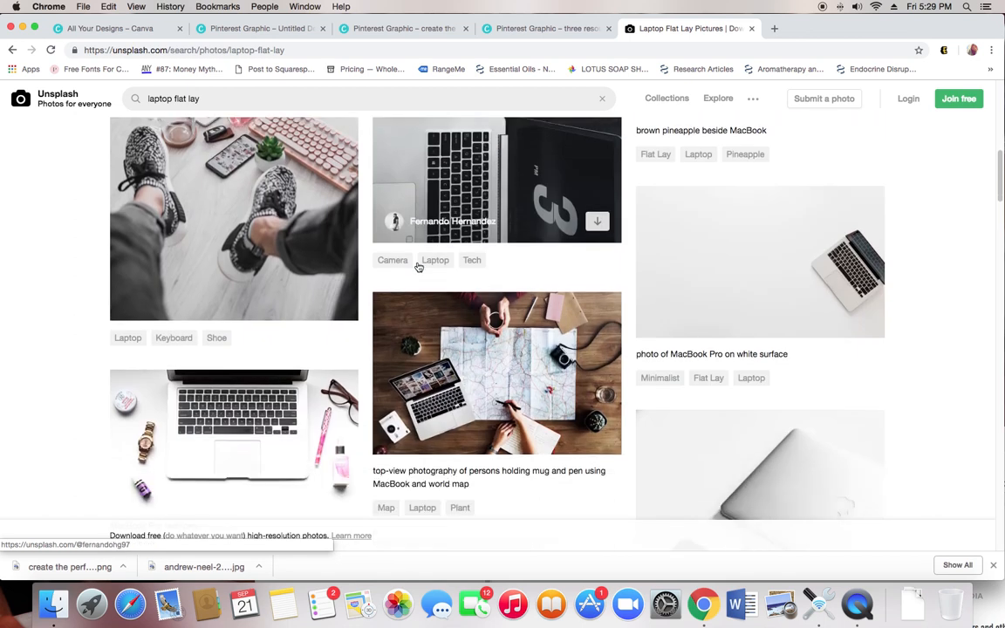
{"action": "scroll", "coordinate": [418, 267], "scroll_direction": "down", "scroll_amount": 10}
{"action": "scroll", "coordinate": [418, 265], "scroll_direction": "down", "scroll_amount": 10}
{"action": "scroll", "coordinate": [418, 267], "scroll_direction": "down", "scroll_amount": 10}
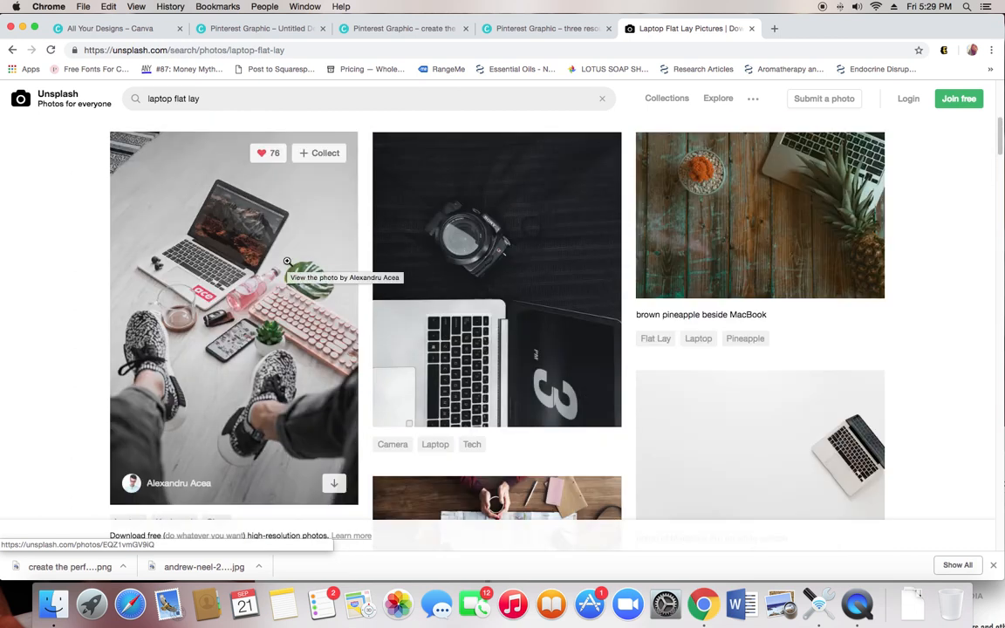
{"action": "left_click", "coordinate": [287, 260]}
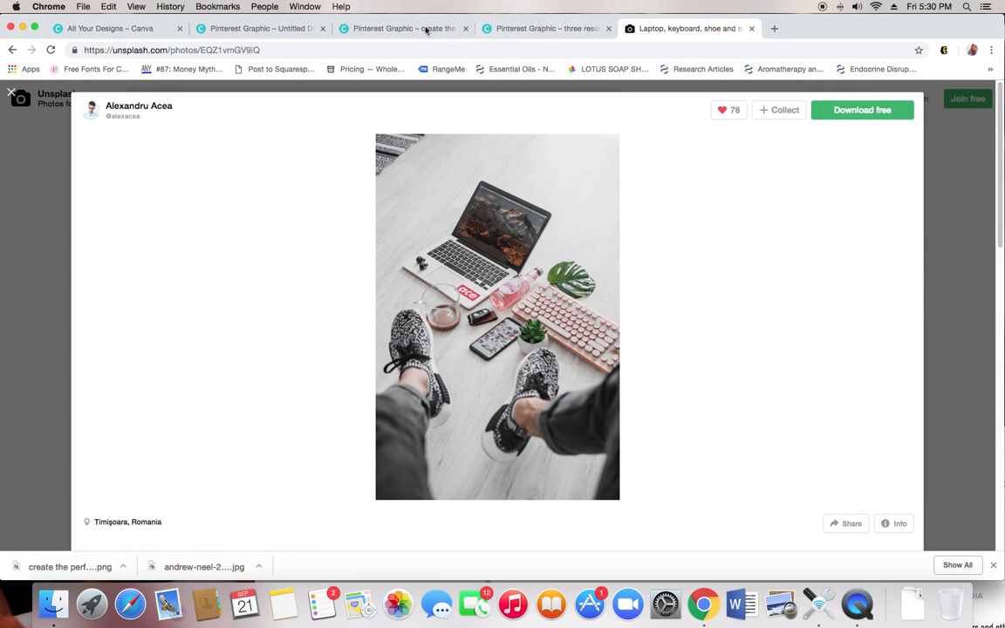
Return to the untitled Canva design, place the uploaded laptop and sneakers photo, and enlarge it to fill the page.
{"action": "left_click", "coordinate": [306, 29]}
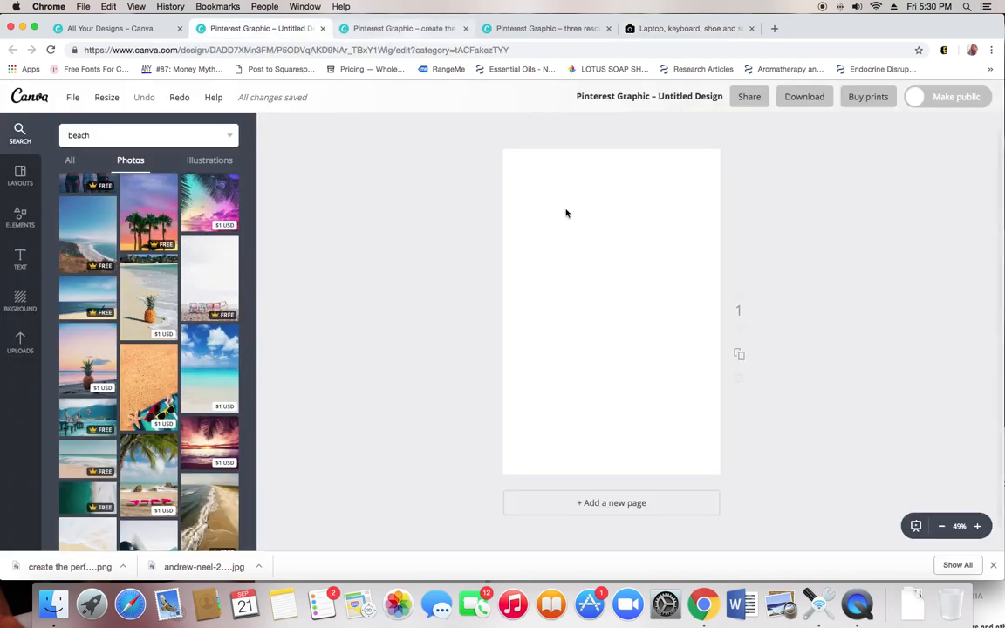
{"action": "left_click", "coordinate": [16, 349]}
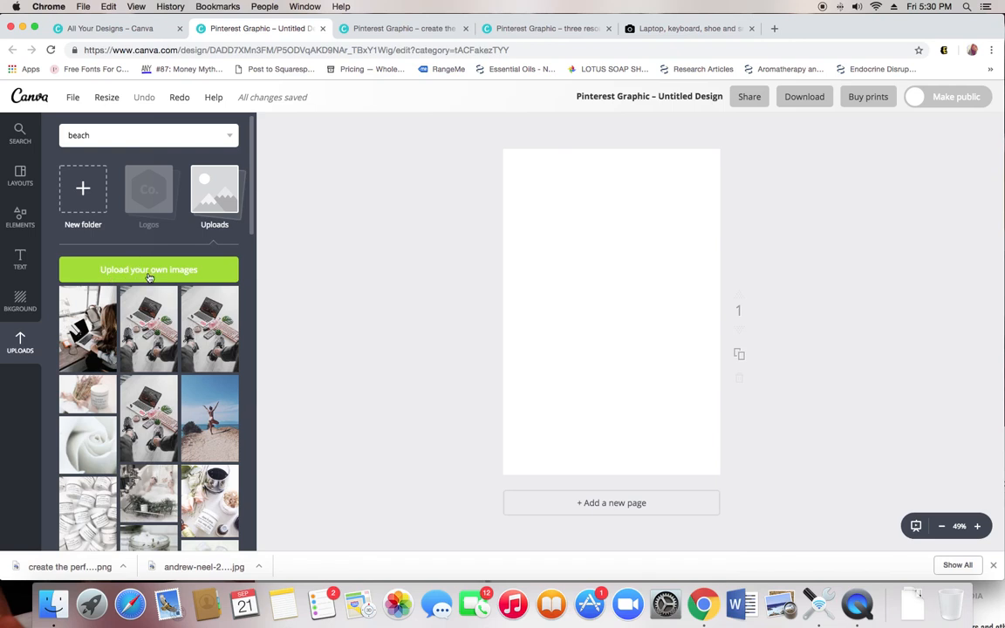
{"action": "left_click", "coordinate": [142, 323]}
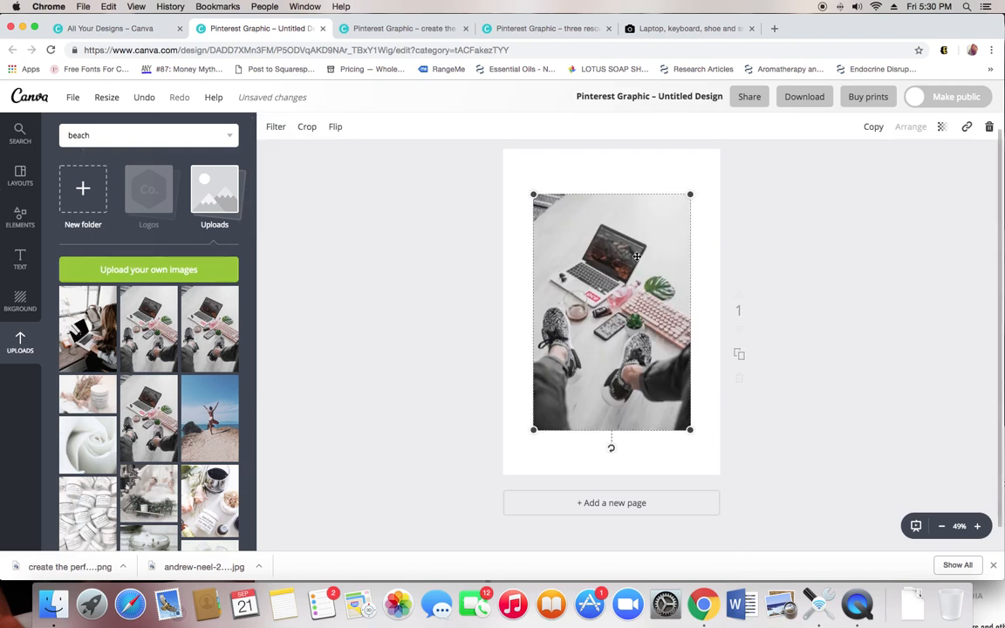
{"action": "left_click_drag", "start_coordinate": [637, 256], "coordinate": [606, 213]}
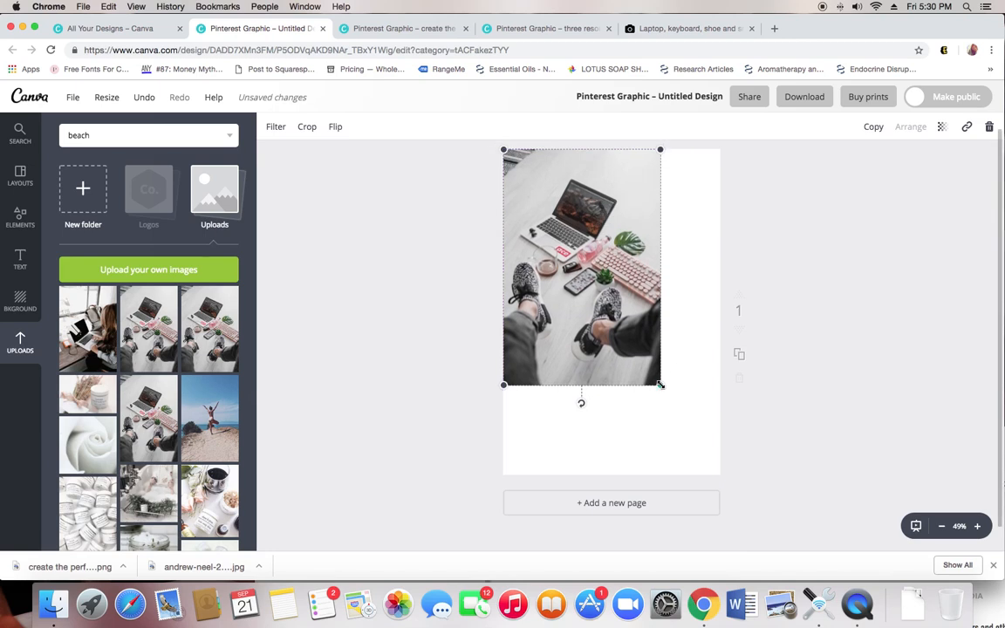
{"action": "left_click_drag", "start_coordinate": [660, 384], "coordinate": [720, 471]}
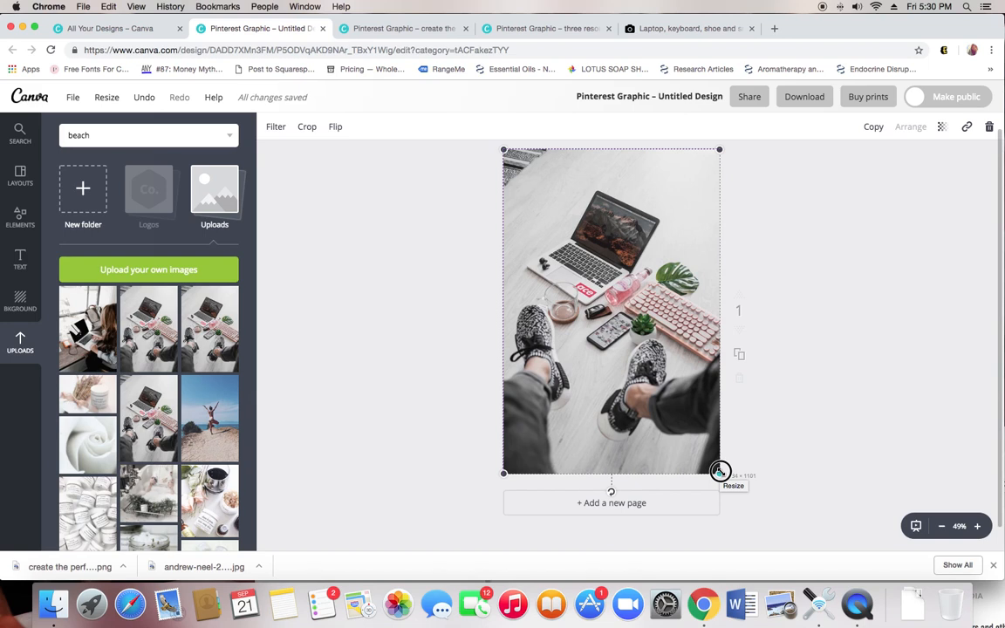
{"action": "left_click", "coordinate": [915, 200]}
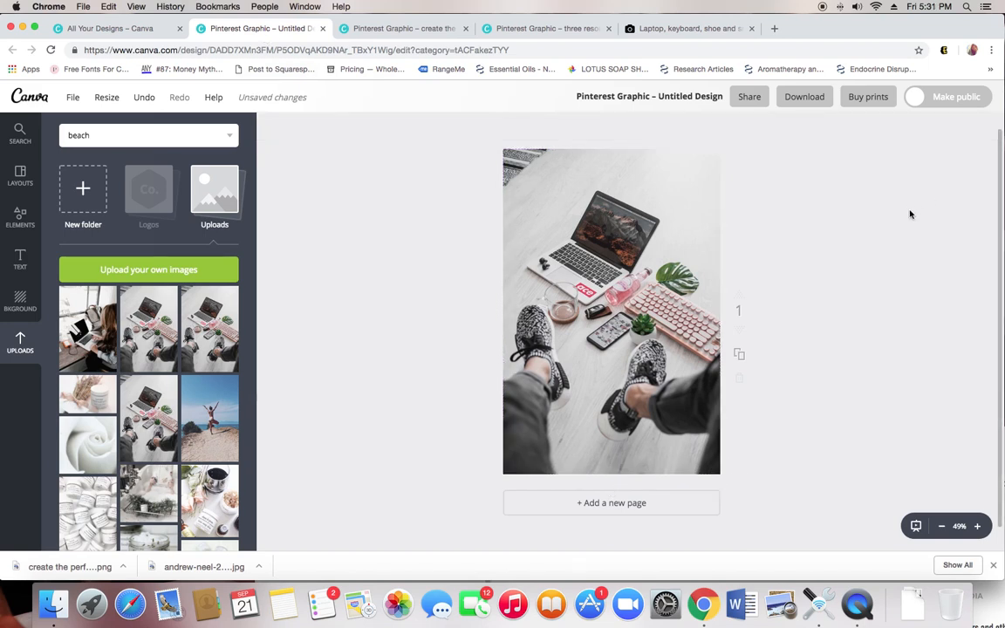
Set the transparency of the full-page laptop photo to 65.
{"action": "left_click", "coordinate": [683, 227]}
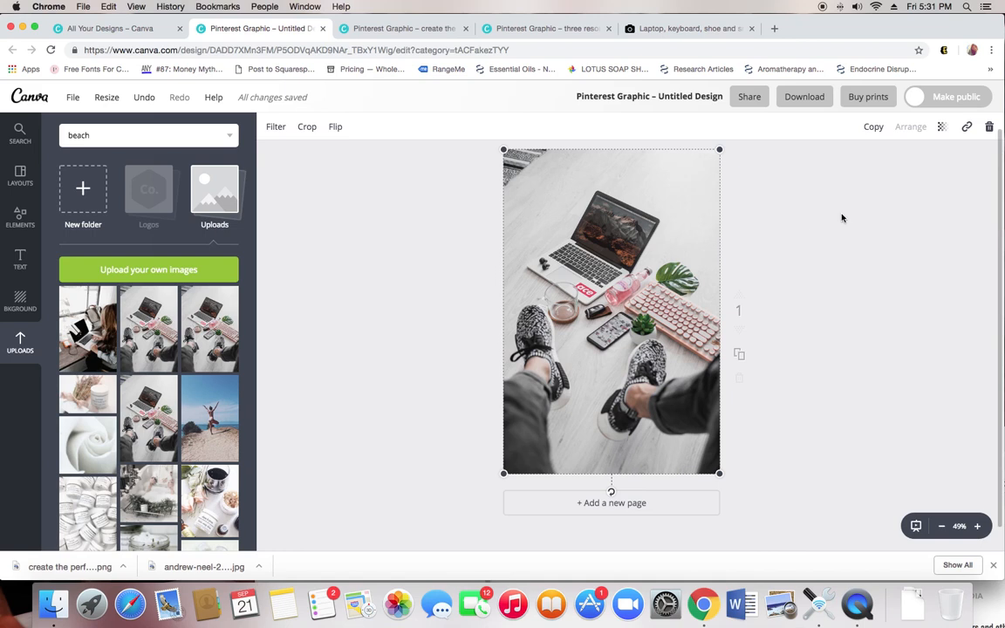
{"action": "left_click", "coordinate": [941, 128]}
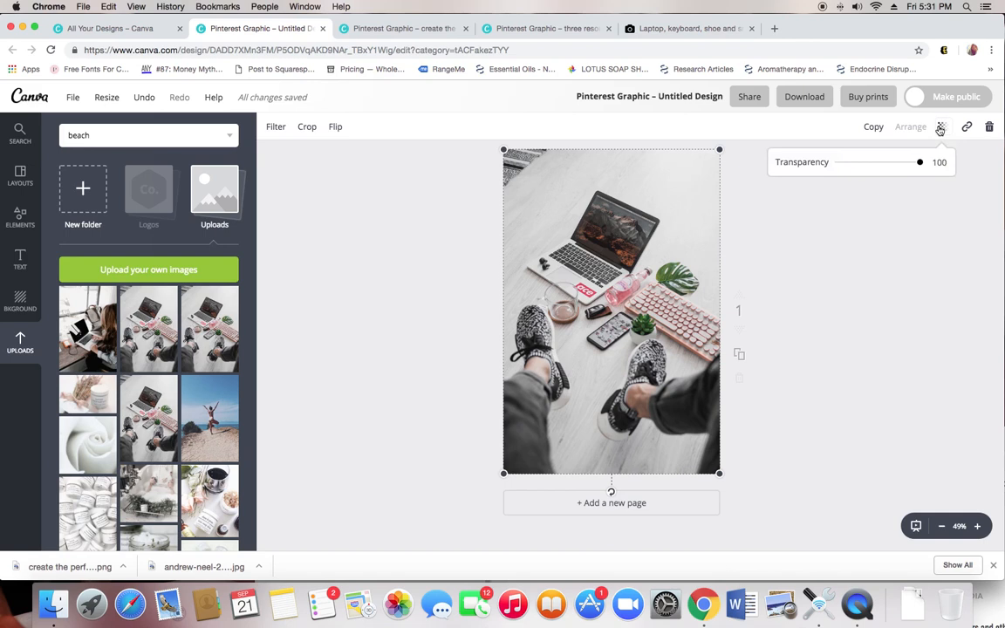
{"action": "left_click_drag", "start_coordinate": [921, 165], "coordinate": [893, 159]}
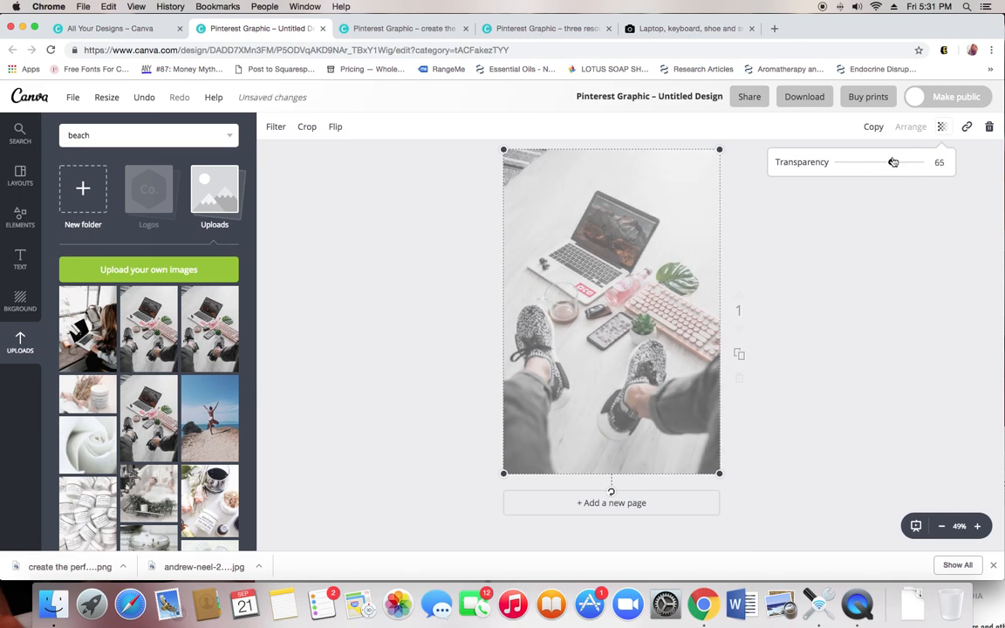
{"action": "left_click", "coordinate": [846, 236]}
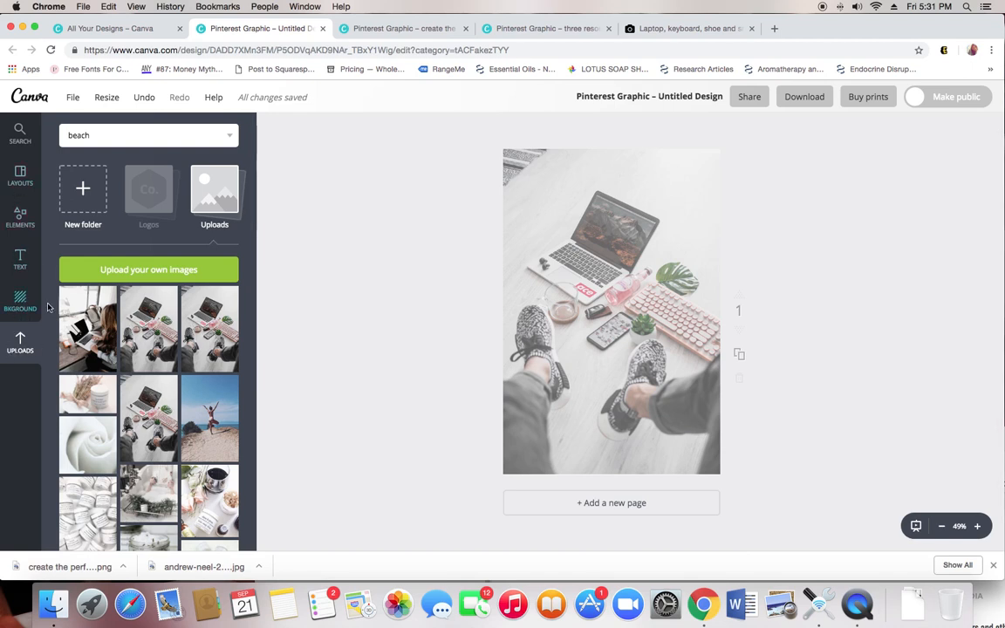
Browse the categories of design elements available for the page.
{"action": "left_click", "coordinate": [21, 220]}
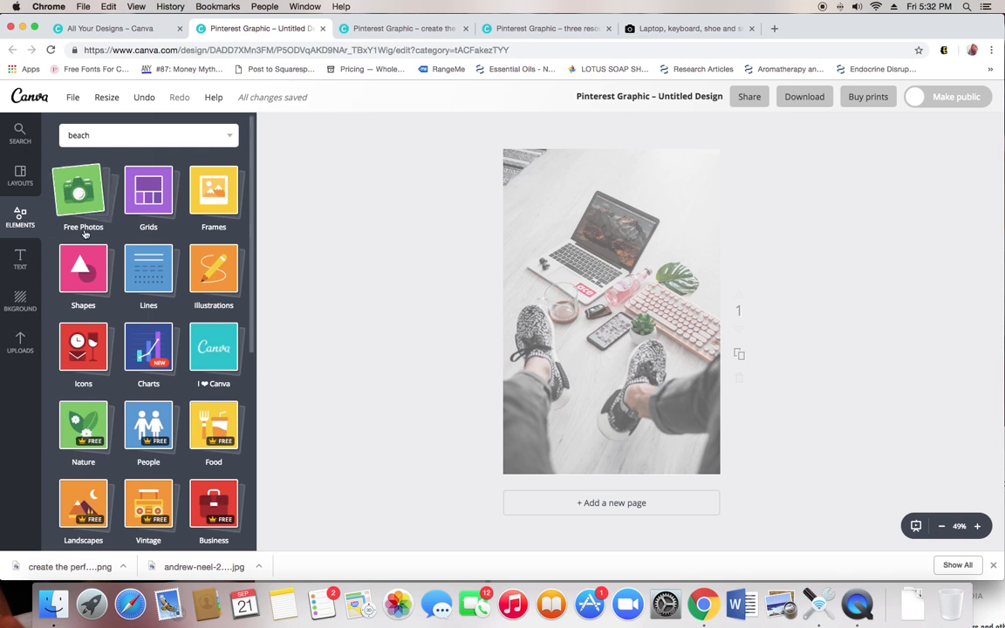
{"action": "scroll", "coordinate": [85, 234], "scroll_direction": "down", "scroll_amount": 1}
{"action": "scroll", "coordinate": [84, 234], "scroll_direction": "down", "scroll_amount": 2}
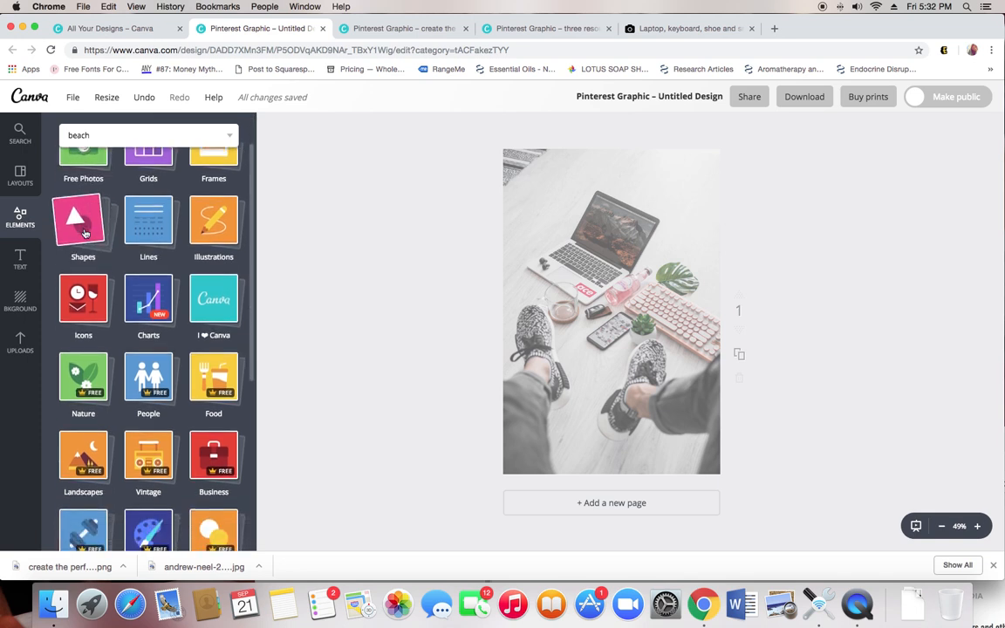
{"action": "scroll", "coordinate": [86, 229], "scroll_direction": "down", "scroll_amount": 1}
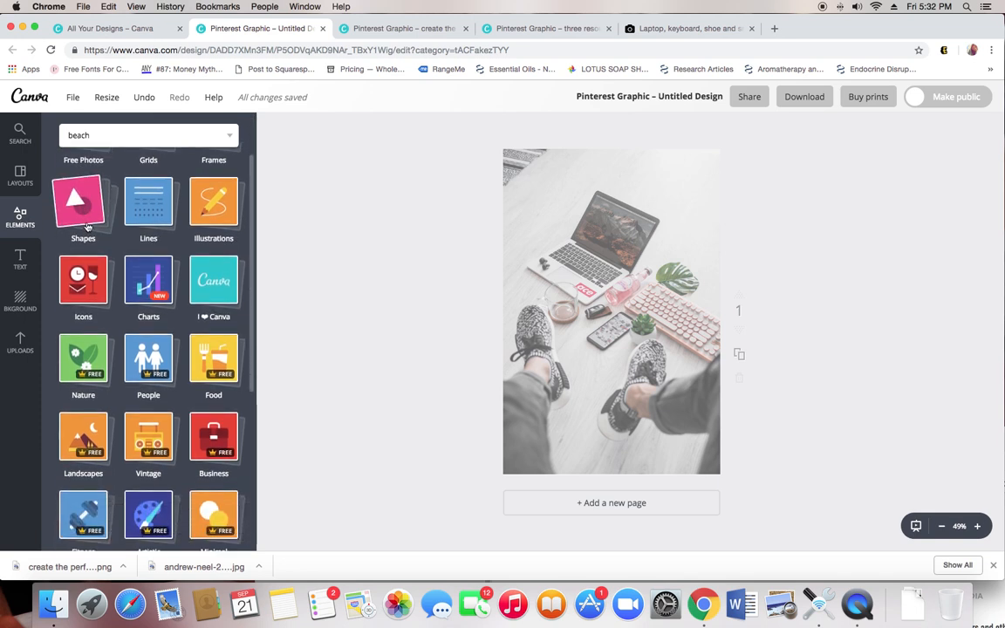
{"action": "scroll", "coordinate": [87, 226], "scroll_direction": "down", "scroll_amount": 3}
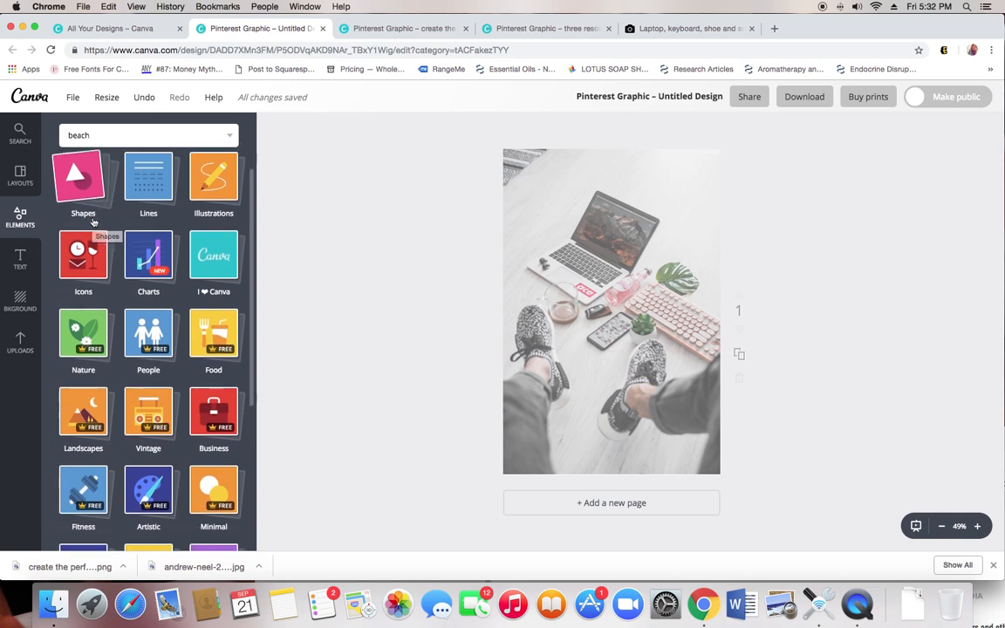
{"action": "scroll", "coordinate": [92, 222], "scroll_direction": "down", "scroll_amount": 3}
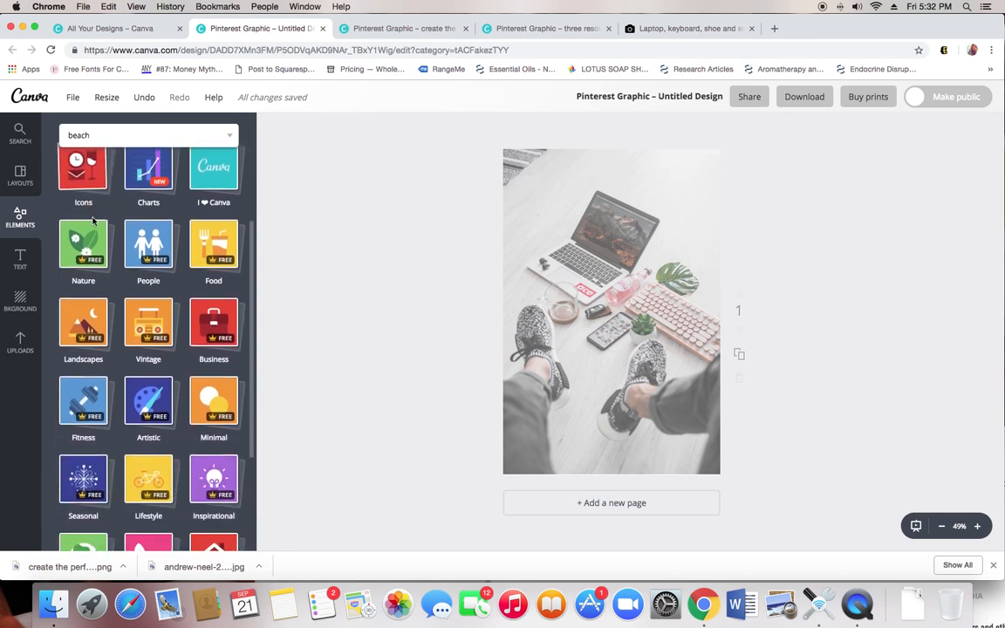
{"action": "scroll", "coordinate": [95, 223], "scroll_direction": "down", "scroll_amount": 3}
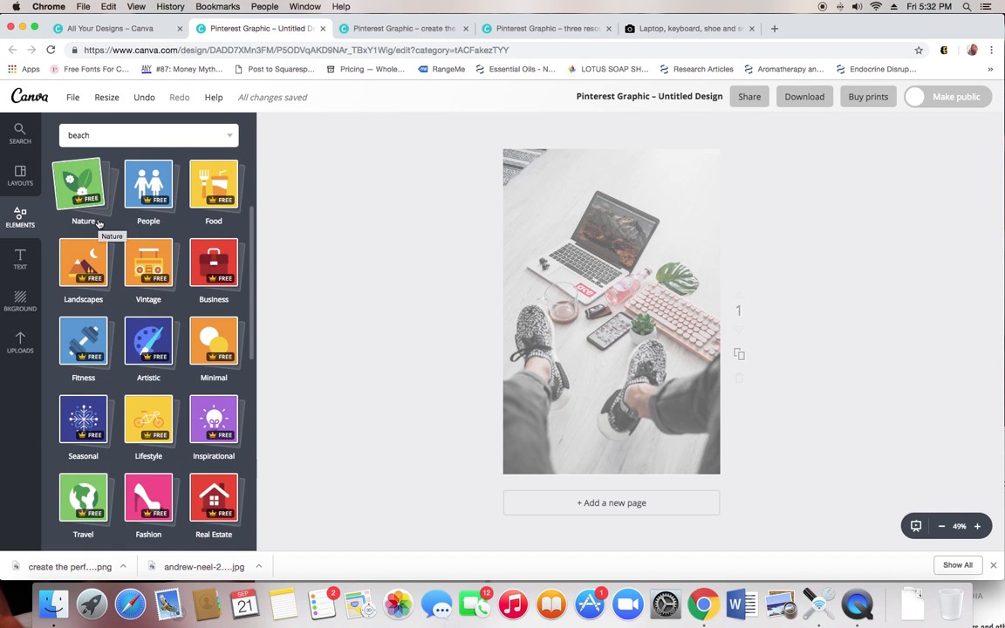
{"action": "scroll", "coordinate": [105, 226], "scroll_direction": "up", "scroll_amount": 1}
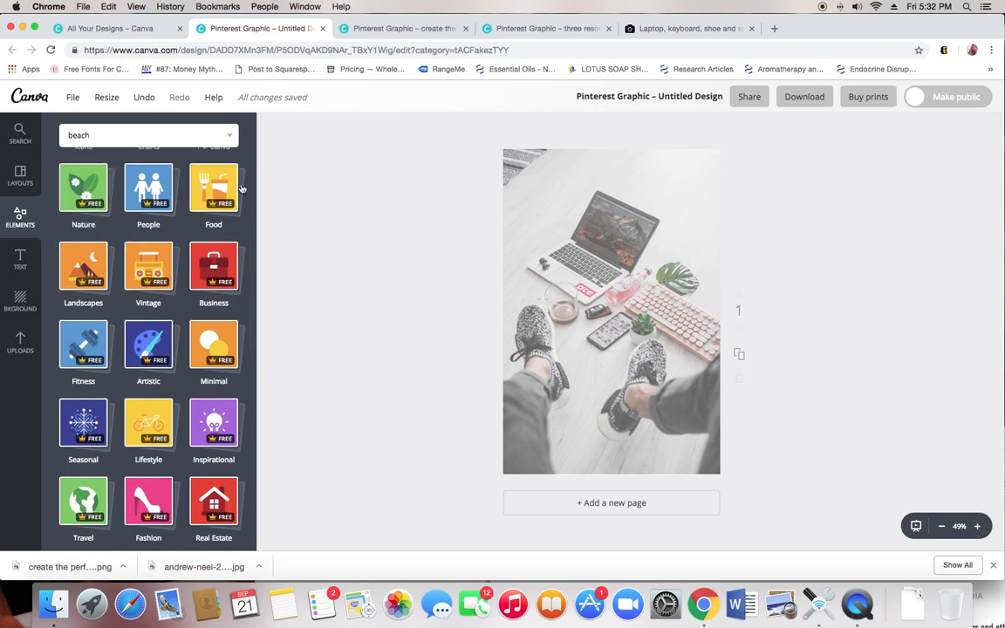
{"action": "scroll", "coordinate": [200, 256], "scroll_direction": "up", "scroll_amount": 10}
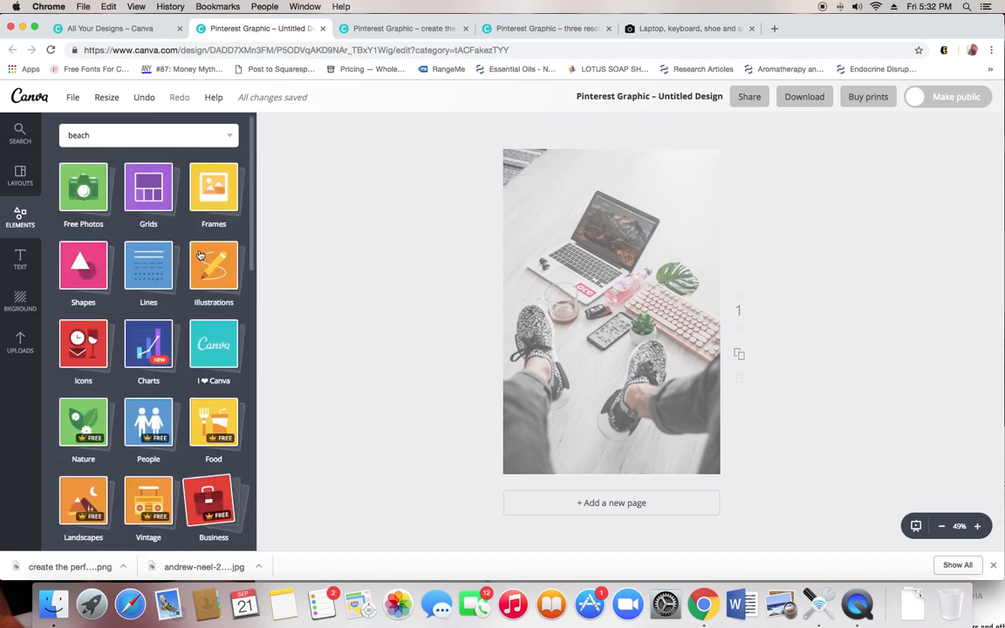
Look through the shape elements and add the plain white square to the page.
{"action": "left_click", "coordinate": [78, 270]}
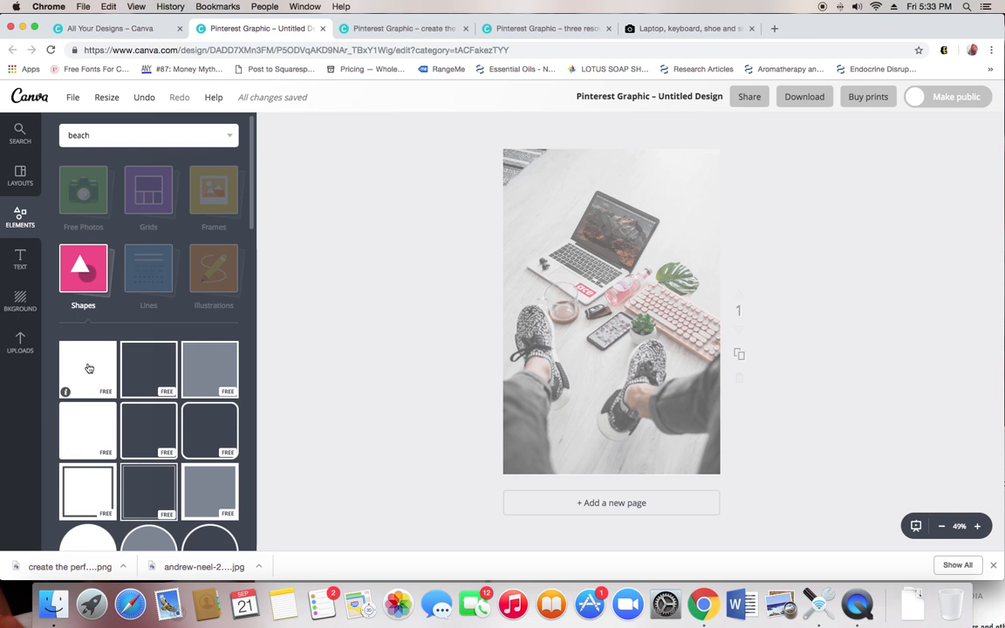
{"action": "scroll", "coordinate": [170, 370], "scroll_direction": "down", "scroll_amount": 4}
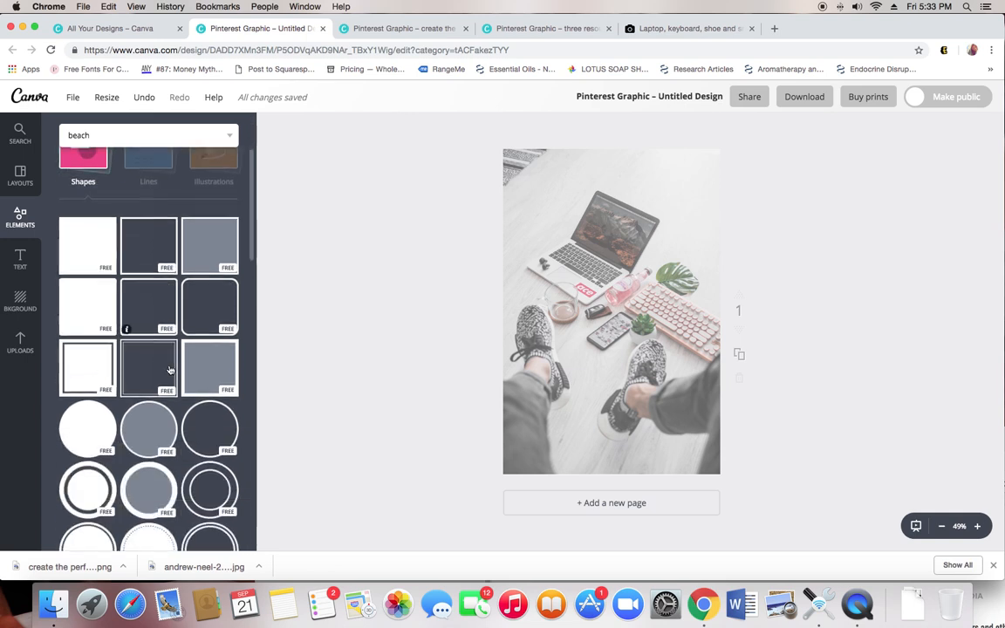
{"action": "scroll", "coordinate": [171, 370], "scroll_direction": "down", "scroll_amount": 2}
{"action": "scroll", "coordinate": [167, 372], "scroll_direction": "up", "scroll_amount": 6}
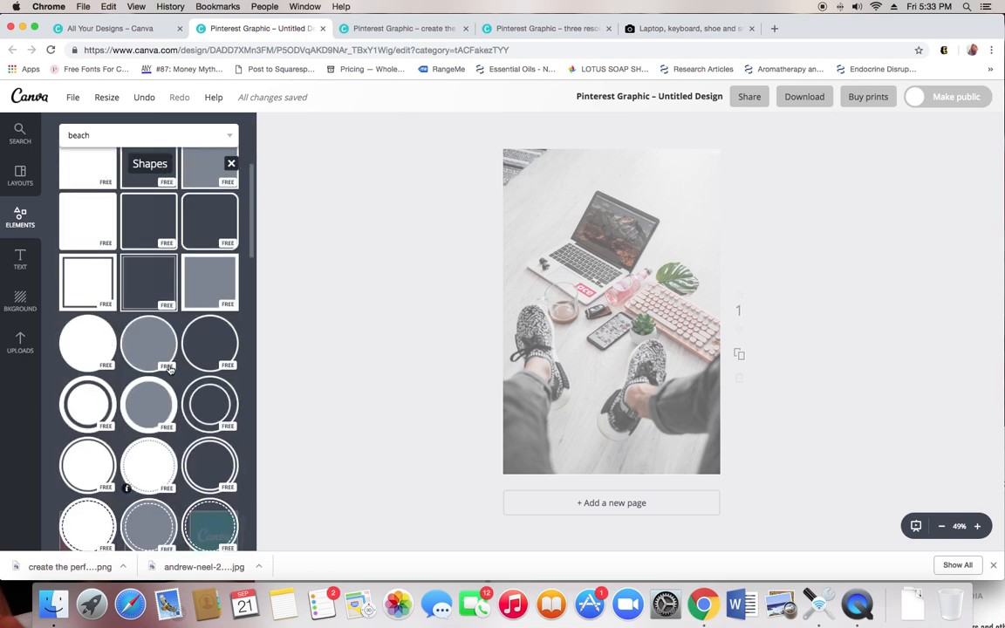
{"action": "left_click", "coordinate": [90, 370]}
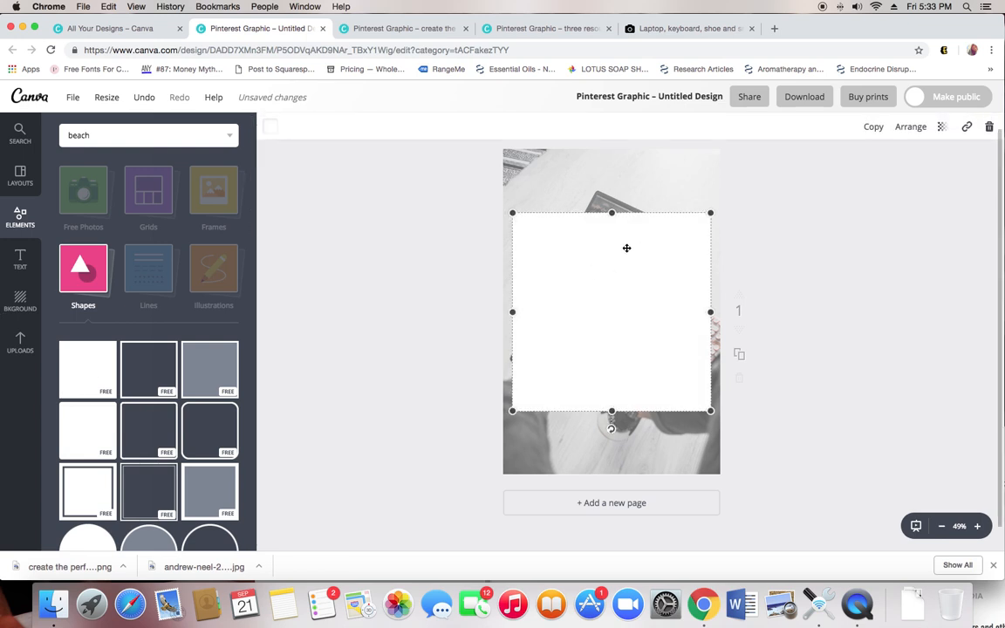
Move the white square to the page's lower edge and resize it into a full-width band covering roughly the lowest 30% of the page.
{"action": "left_click", "coordinate": [941, 126]}
{"action": "mouse_move", "coordinate": [919, 161]}
{"action": "left_mouse_down"}
{"action": "mouse_move", "coordinate": [871, 159]}
{"action": "mouse_move", "coordinate": [930, 162]}
{"action": "left_mouse_up"}
{"action": "left_click_drag", "start_coordinate": [621, 245], "coordinate": [622, 294]}
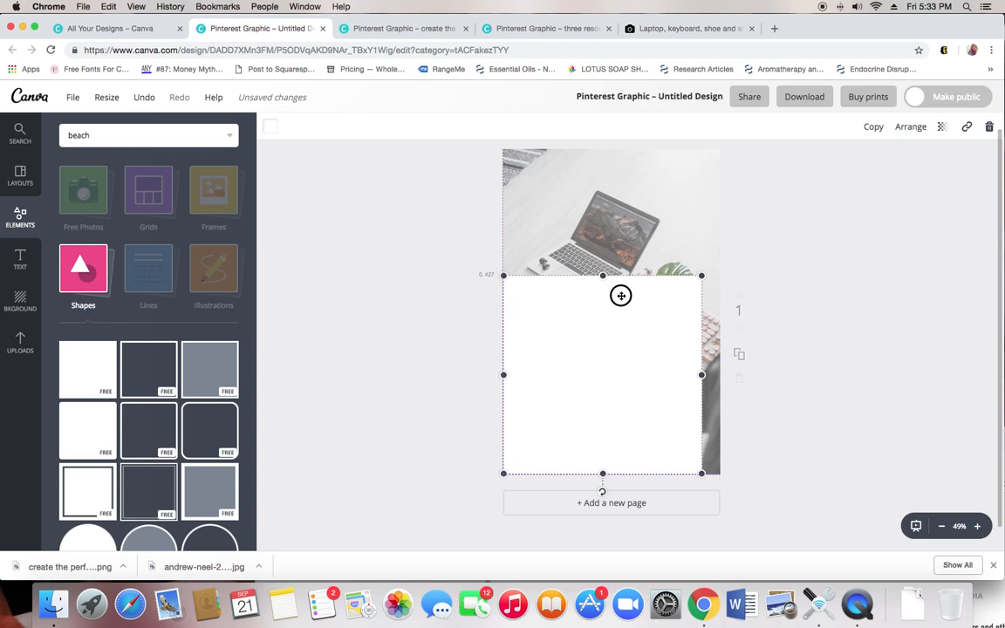
{"action": "left_click_drag", "start_coordinate": [703, 376], "coordinate": [719, 377]}
{"action": "left_click_drag", "start_coordinate": [613, 274], "coordinate": [606, 381]}
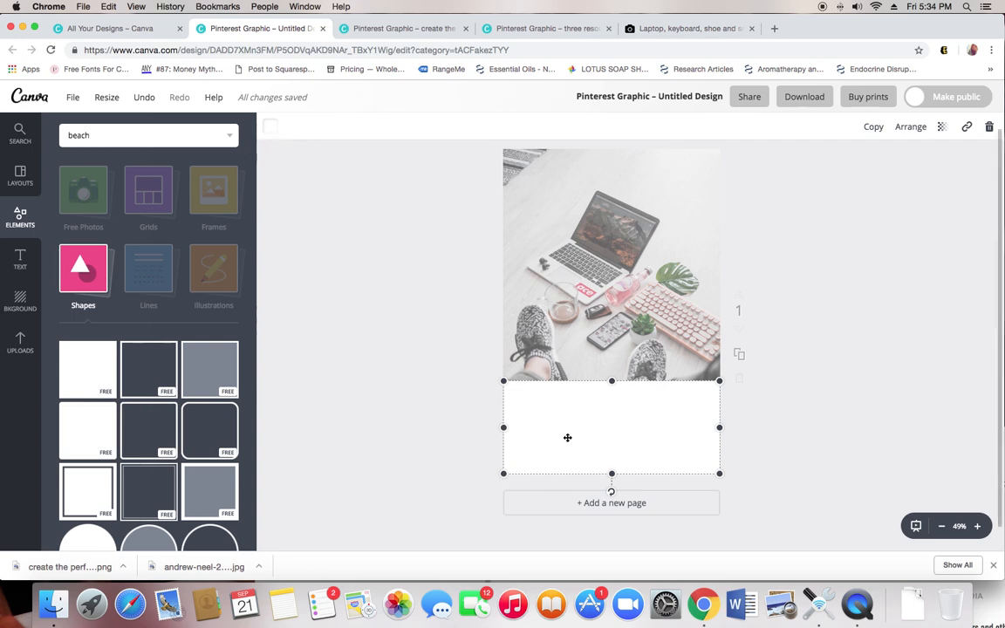
Recolor the white band with a custom light pink, color code ffc9c6.
{"action": "left_click", "coordinate": [270, 129]}
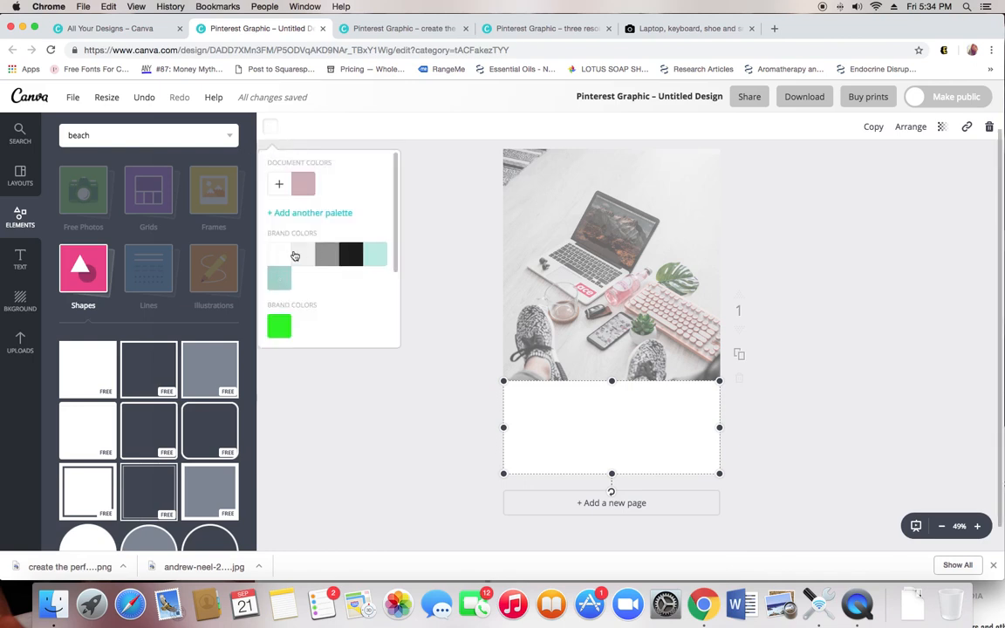
{"action": "scroll", "coordinate": [343, 310], "scroll_direction": "down", "scroll_amount": 3}
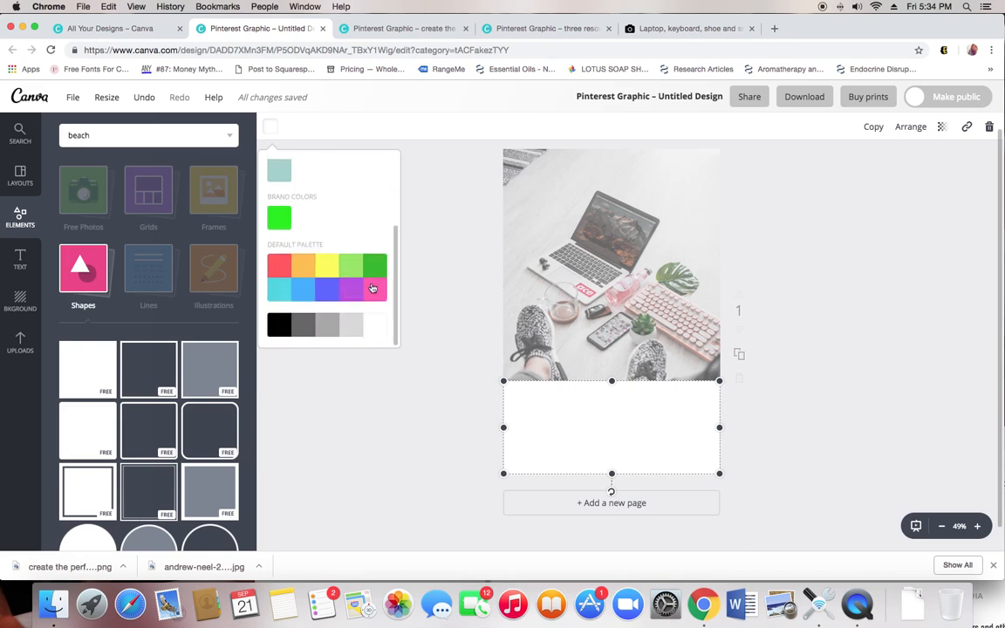
{"action": "scroll", "coordinate": [314, 285], "scroll_direction": "up", "scroll_amount": 3}
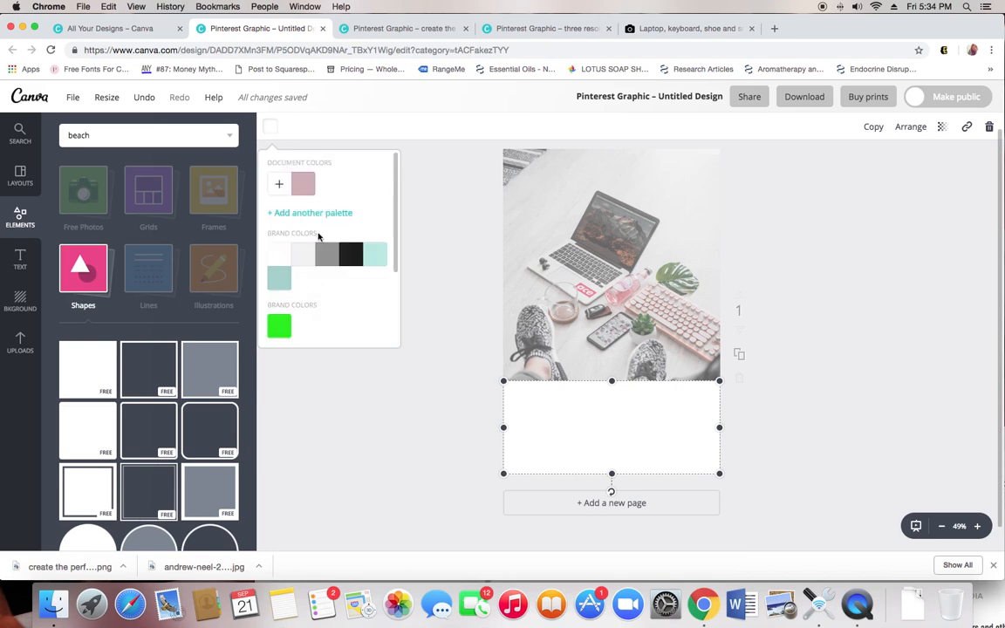
{"action": "left_click", "coordinate": [276, 186]}
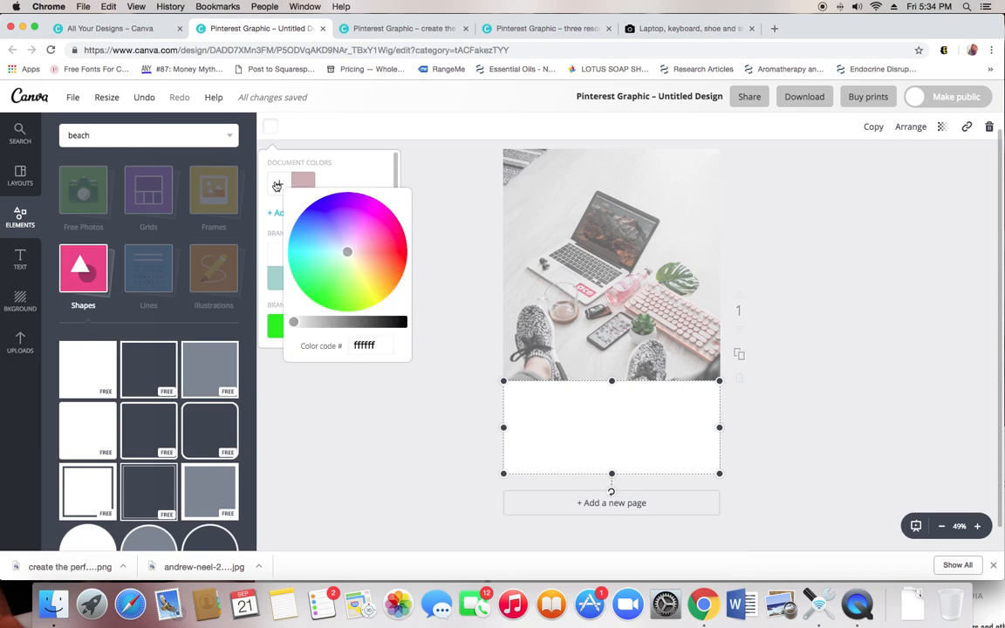
{"action": "left_click_drag", "start_coordinate": [349, 252], "coordinate": [359, 252]}
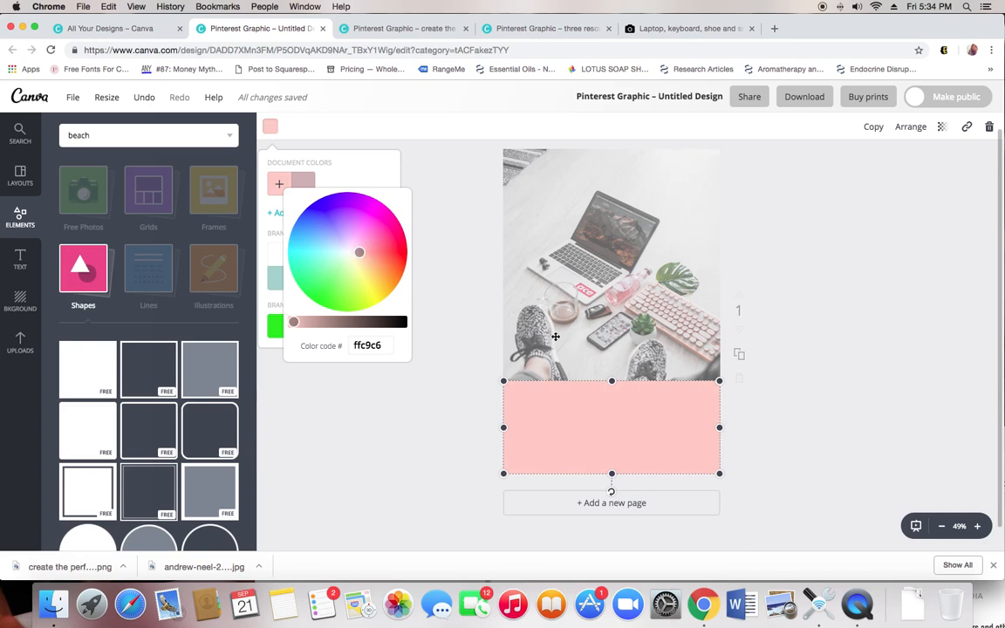
{"action": "left_click", "coordinate": [433, 250]}
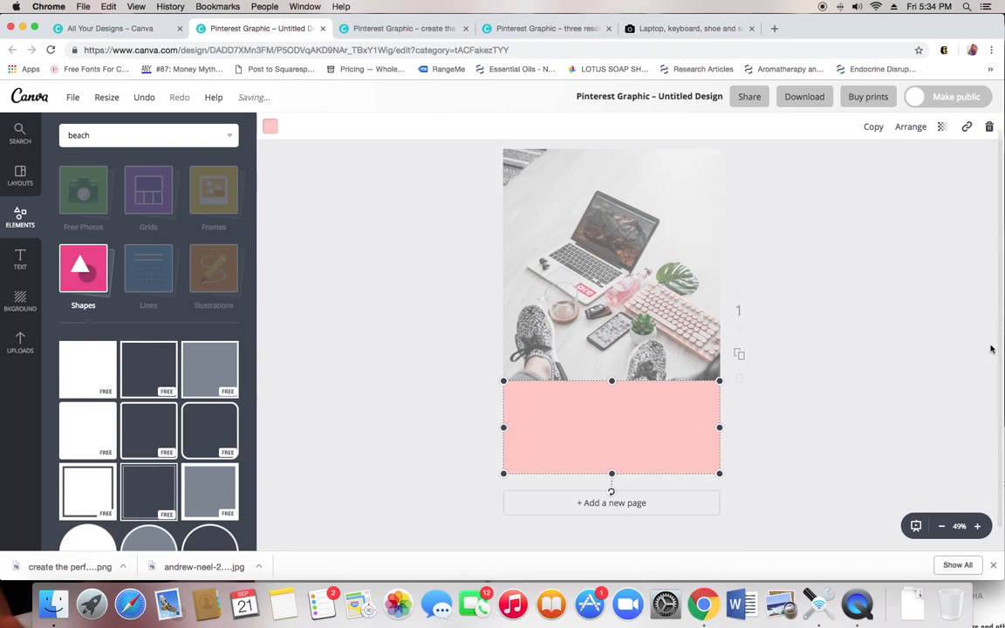
Set the pink band's transparency to 70.
{"action": "left_click", "coordinate": [941, 127]}
{"action": "left_click_drag", "start_coordinate": [920, 162], "coordinate": [896, 162]}
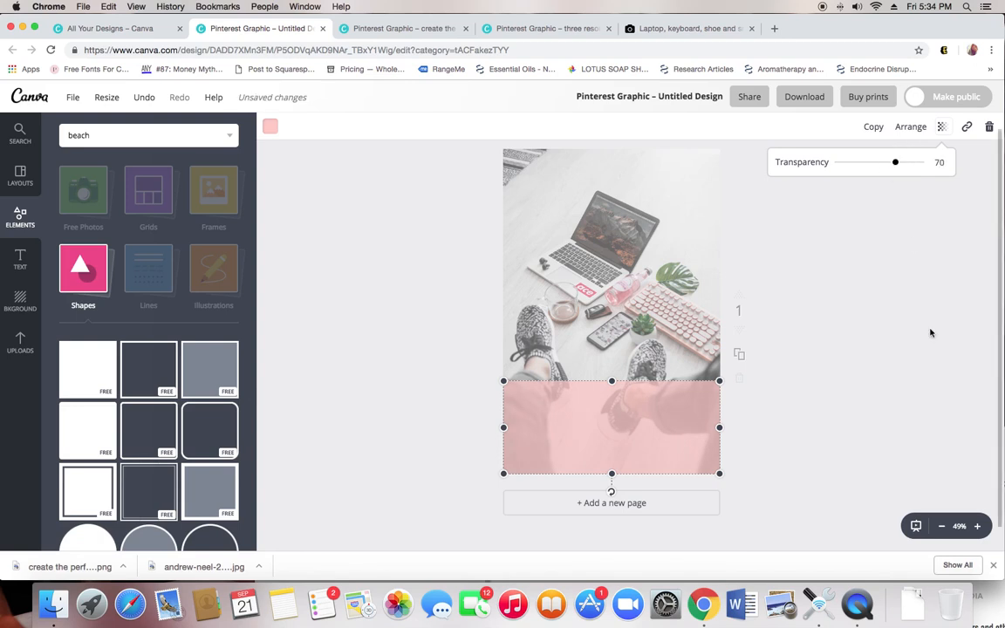
{"action": "left_click", "coordinate": [857, 366]}
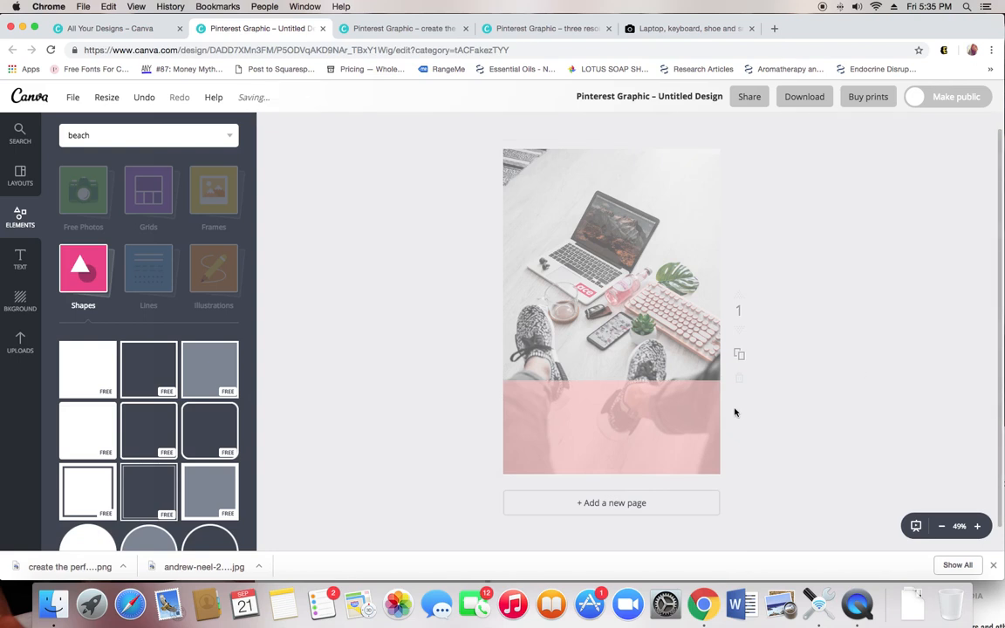
Replace the shape elements with the line elements and browse the available line styles.
{"action": "left_click", "coordinate": [158, 280]}
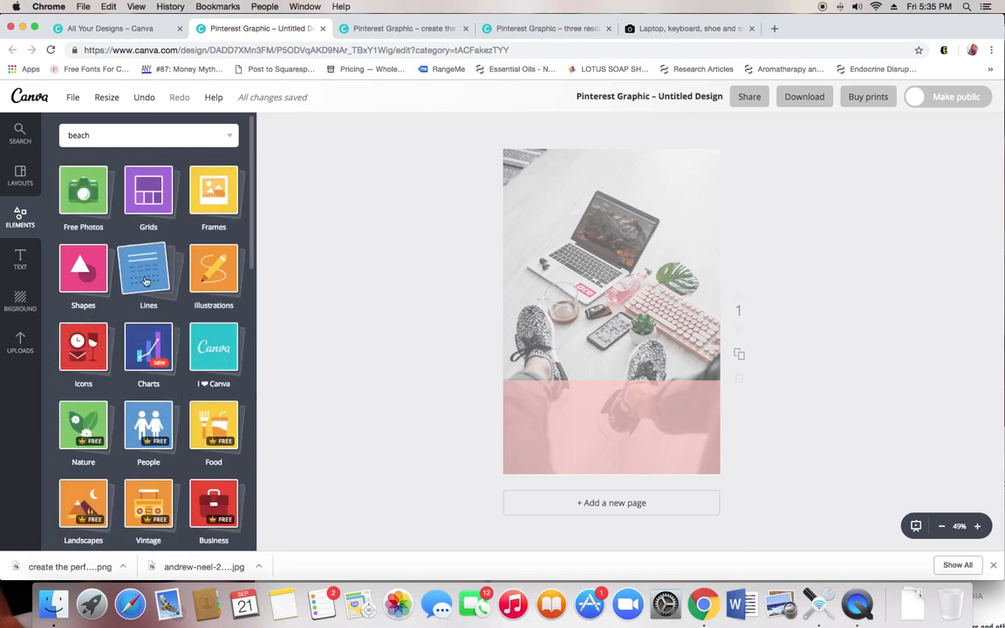
{"action": "left_click", "coordinate": [146, 277]}
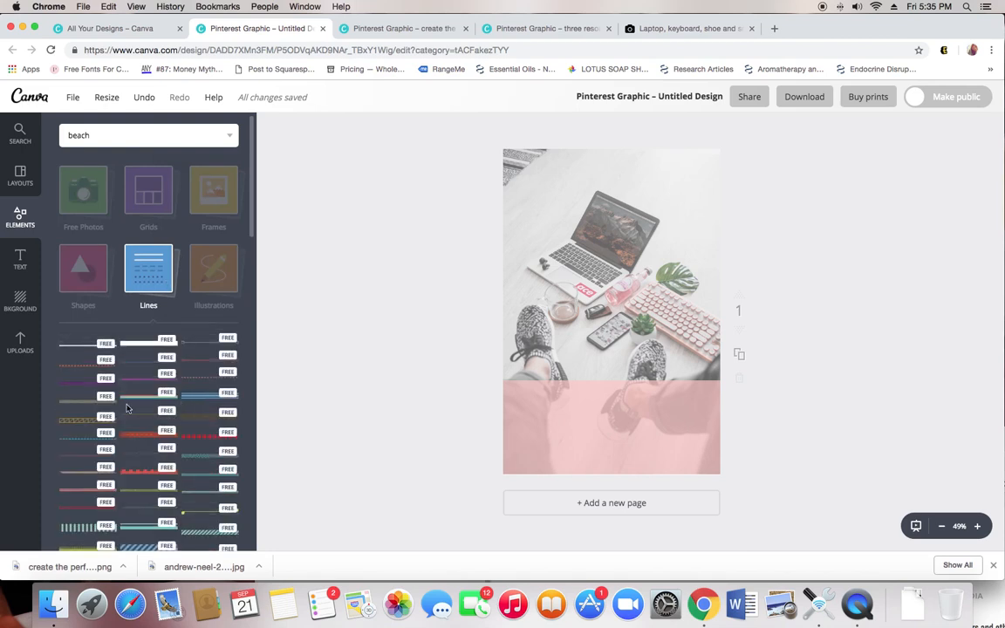
{"action": "scroll", "coordinate": [126, 408], "scroll_direction": "down", "scroll_amount": 2}
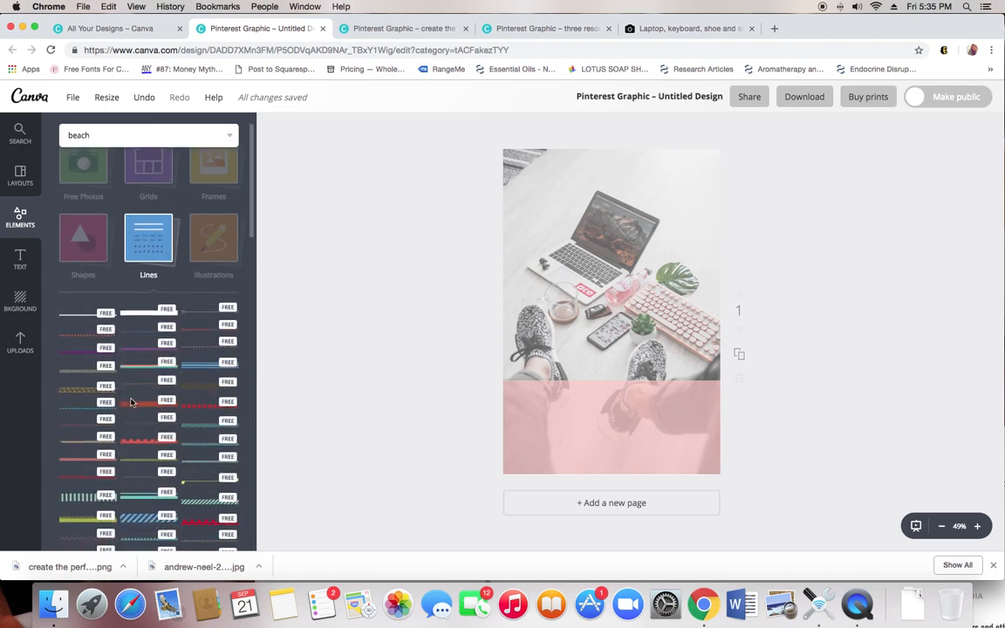
{"action": "scroll", "coordinate": [130, 402], "scroll_direction": "down", "scroll_amount": 4}
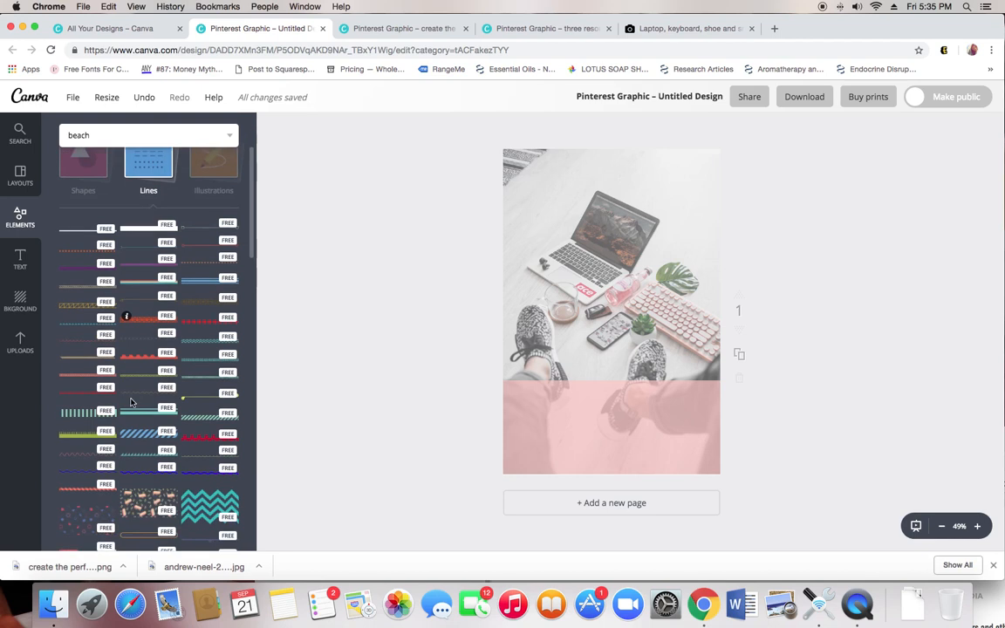
{"action": "scroll", "coordinate": [131, 402], "scroll_direction": "down", "scroll_amount": 1}
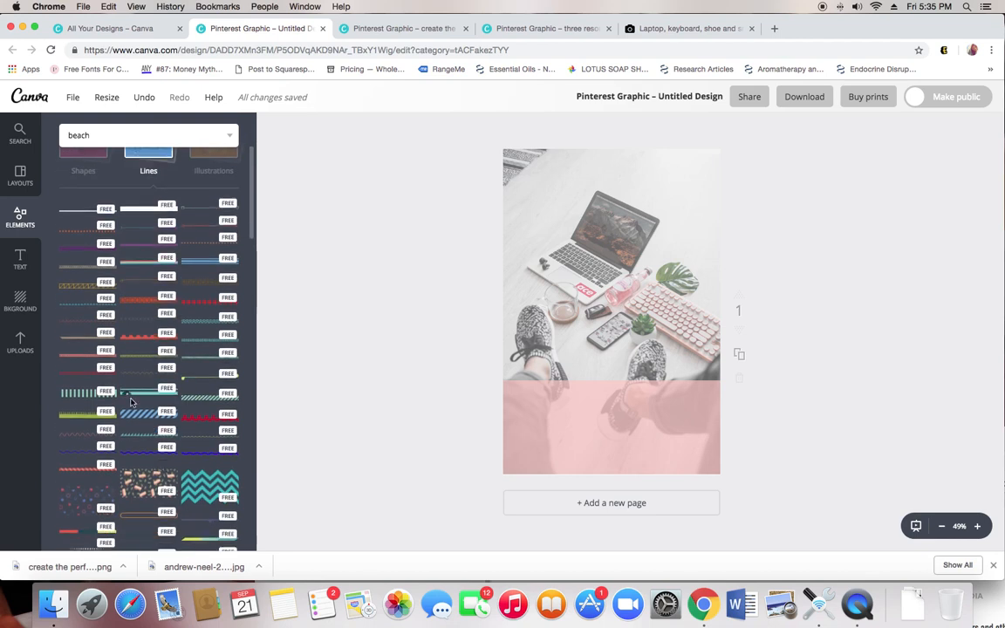
{"action": "scroll", "coordinate": [131, 402], "scroll_direction": "down", "scroll_amount": 3}
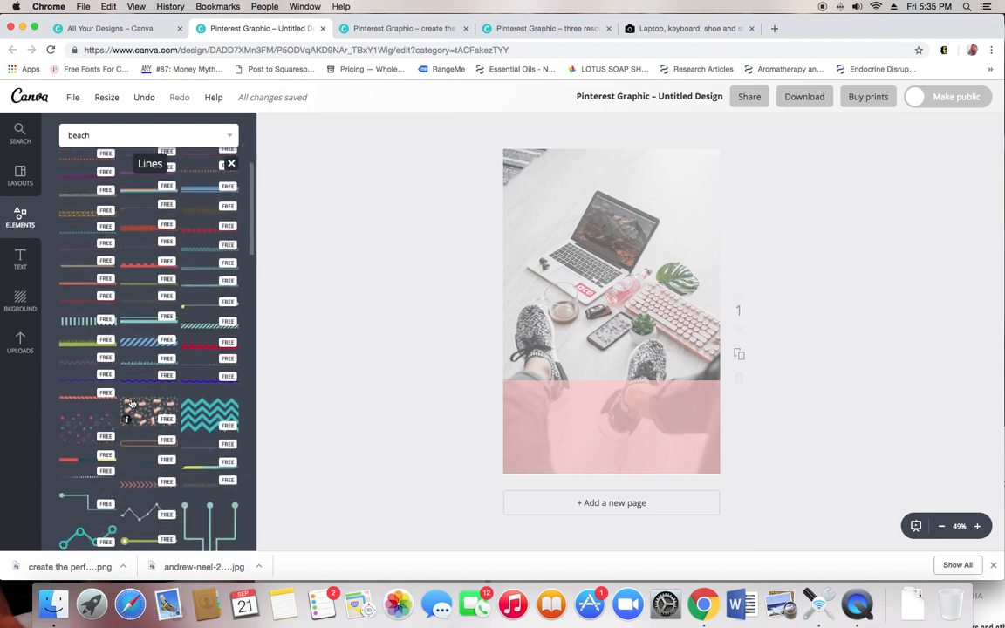
{"action": "scroll", "coordinate": [131, 403], "scroll_direction": "down", "scroll_amount": 1}
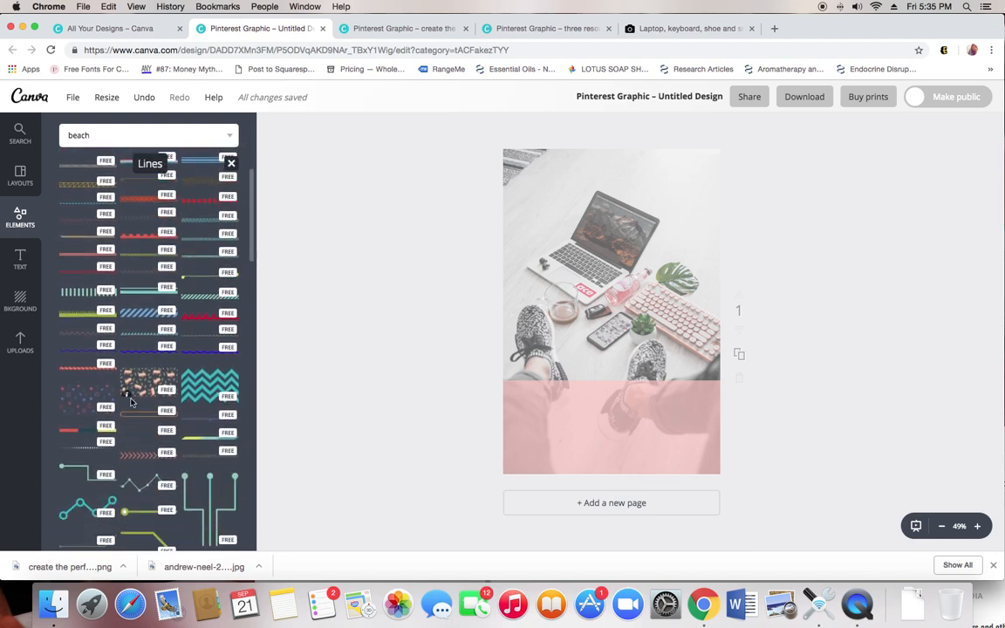
Try the coral chevron line along the upper edge of the pink band and delete it.
{"action": "left_click", "coordinate": [144, 456]}
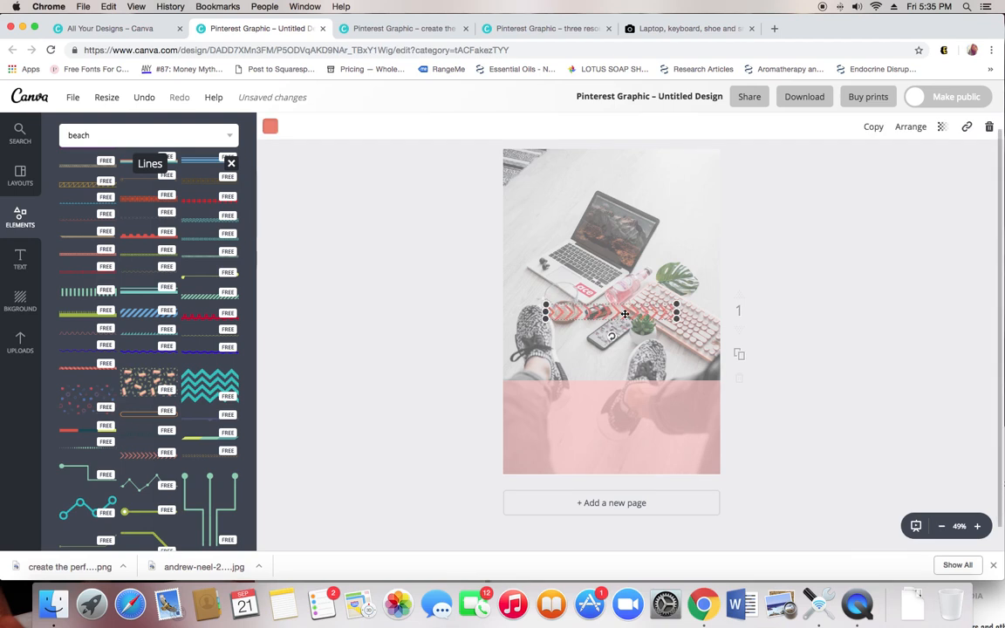
{"action": "left_click_drag", "start_coordinate": [613, 317], "coordinate": [586, 373]}
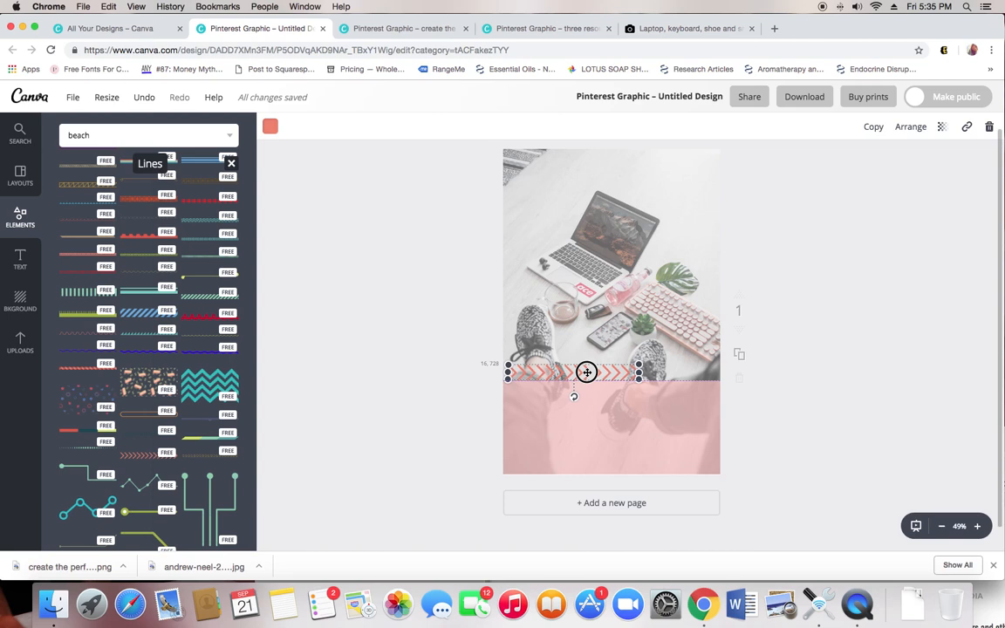
{"action": "left_click_drag", "start_coordinate": [586, 373], "coordinate": [587, 373]}
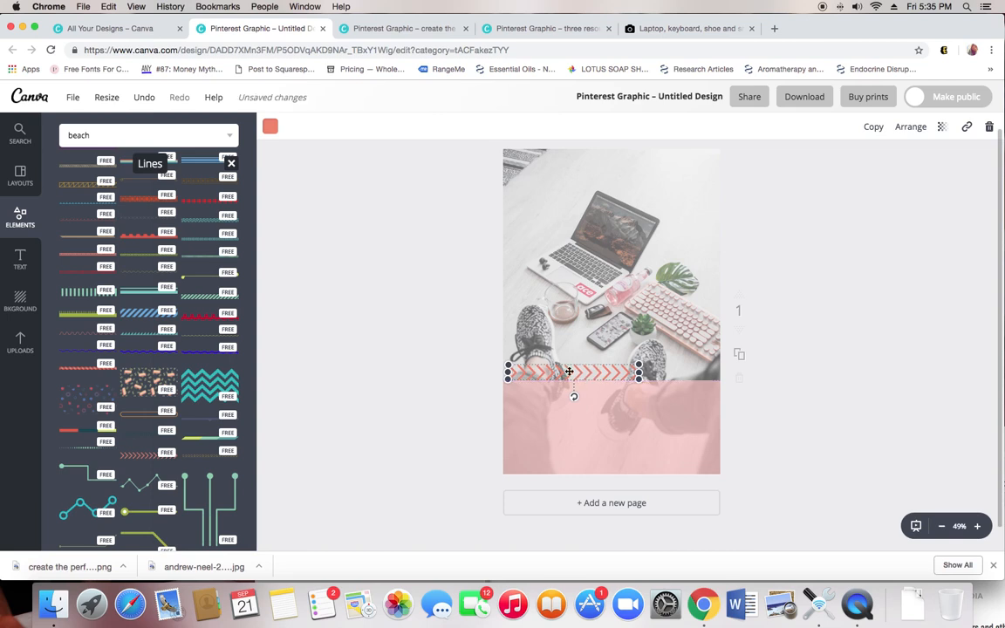
{"action": "key", "text": "Delete"}
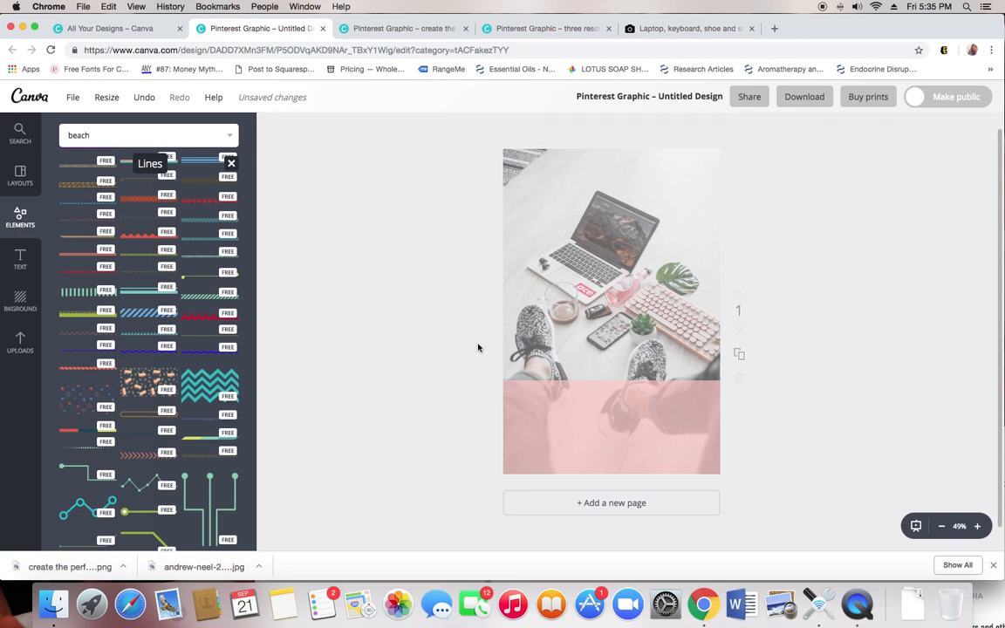
Add the teal chevron line and stretch it across the full width of the pink band's upper edge.
{"action": "scroll", "coordinate": [156, 338], "scroll_direction": "up", "scroll_amount": 1}
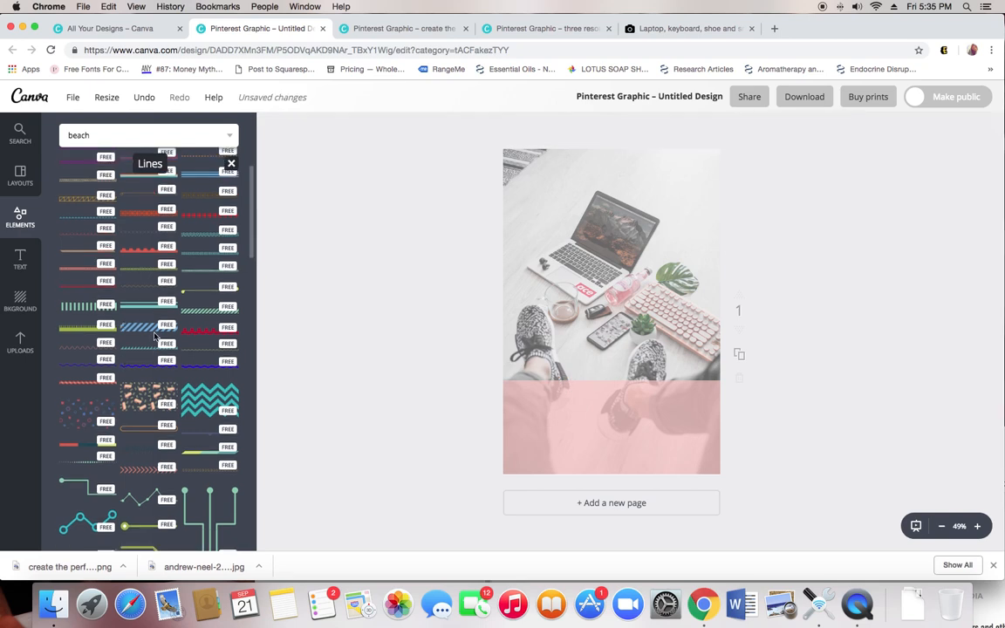
{"action": "left_click", "coordinate": [212, 257]}
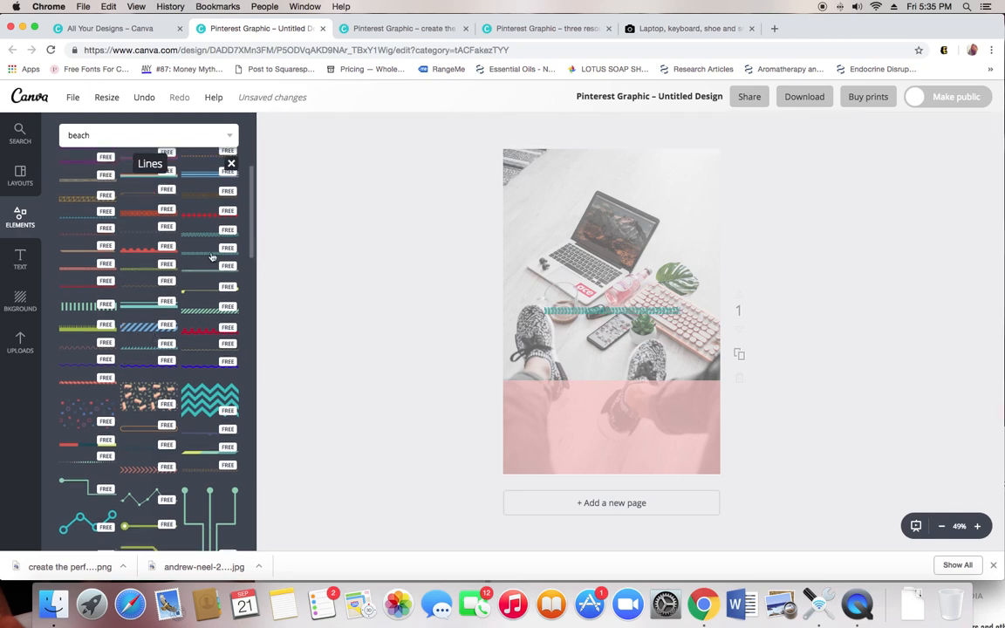
{"action": "left_click_drag", "start_coordinate": [640, 313], "coordinate": [717, 376]}
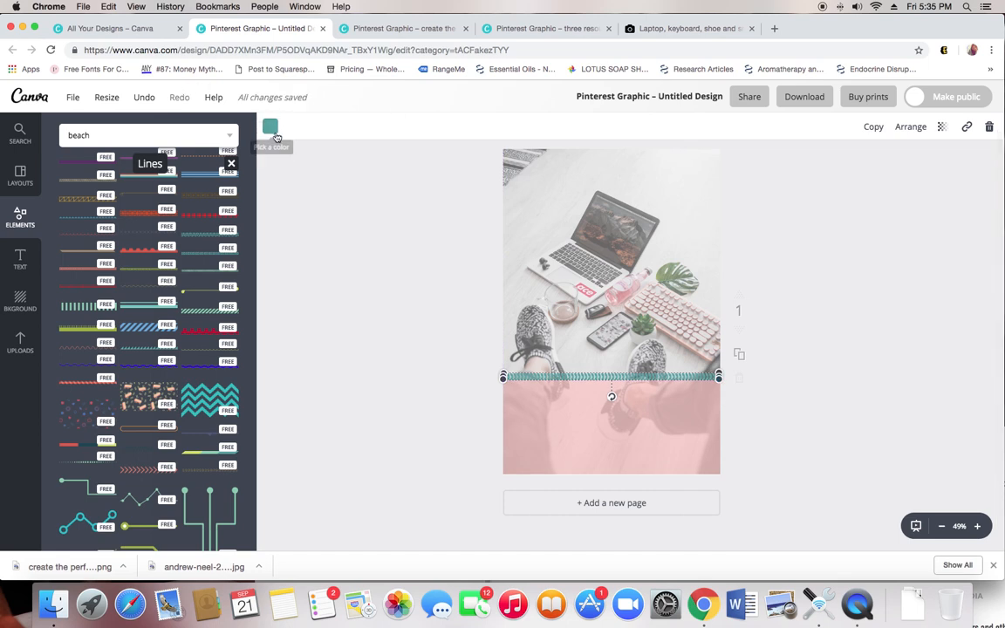
Try white, light gray and black brand colors on the chevron line and recolor it medium gray.
{"action": "left_click", "coordinate": [276, 132]}
{"action": "left_click", "coordinate": [288, 251]}
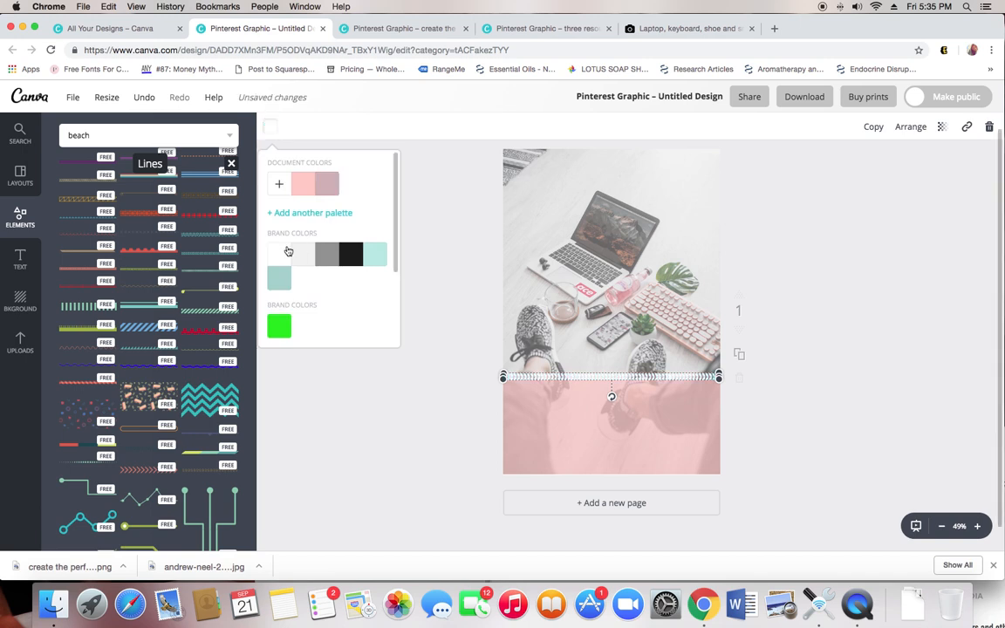
{"action": "left_click", "coordinate": [301, 254]}
{"action": "left_click", "coordinate": [329, 261]}
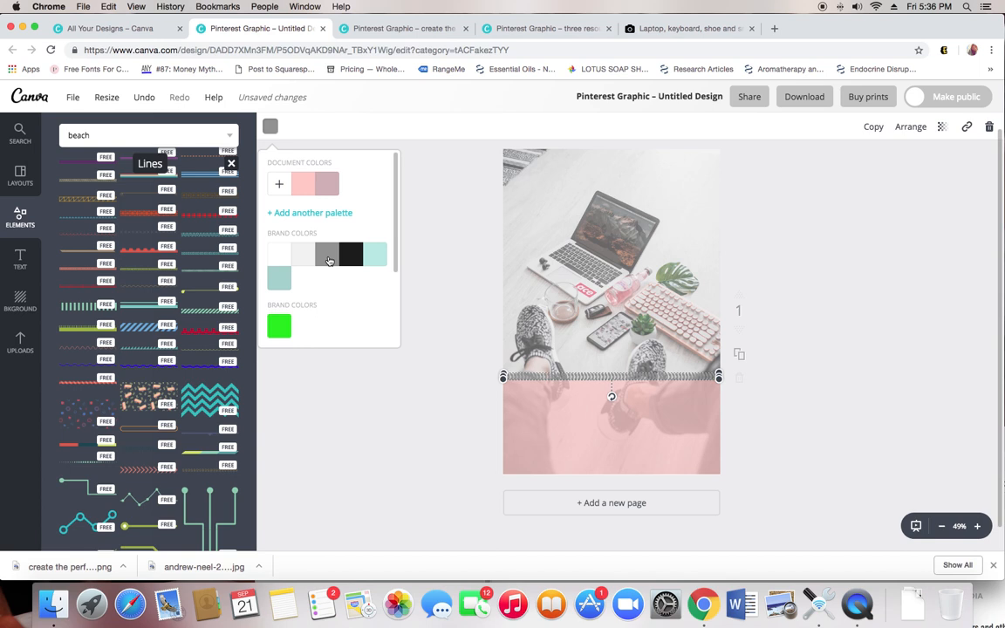
{"action": "left_click", "coordinate": [355, 260]}
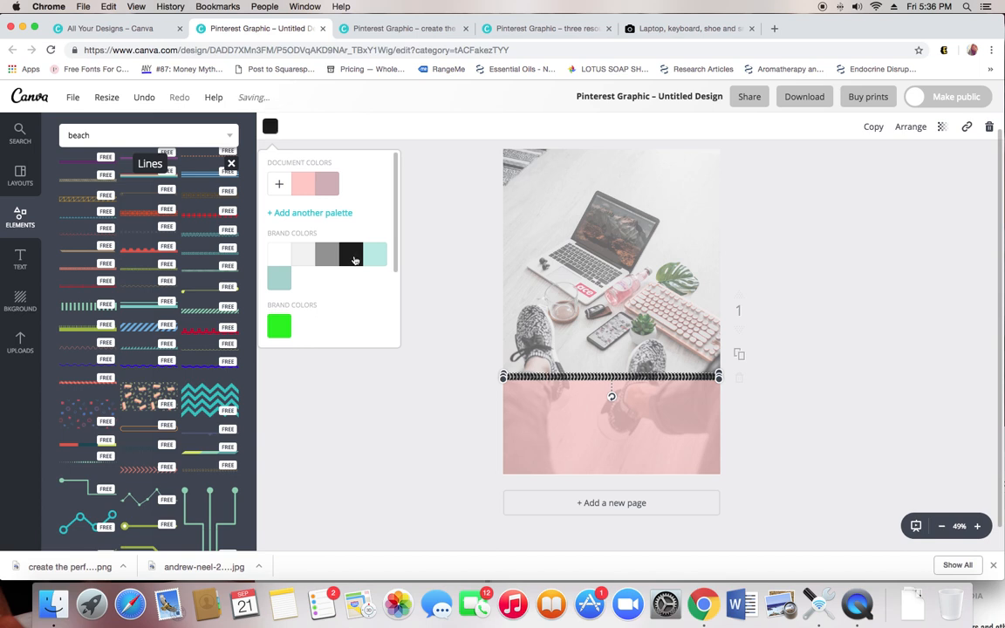
{"action": "left_click", "coordinate": [325, 262]}
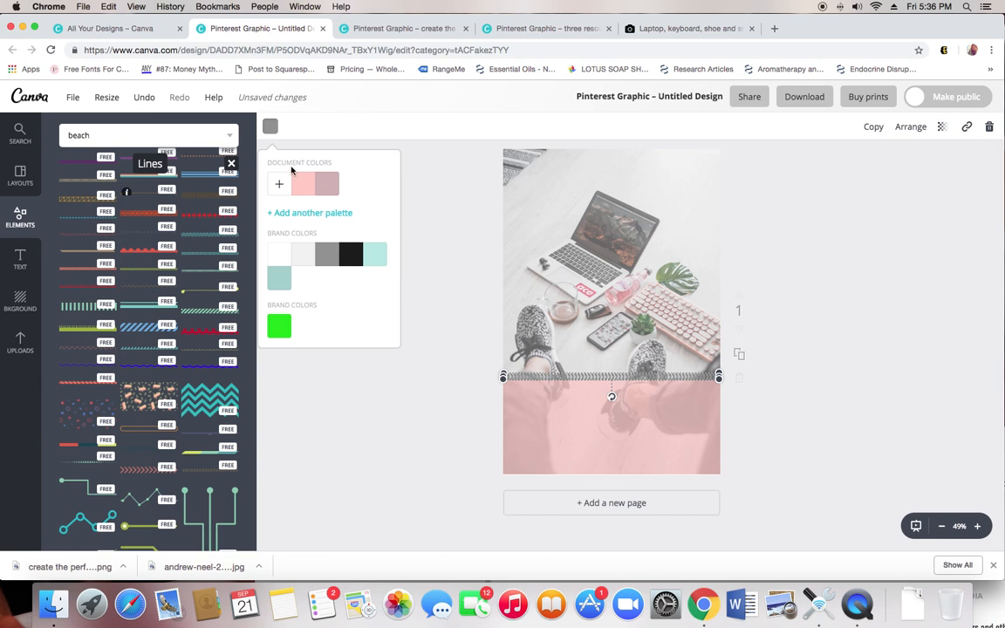
{"action": "left_click", "coordinate": [423, 200]}
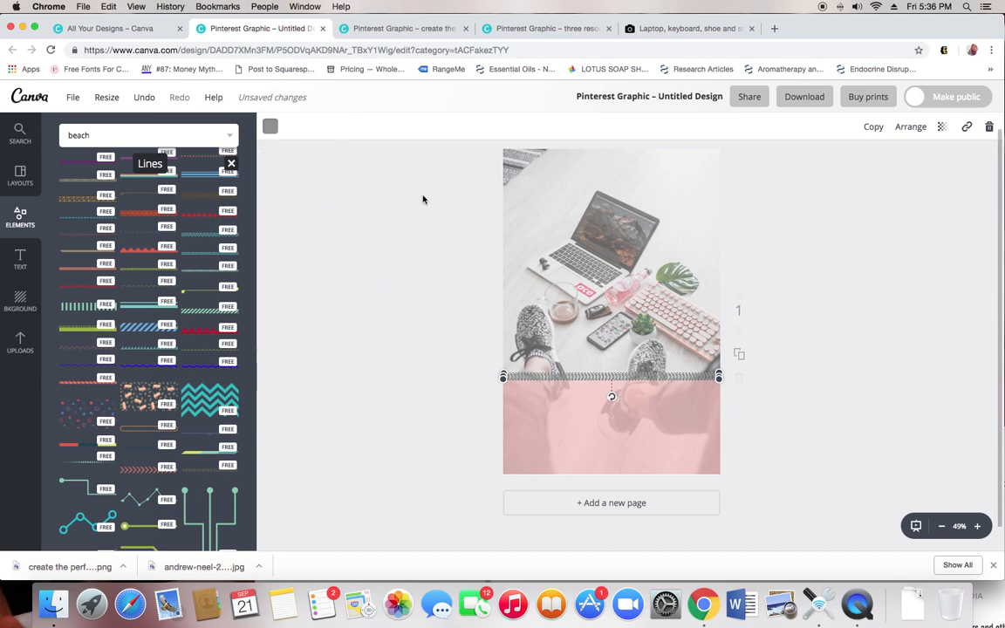
{"action": "left_click", "coordinate": [786, 363]}
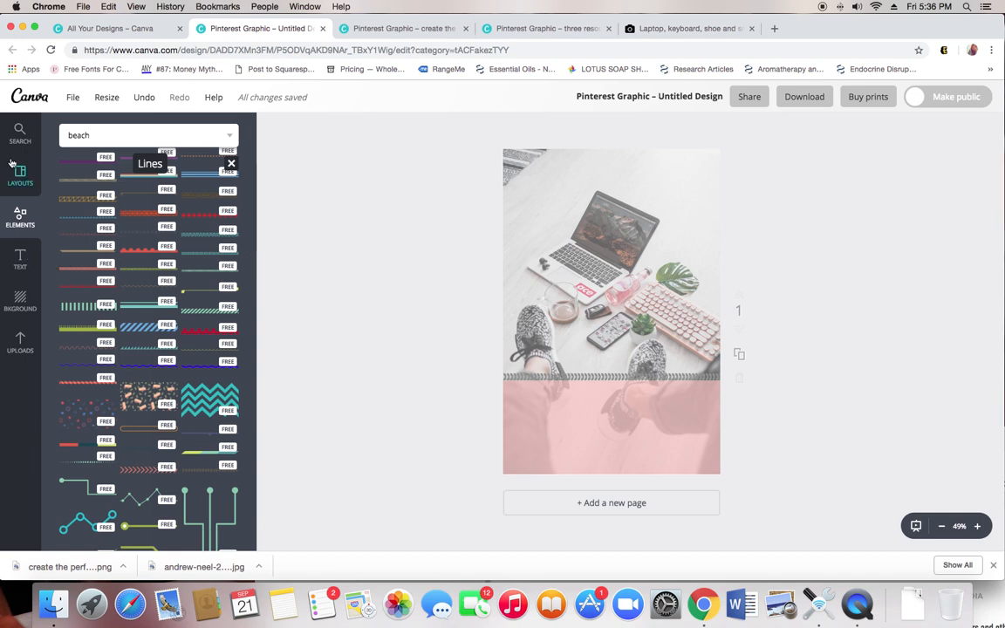
Browse the ready-made text combinations, try the award certificate one on the page and delete it.
{"action": "left_click", "coordinate": [17, 260]}
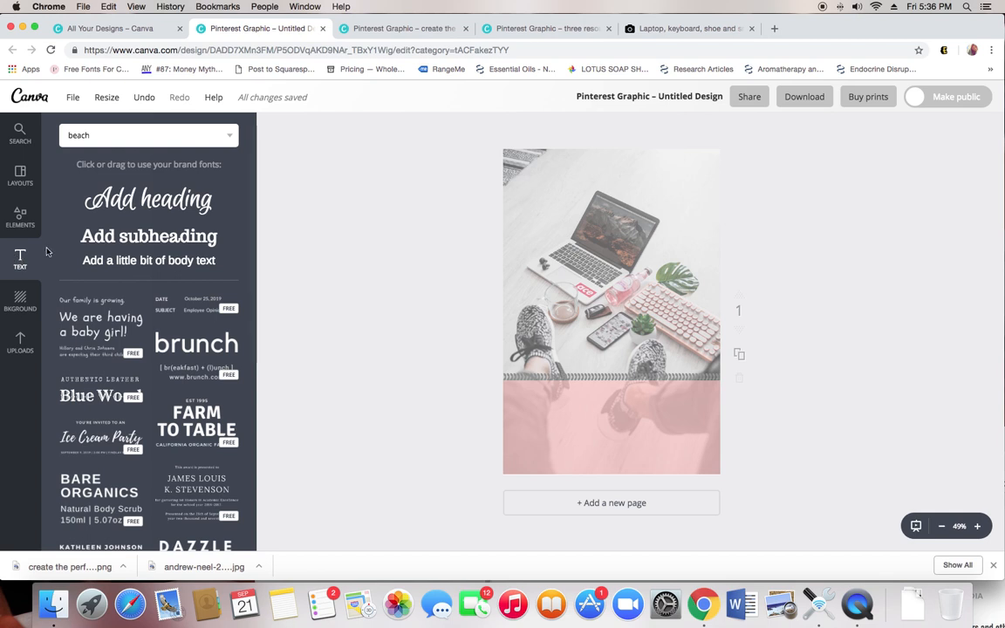
{"action": "scroll", "coordinate": [141, 324], "scroll_direction": "down", "scroll_amount": 2}
{"action": "scroll", "coordinate": [142, 325], "scroll_direction": "down", "scroll_amount": 3}
{"action": "scroll", "coordinate": [140, 323], "scroll_direction": "down", "scroll_amount": 3}
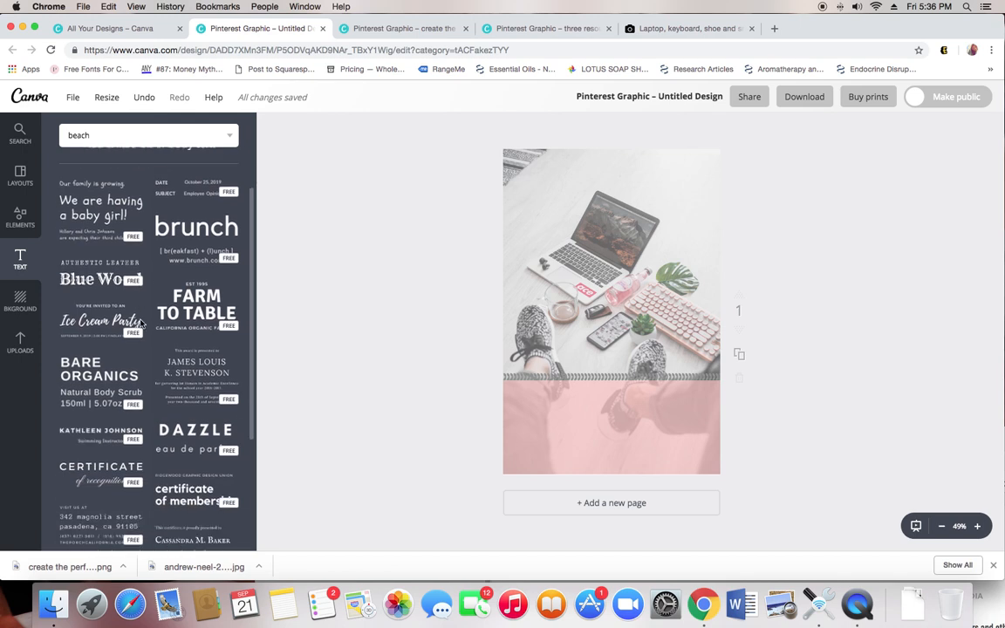
{"action": "scroll", "coordinate": [141, 324], "scroll_direction": "down", "scroll_amount": 1}
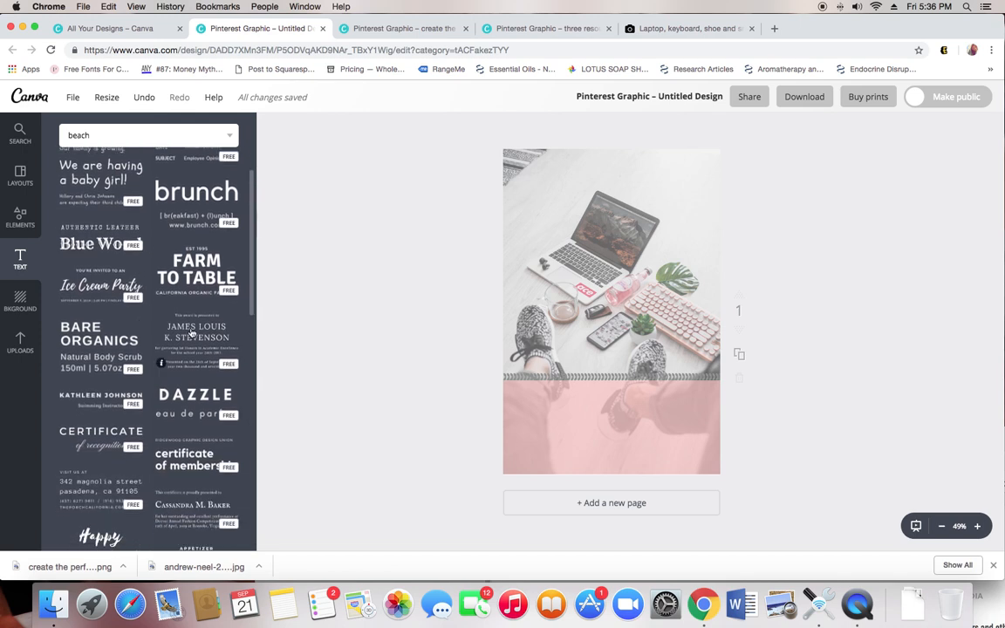
{"action": "left_click", "coordinate": [192, 332]}
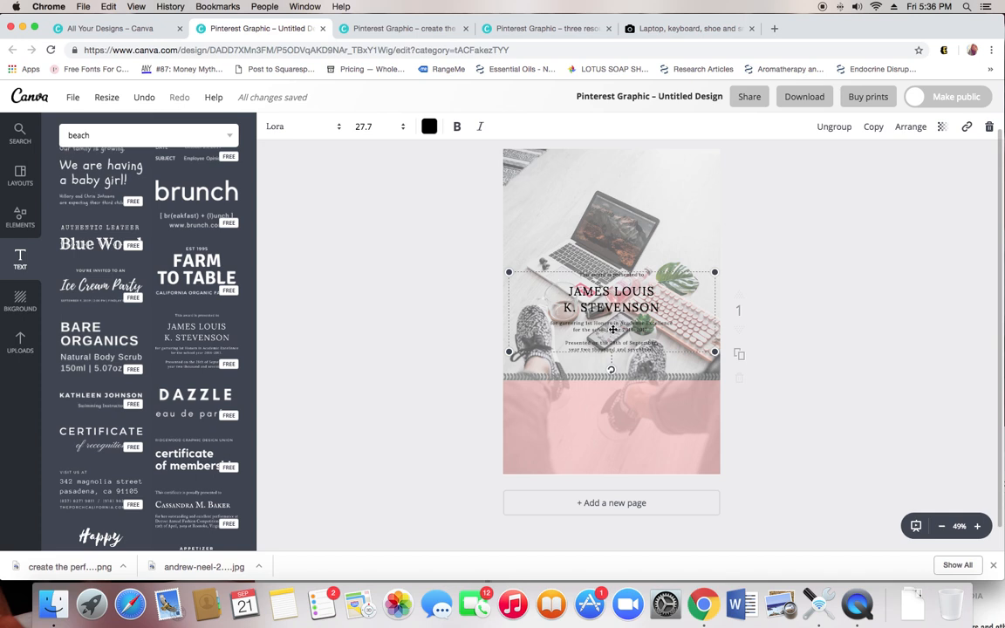
{"action": "key", "text": "Delete"}
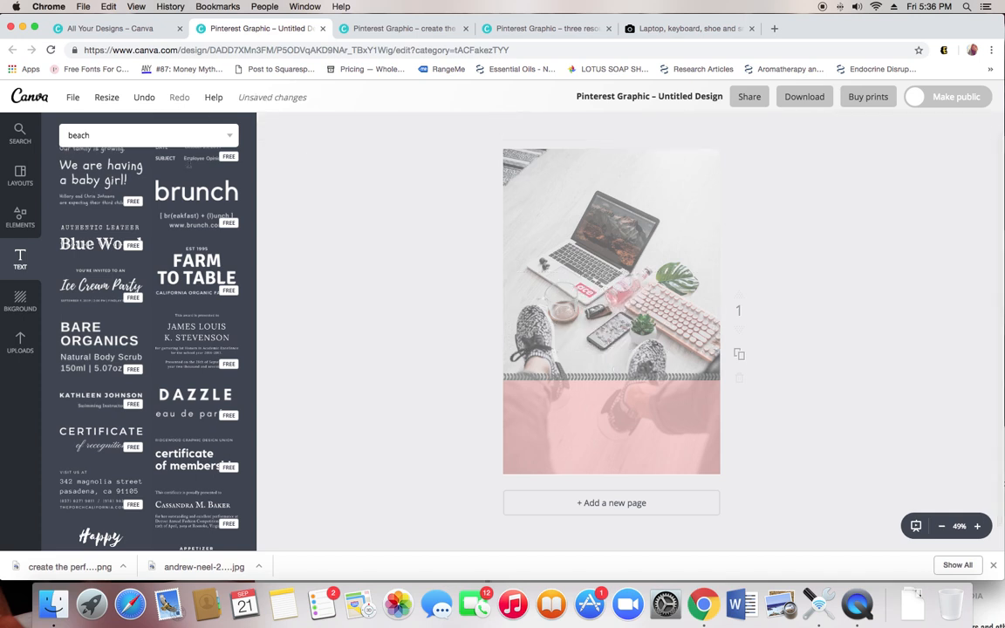
Add a brand-font heading and place it centered near the top of the pink band.
{"action": "scroll", "coordinate": [199, 216], "scroll_direction": "up", "scroll_amount": 3}
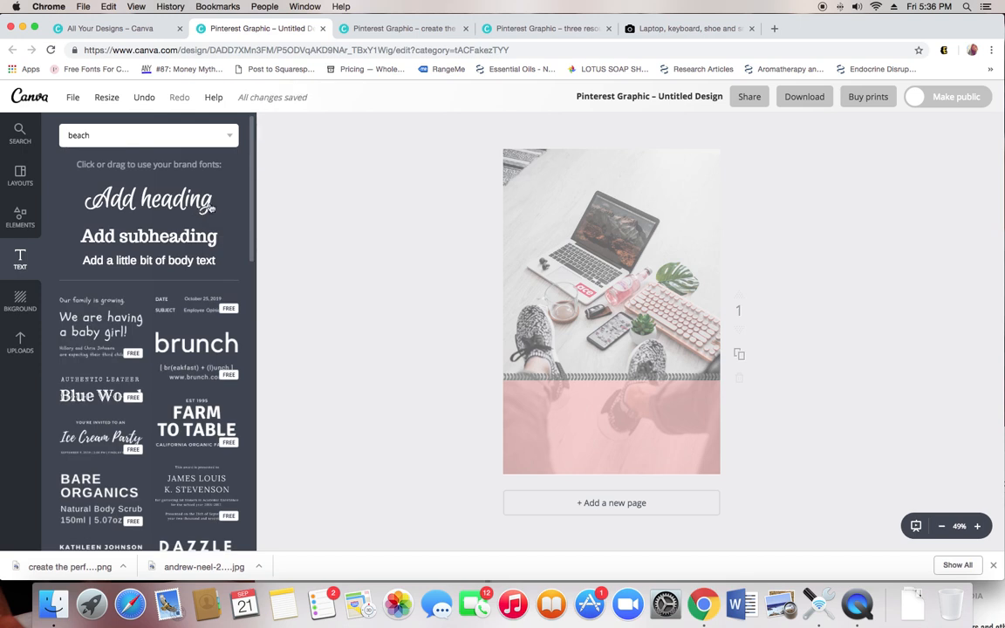
{"action": "left_click", "coordinate": [183, 202]}
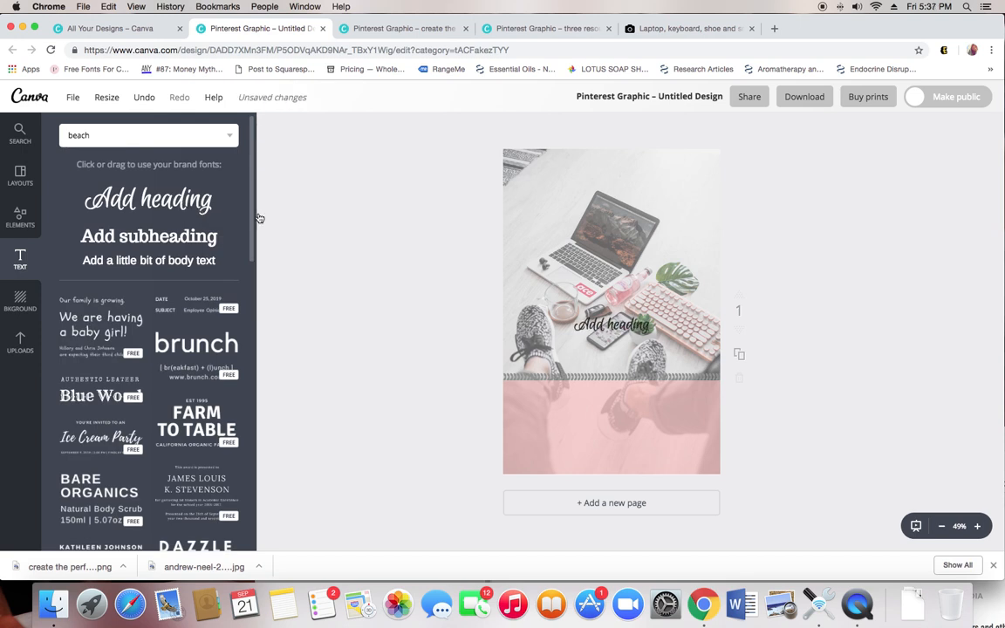
{"action": "left_click", "coordinate": [615, 325]}
{"action": "left_click", "coordinate": [613, 325]}
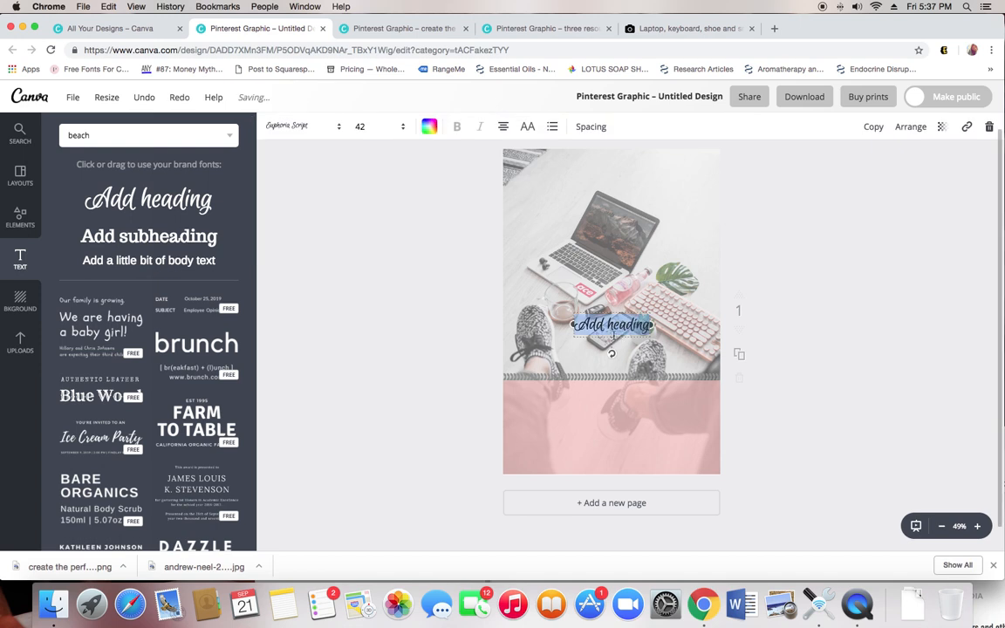
{"action": "left_click_drag", "start_coordinate": [613, 352], "coordinate": [610, 411]}
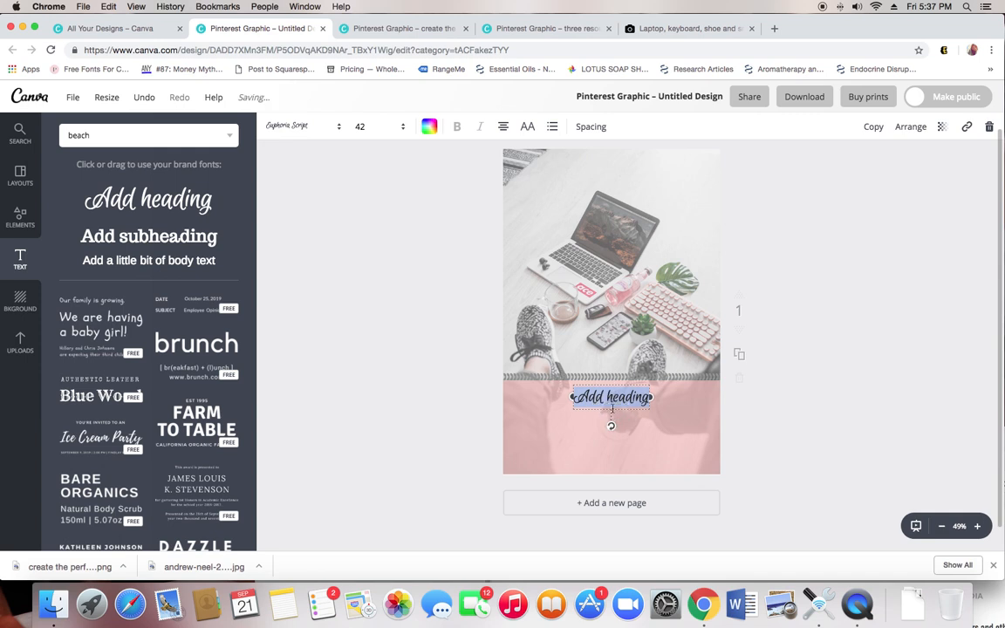
Replace the heading's placeholder text with "three resources".
{"action": "key", "text": "super+v"}
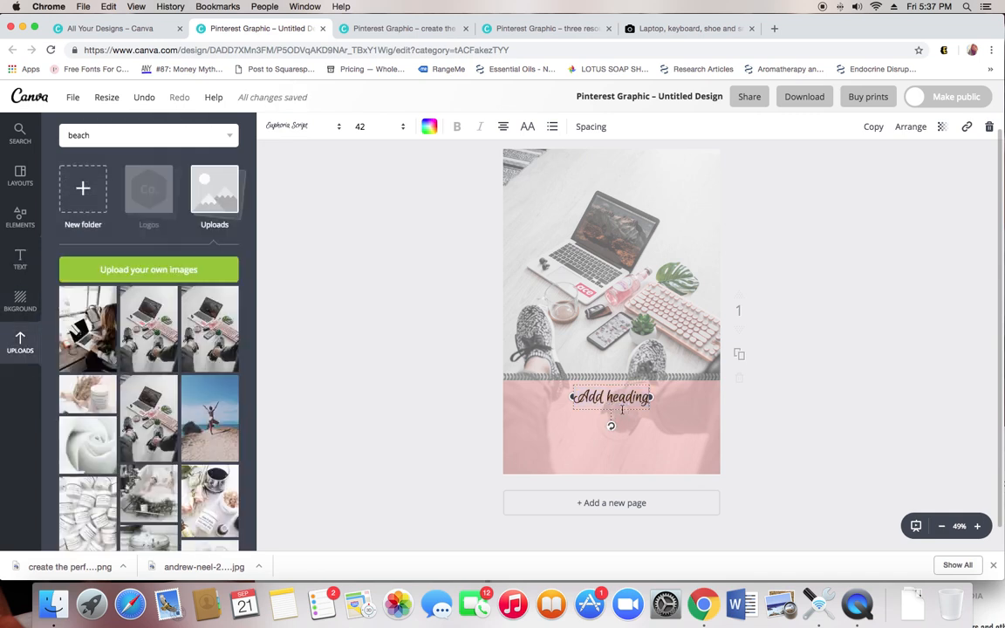
{"action": "double_click", "coordinate": [620, 401]}
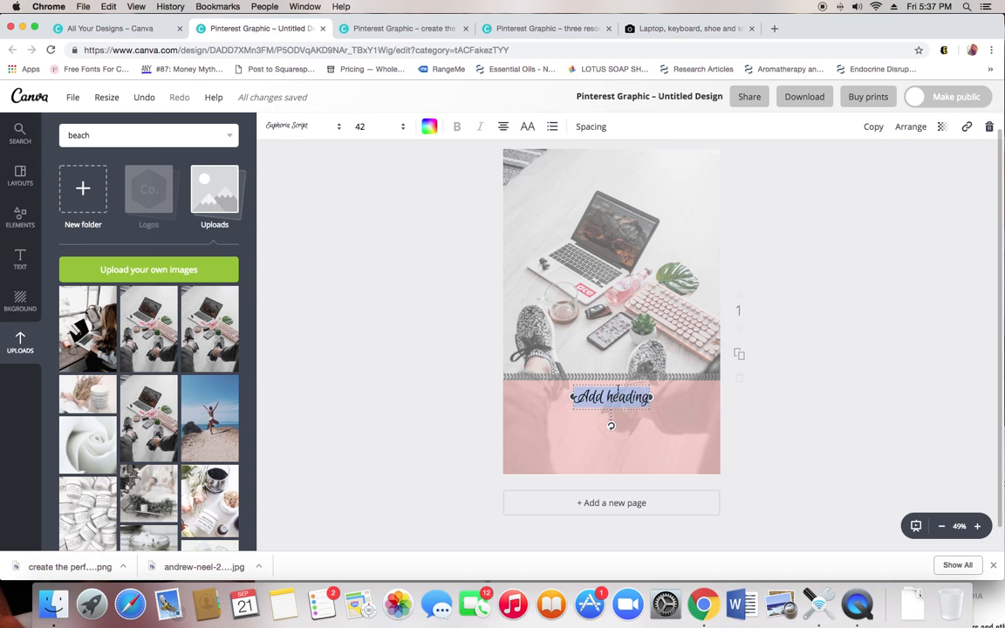
{"action": "key", "text": "BackSpace"}
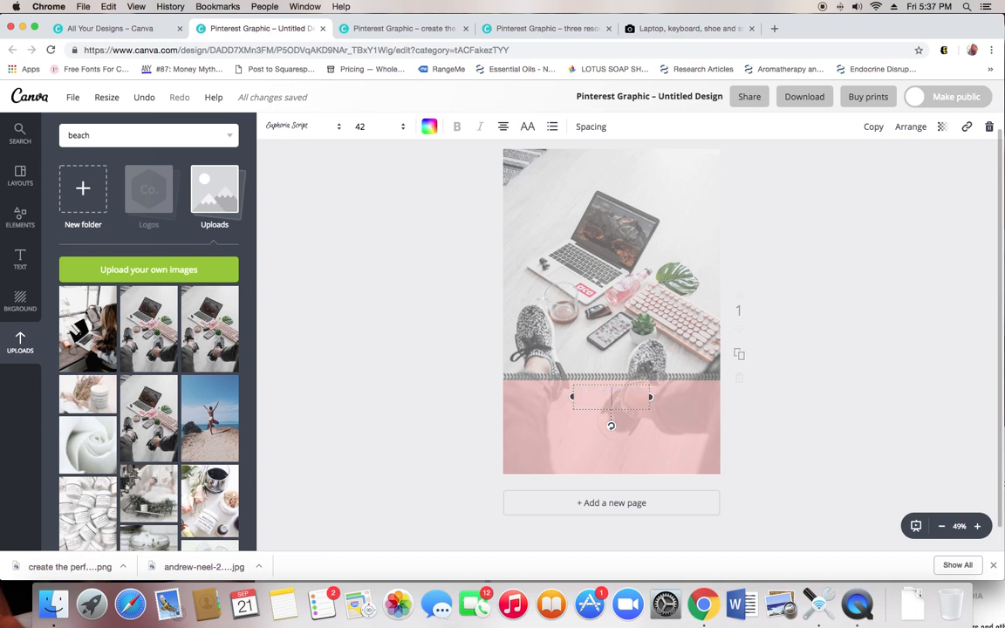
{"action": "type", "text": "three resources"}
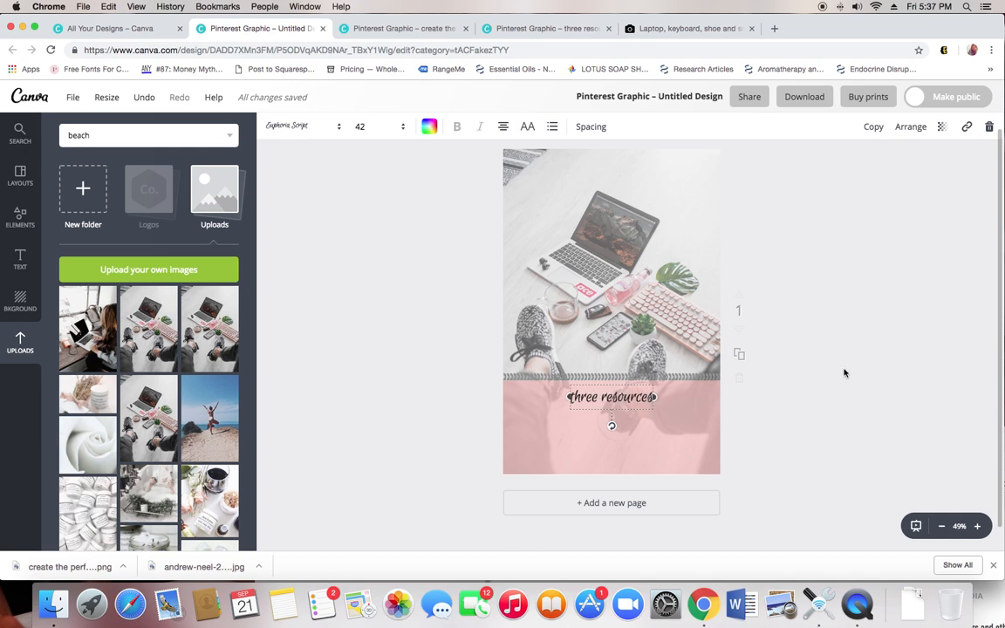
{"action": "left_click", "coordinate": [911, 359]}
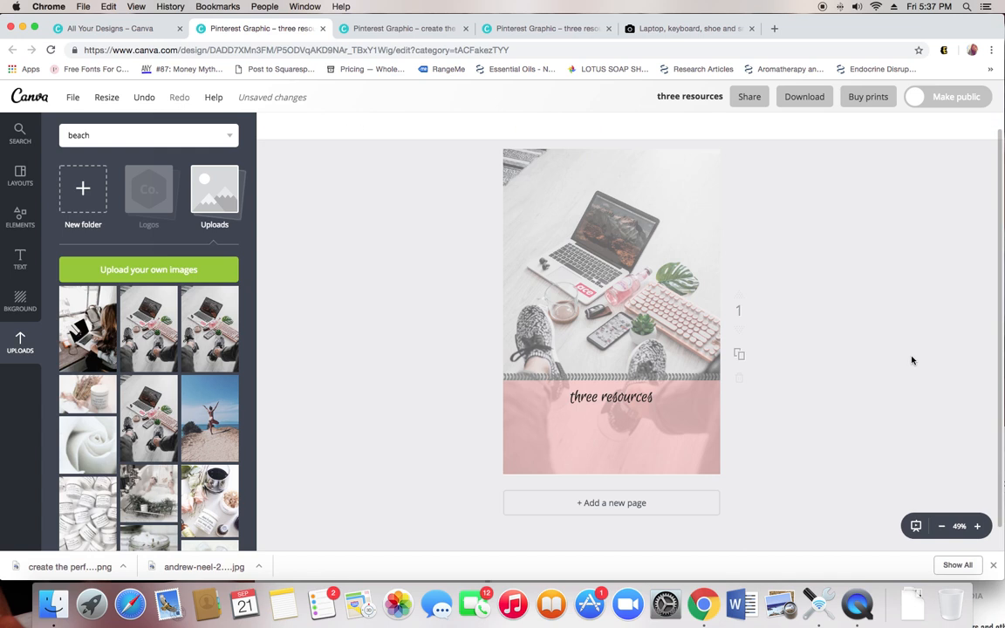
Add a brand-font subheading and place it centered below the "three resources" heading.
{"action": "left_click", "coordinate": [21, 267]}
{"action": "left_click_drag", "start_coordinate": [149, 237], "coordinate": [610, 350]}
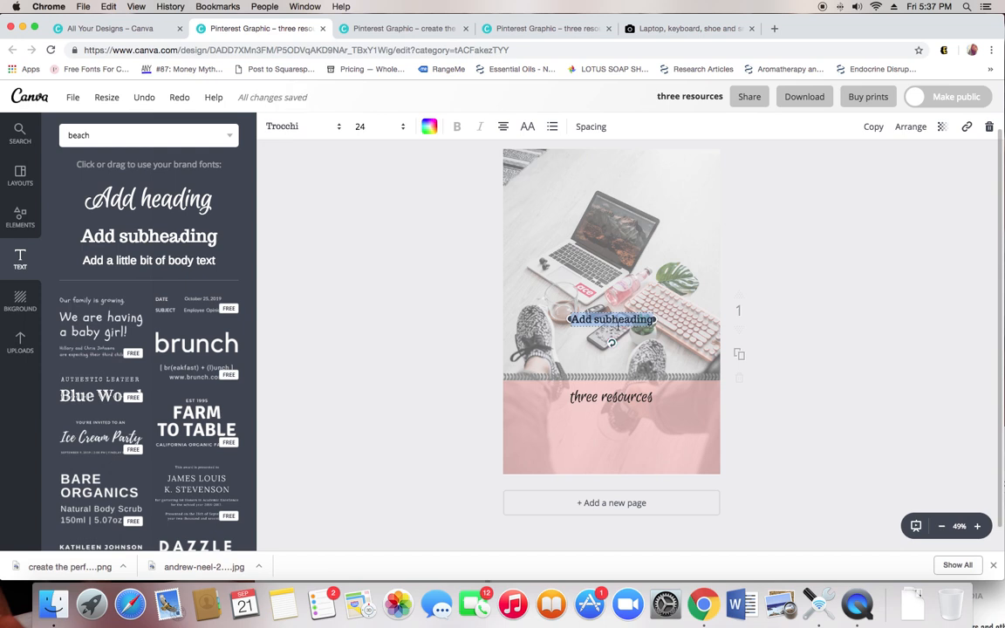
{"action": "left_click_drag", "start_coordinate": [616, 327], "coordinate": [613, 432]}
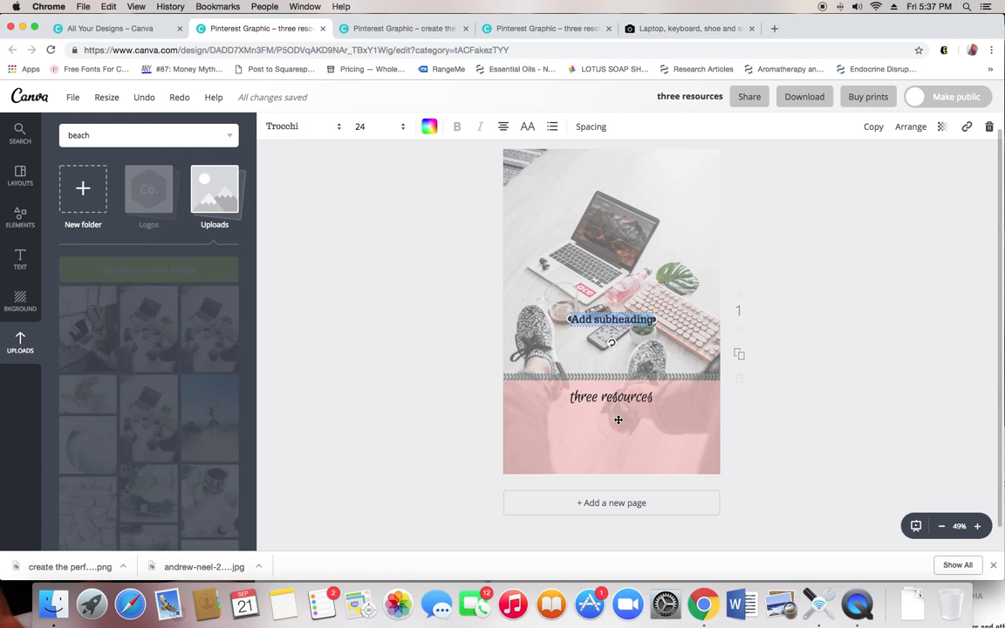
{"action": "left_click_drag", "start_coordinate": [615, 330], "coordinate": [615, 431]}
Replace the subheading's placeholder text with "every beginning blogger needs".
{"action": "double_click", "coordinate": [602, 421]}
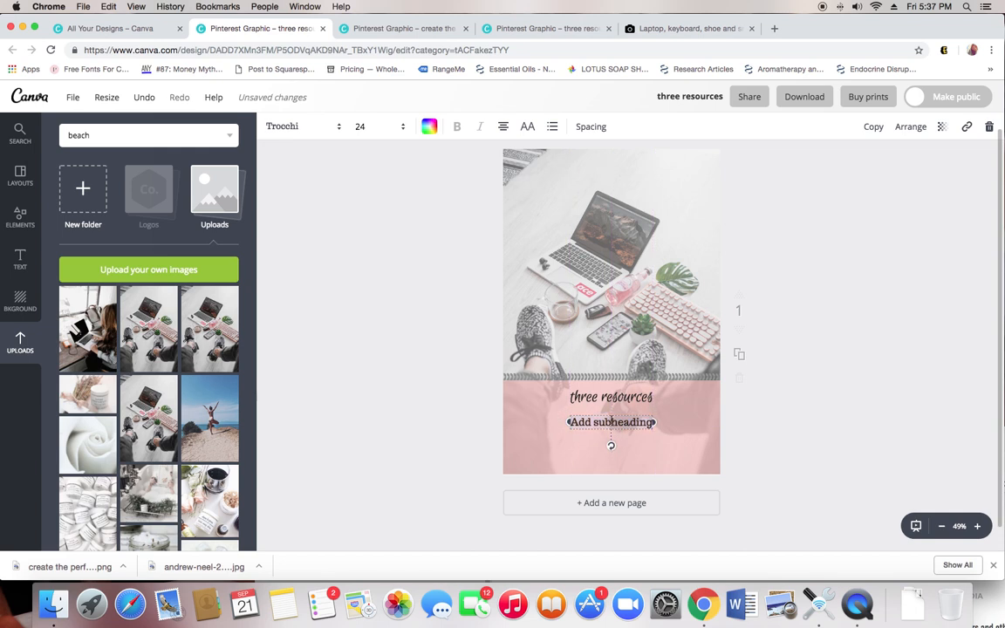
{"action": "key", "text": "super+a"}
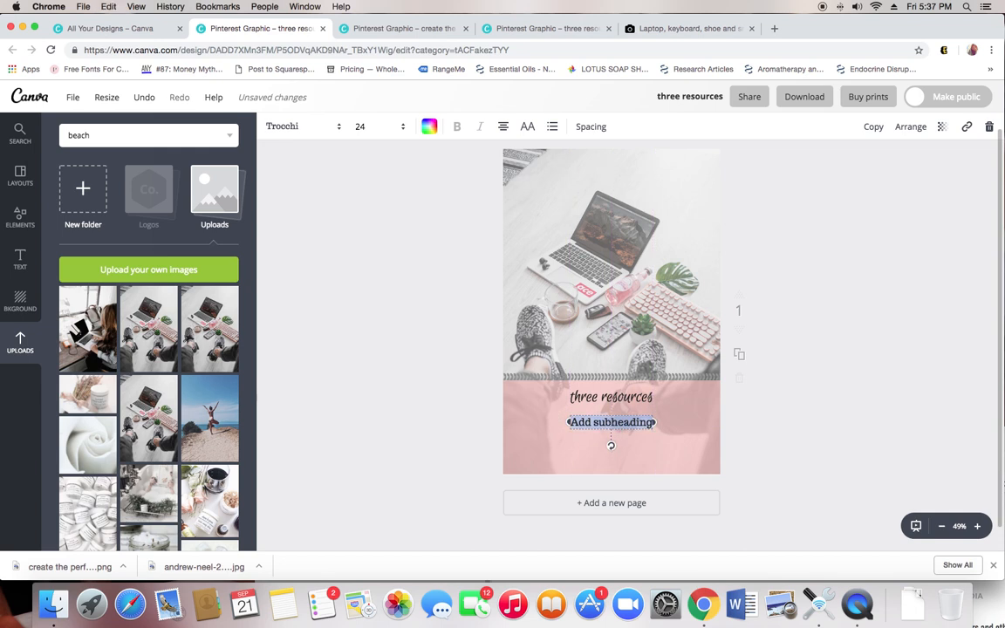
{"action": "type", "text": "every beginning blogger needs"}
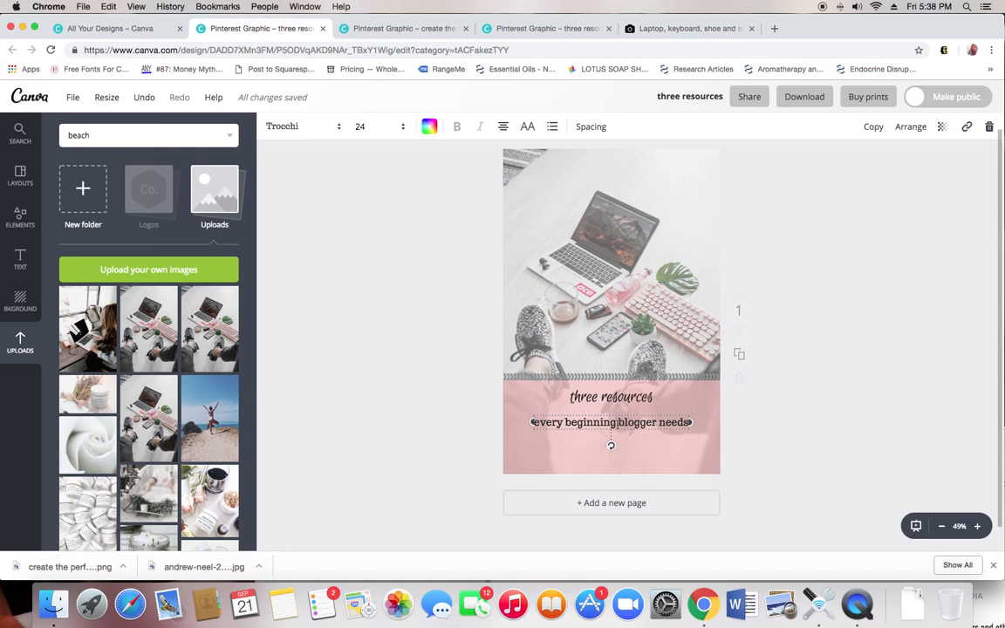
{"action": "left_click", "coordinate": [778, 174]}
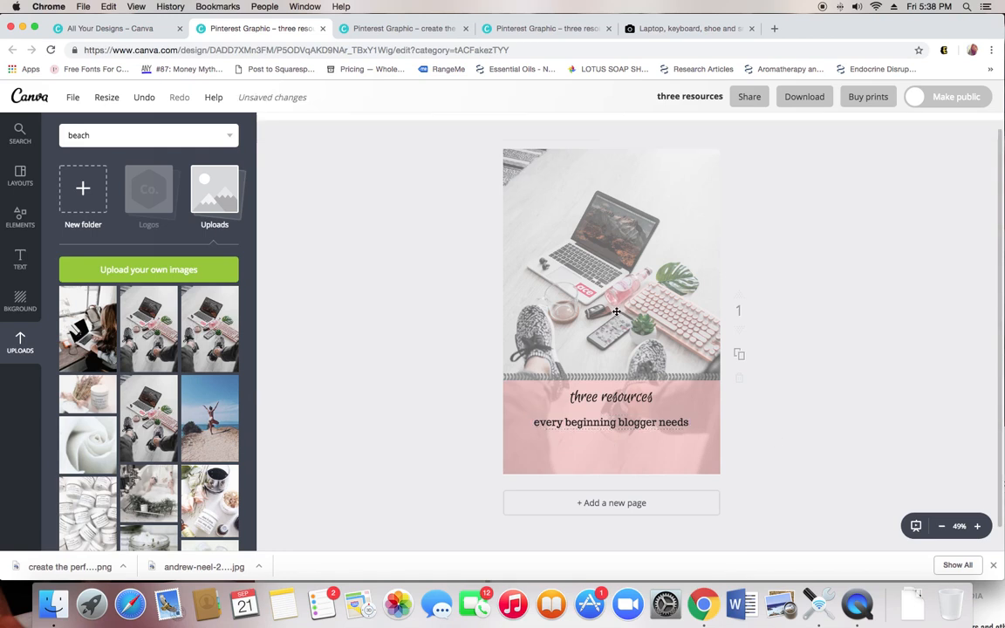
Change the font of the "three resources" heading to the thin, flowing handwritten script listed just above Hiten Light among the uploaded fonts.
{"action": "left_click", "coordinate": [624, 394]}
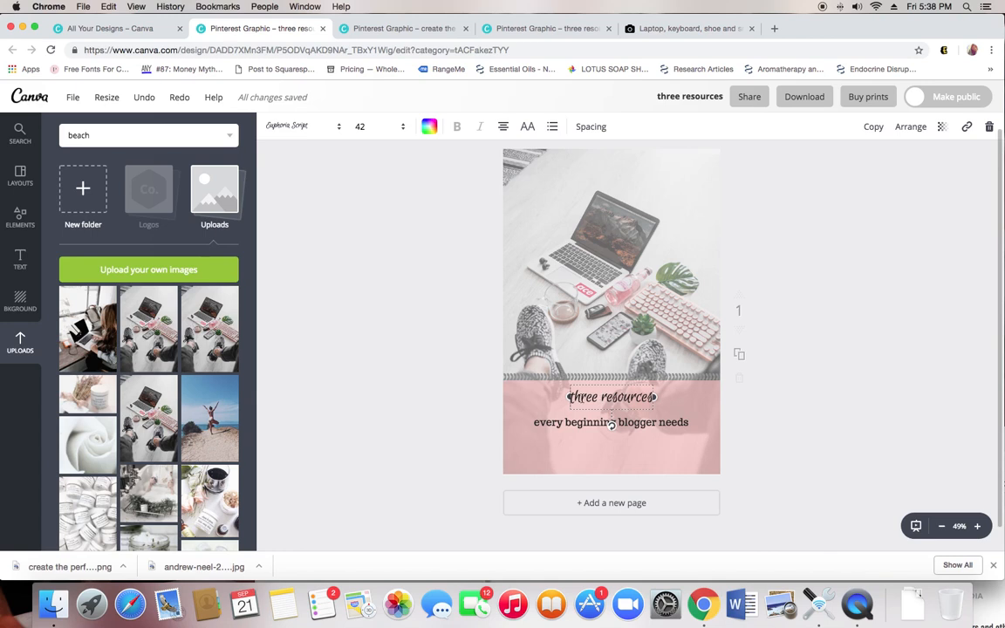
{"action": "left_click_drag", "start_coordinate": [571, 397], "coordinate": [655, 397]}
{"action": "left_click", "coordinate": [541, 425]}
{"action": "triple_click", "coordinate": [597, 397]}
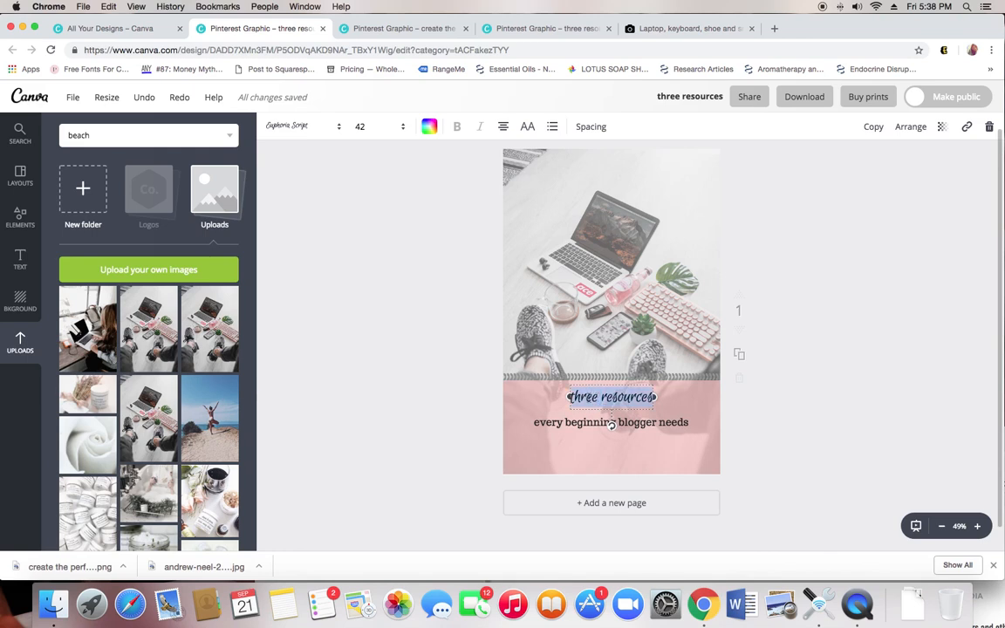
{"action": "left_click", "coordinate": [307, 128]}
{"action": "scroll", "coordinate": [434, 248], "scroll_direction": "down", "scroll_amount": 10}
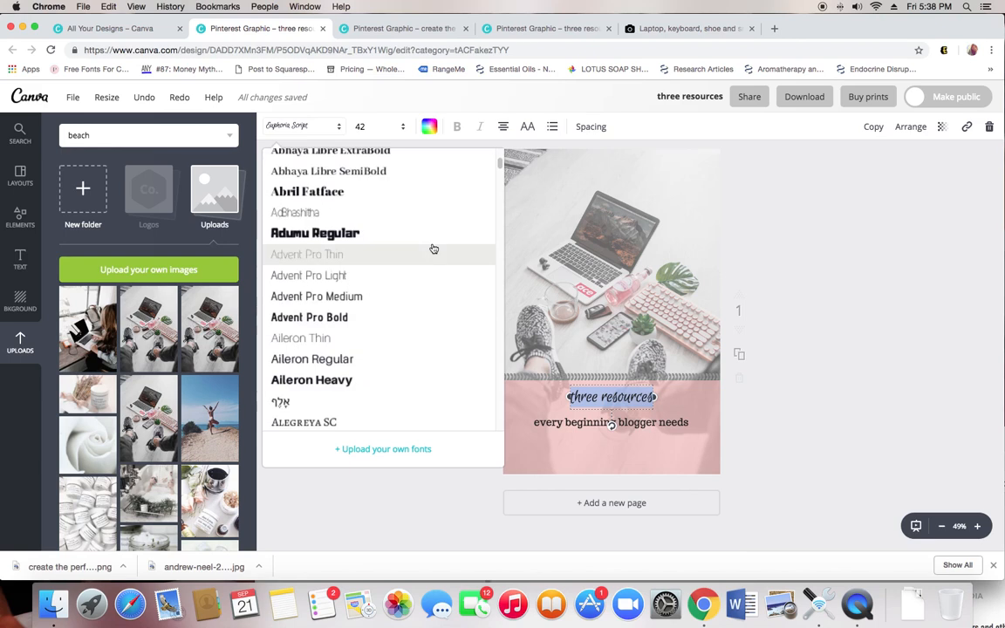
{"action": "scroll", "coordinate": [433, 249], "scroll_direction": "down", "scroll_amount": 10}
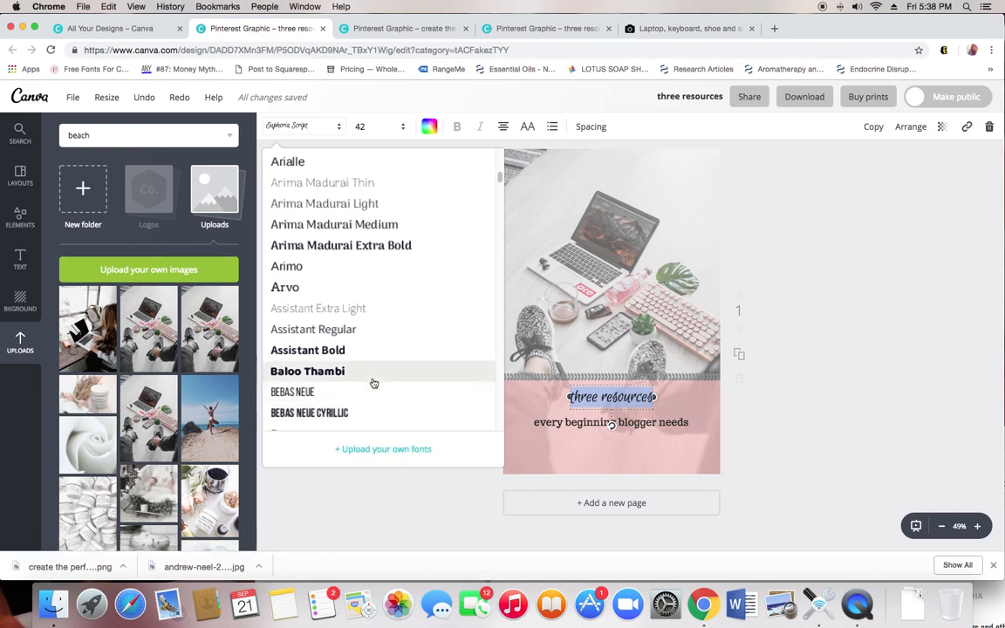
{"action": "scroll", "coordinate": [373, 384], "scroll_direction": "down", "scroll_amount": 1}
{"action": "scroll", "coordinate": [373, 384], "scroll_direction": "down", "scroll_amount": 10}
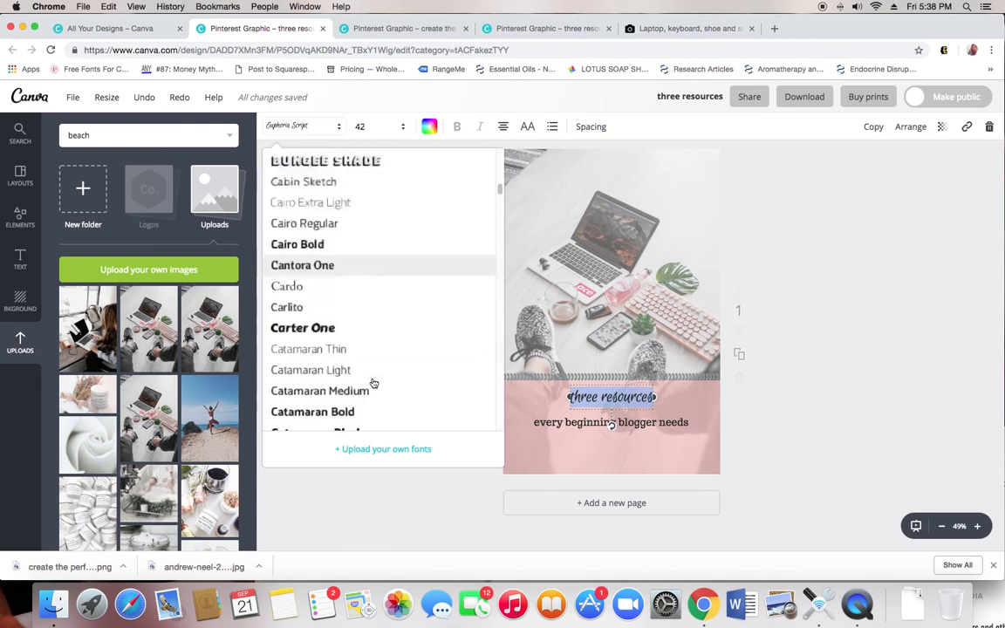
{"action": "scroll", "coordinate": [373, 382], "scroll_direction": "down", "scroll_amount": 15}
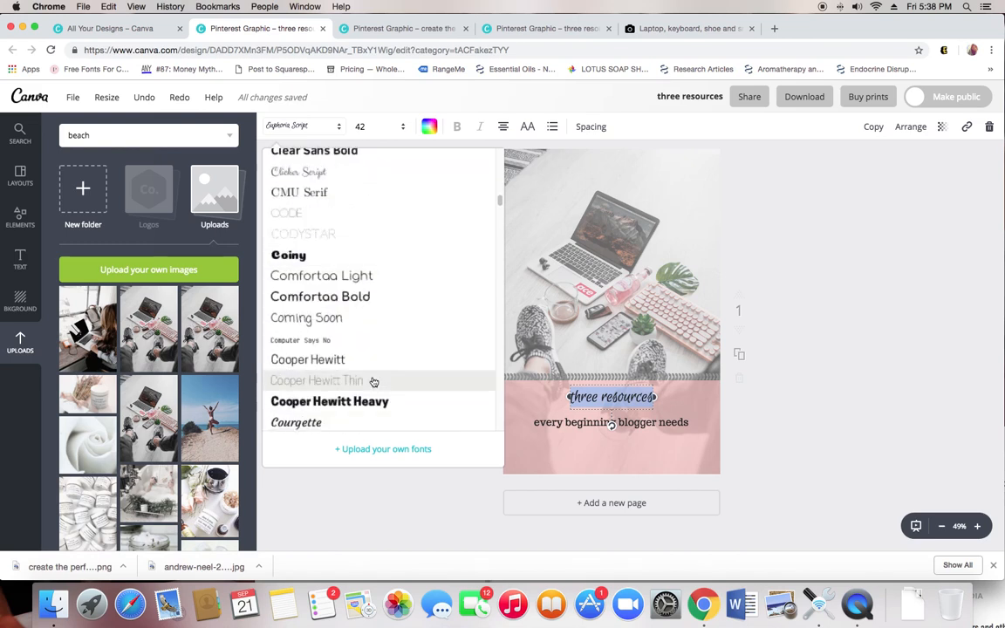
{"action": "scroll", "coordinate": [373, 382], "scroll_direction": "down", "scroll_amount": 5}
{"action": "scroll", "coordinate": [374, 382], "scroll_direction": "up", "scroll_amount": 20}
{"action": "scroll", "coordinate": [373, 382], "scroll_direction": "up", "scroll_amount": 10}
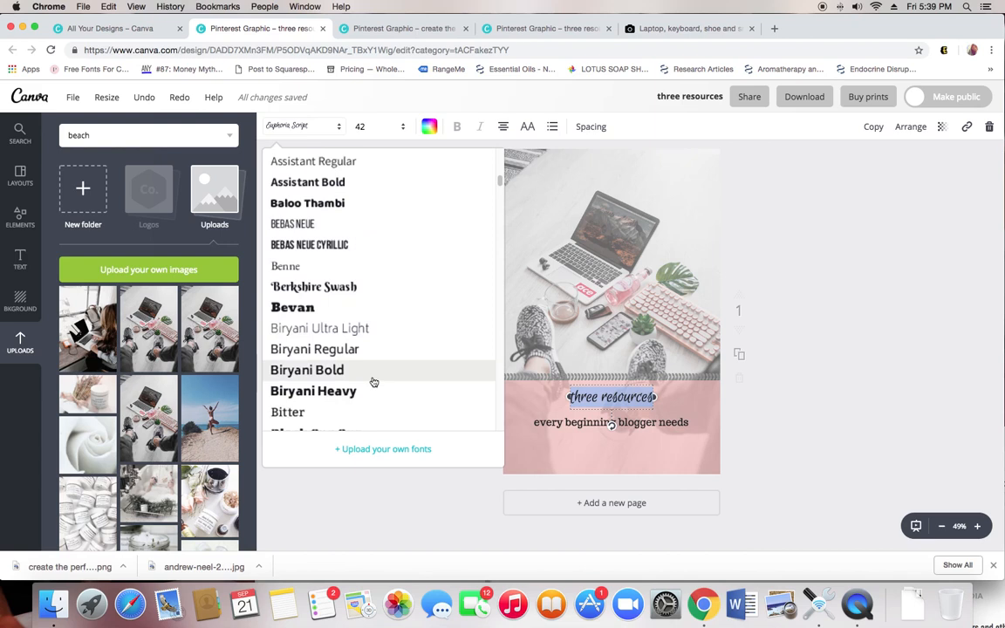
{"action": "scroll", "coordinate": [373, 381], "scroll_direction": "up", "scroll_amount": 5}
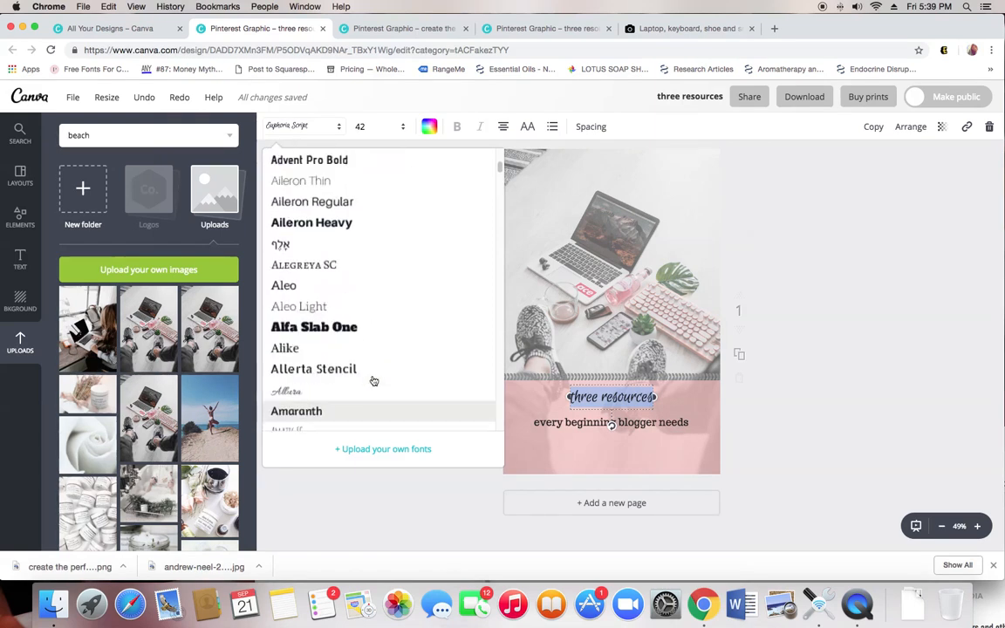
{"action": "scroll", "coordinate": [367, 373], "scroll_direction": "up", "scroll_amount": 10}
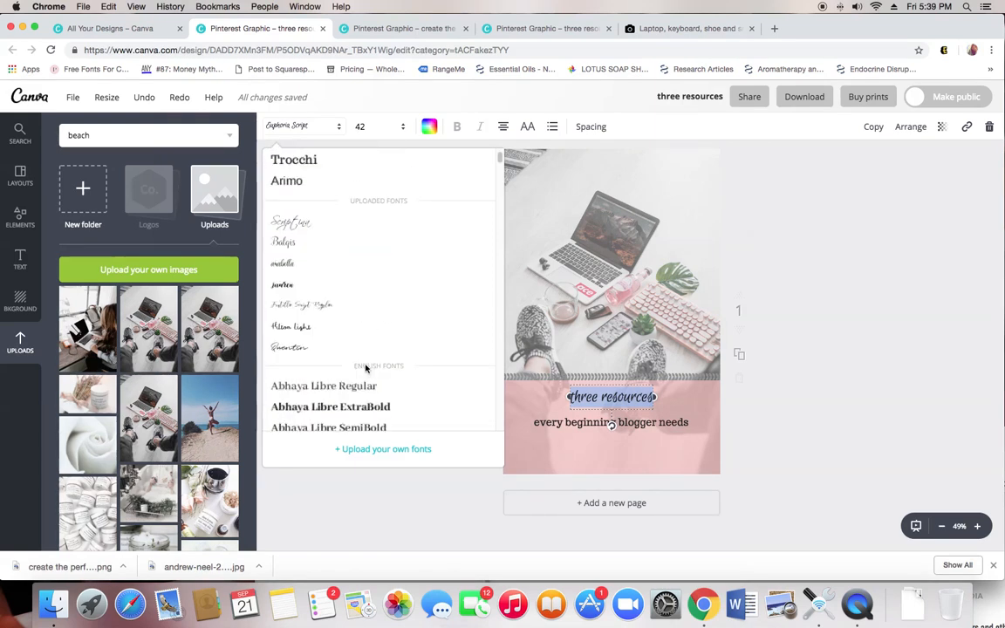
{"action": "left_click", "coordinate": [292, 307]}
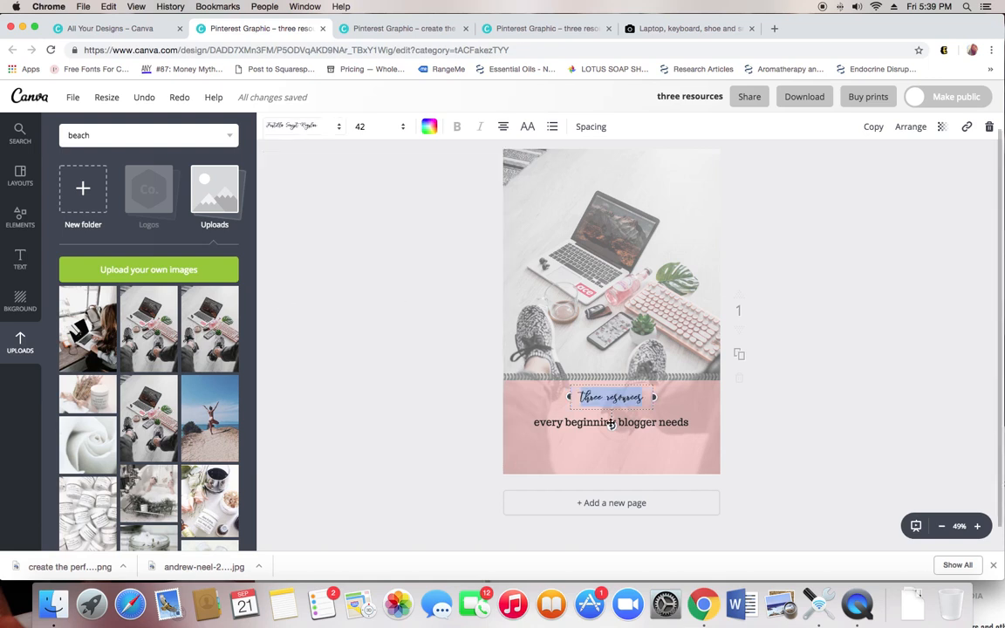
Enlarge the "three resources" heading to font size 80.
{"action": "left_click", "coordinate": [405, 128]}
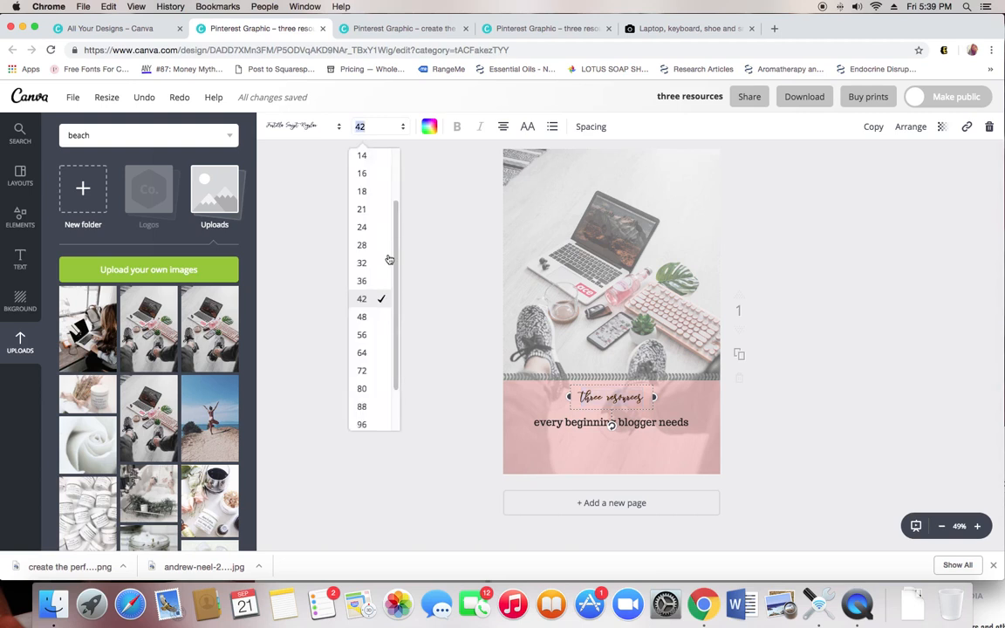
{"action": "left_click", "coordinate": [377, 372]}
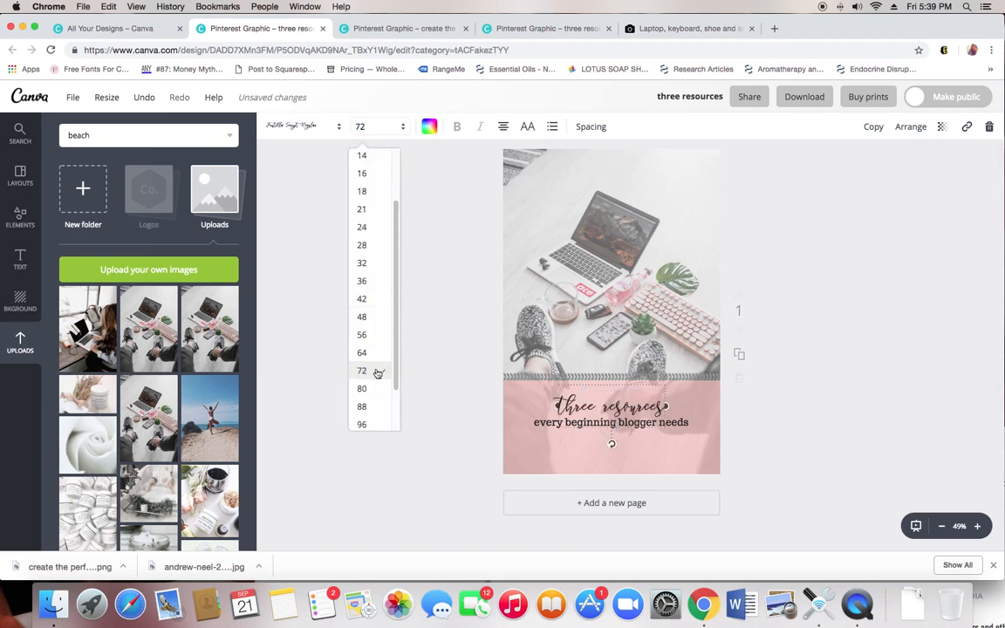
{"action": "left_click", "coordinate": [377, 128]}
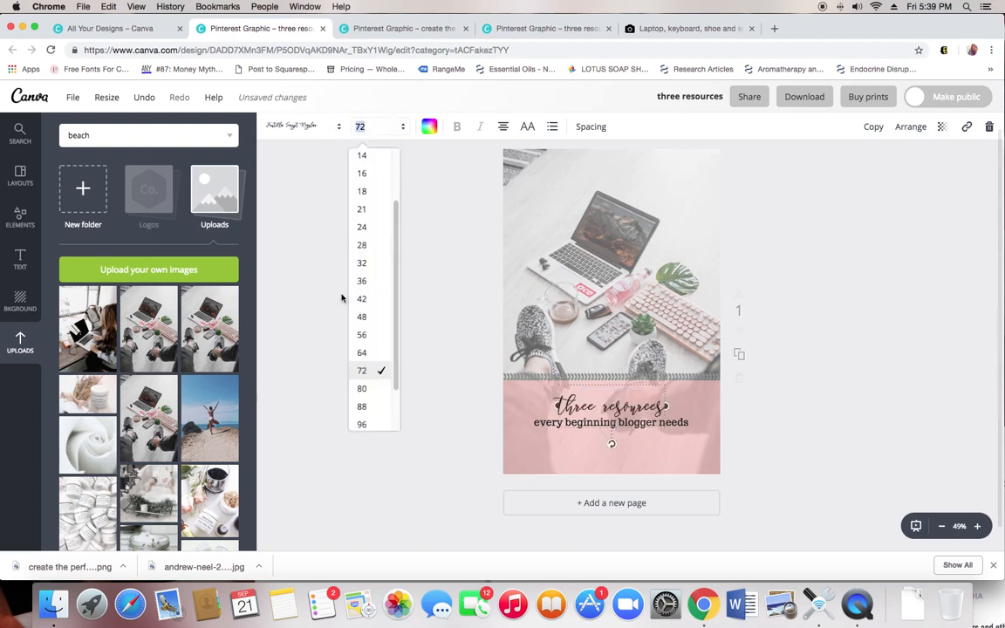
{"action": "left_click", "coordinate": [379, 392]}
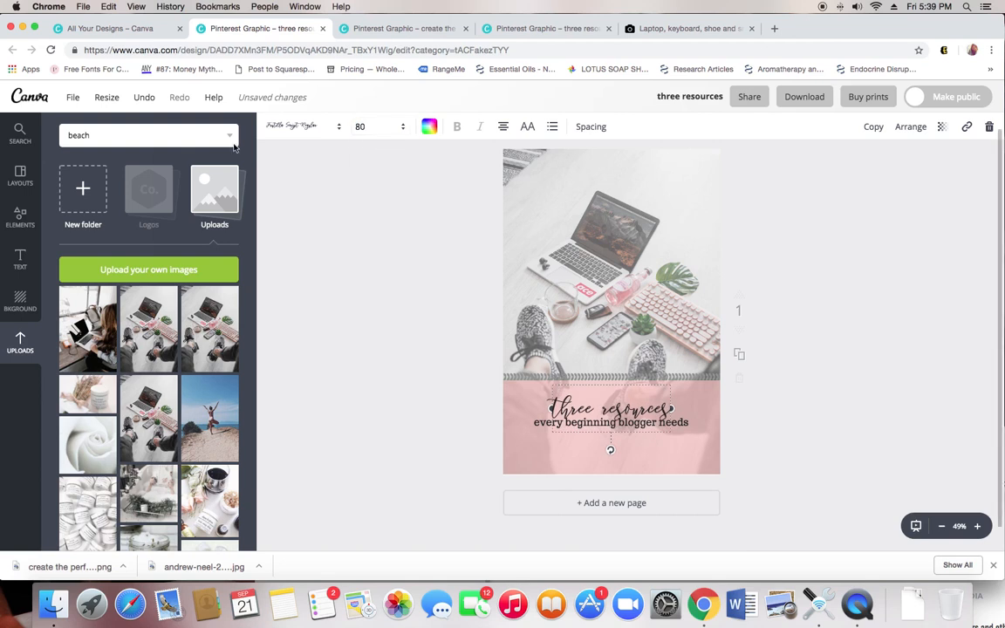
Move the "every beginning blogger needs" subheading slightly down, keeping it centered so it clears the enlarged heading.
{"action": "left_click", "coordinate": [683, 423]}
{"action": "left_click", "coordinate": [598, 424]}
{"action": "left_click_drag", "start_coordinate": [612, 432], "coordinate": [610, 444]}
Change the font of the "every beginning blogger needs" subheading to Sunday.
{"action": "triple_click", "coordinate": [604, 437]}
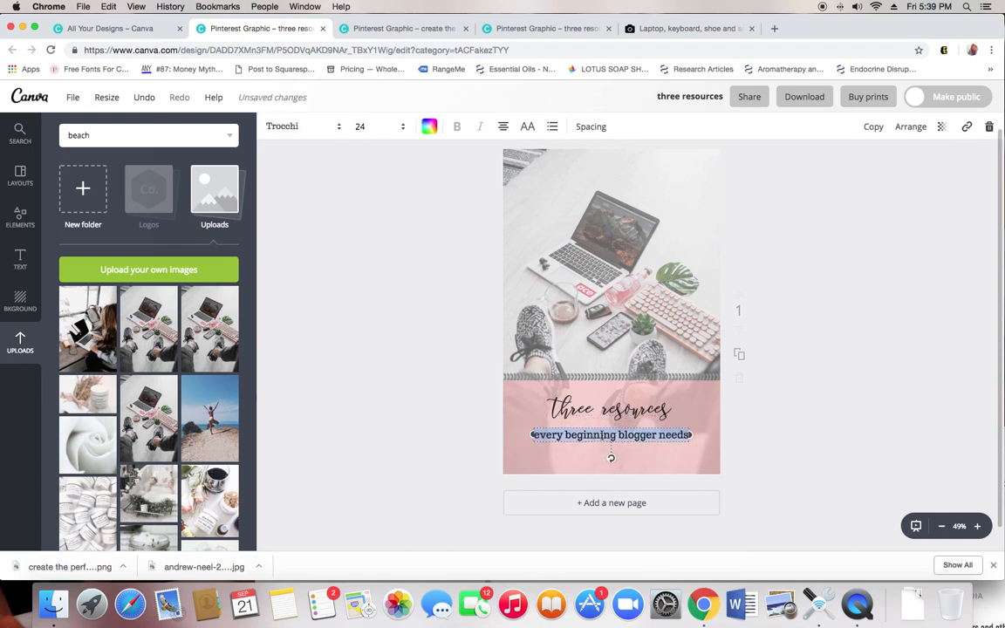
{"action": "left_click", "coordinate": [336, 129]}
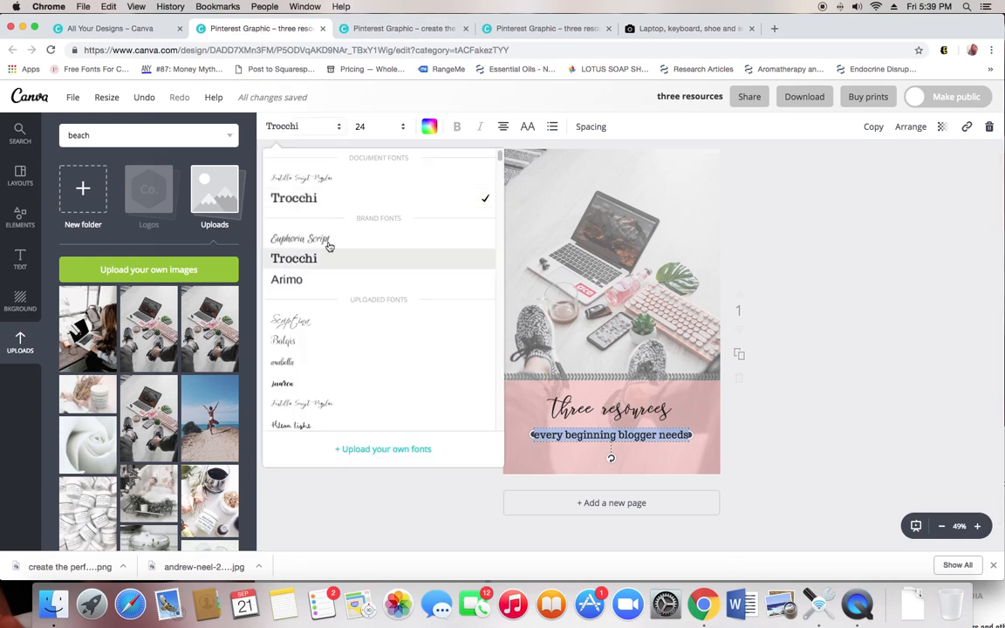
{"action": "scroll", "coordinate": [329, 244], "scroll_direction": "down", "scroll_amount": 15}
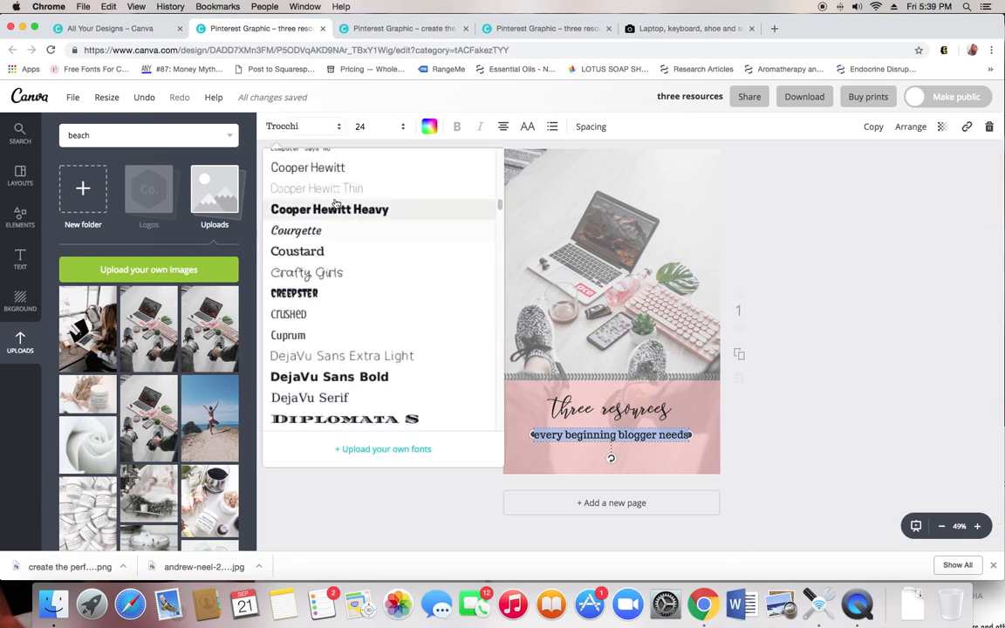
{"action": "scroll", "coordinate": [347, 279], "scroll_direction": "down", "scroll_amount": 5}
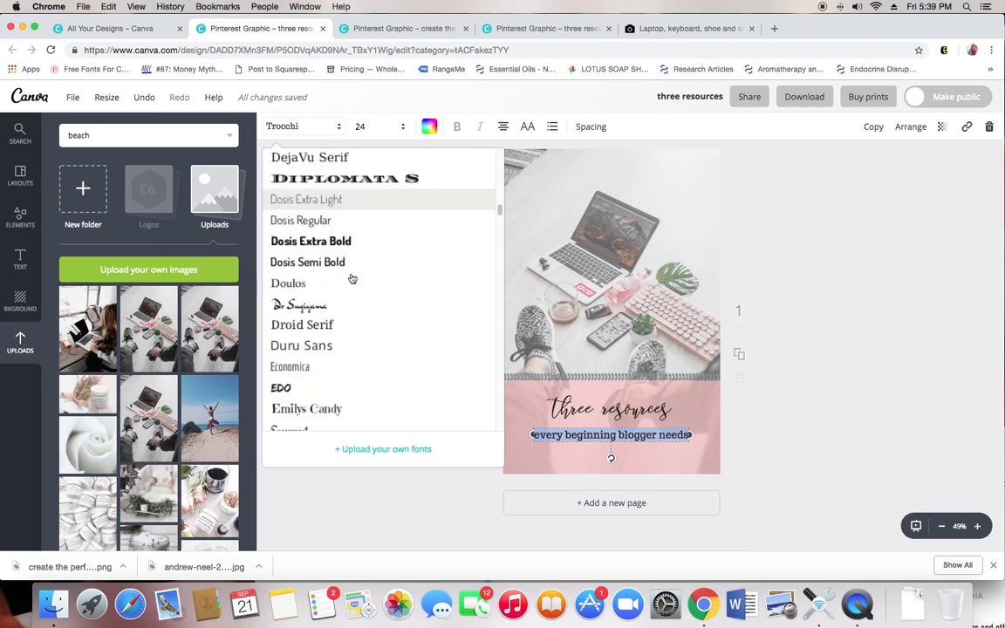
{"action": "scroll", "coordinate": [352, 277], "scroll_direction": "down", "scroll_amount": 10}
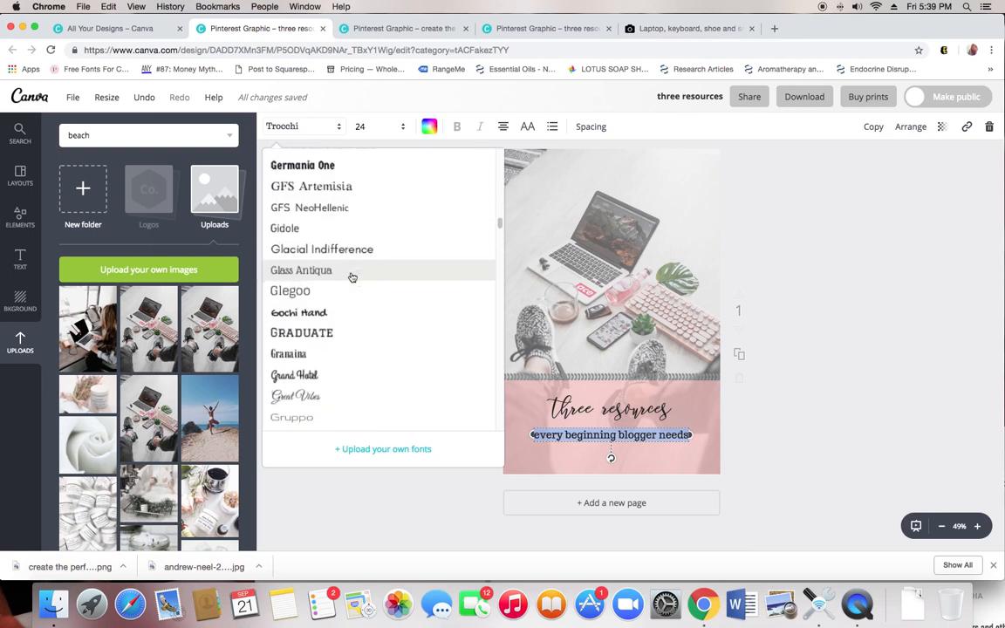
{"action": "scroll", "coordinate": [351, 278], "scroll_direction": "down", "scroll_amount": 8}
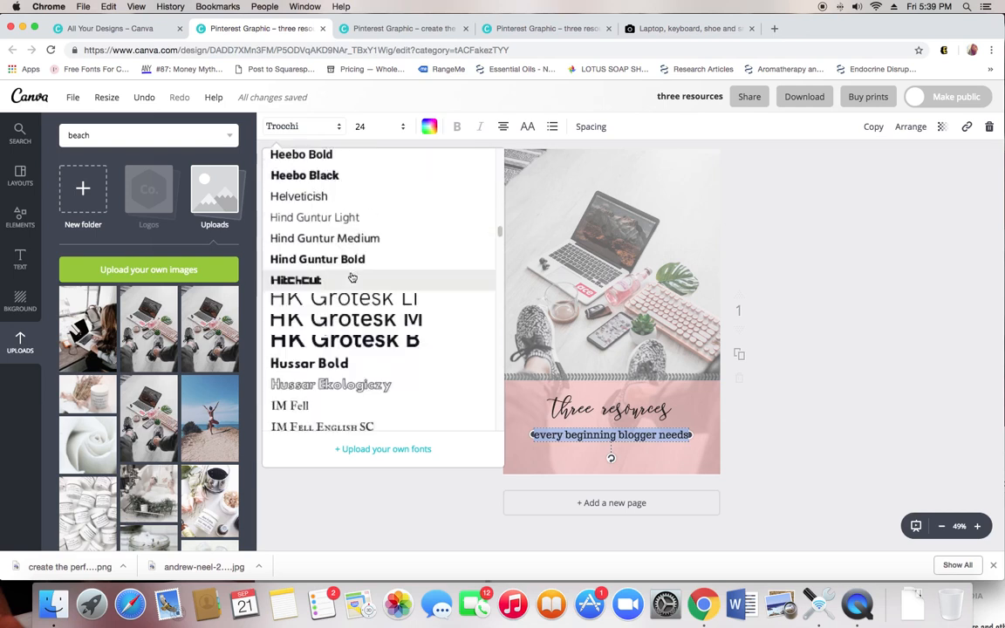
{"action": "scroll", "coordinate": [352, 277], "scroll_direction": "down", "scroll_amount": 6}
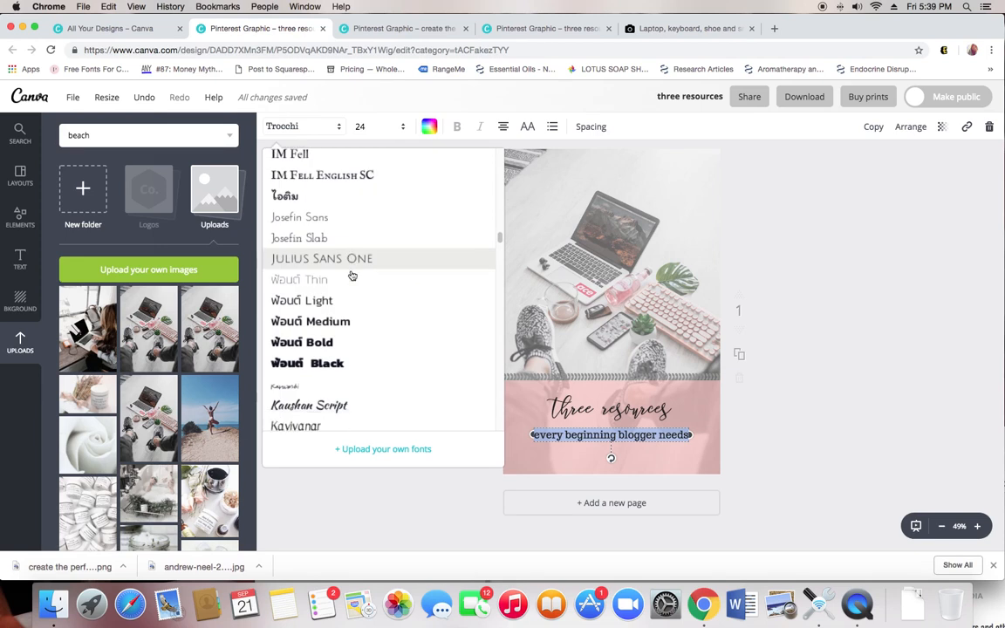
{"action": "scroll", "coordinate": [352, 277], "scroll_direction": "down", "scroll_amount": 2}
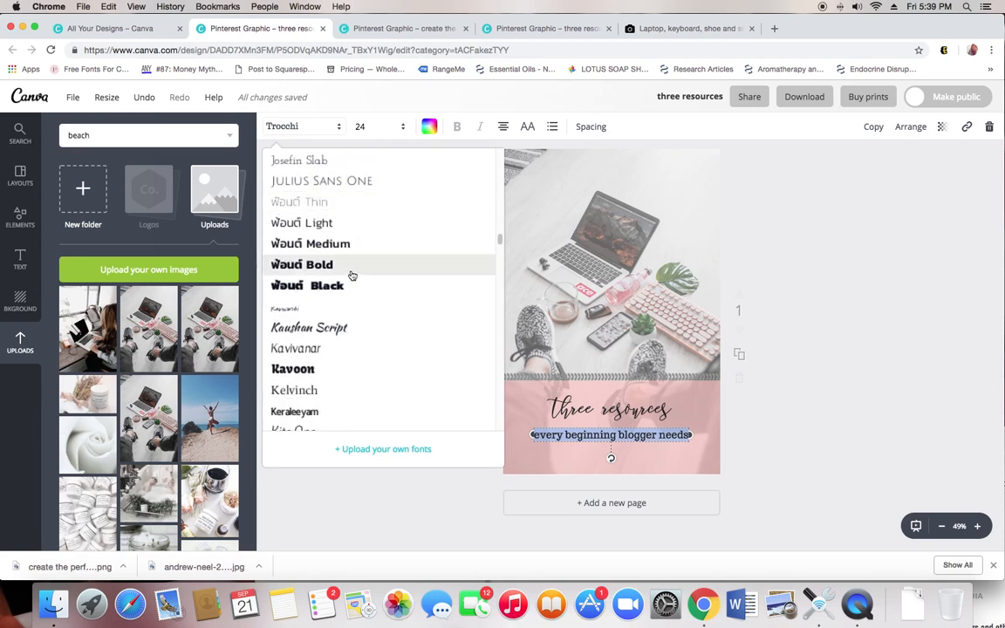
{"action": "scroll", "coordinate": [352, 277], "scroll_direction": "down", "scroll_amount": 5}
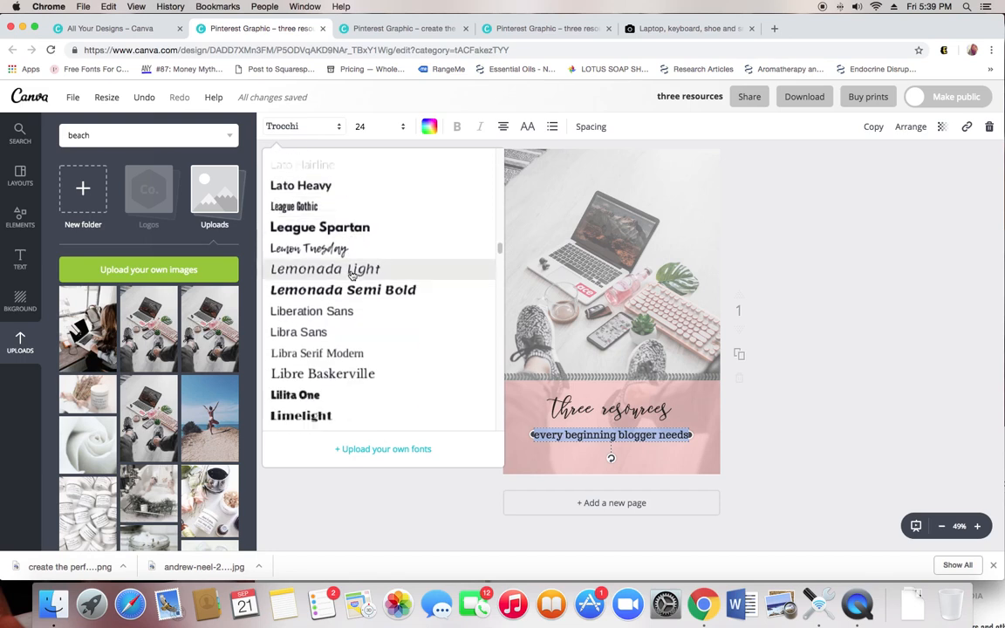
{"action": "scroll", "coordinate": [352, 276], "scroll_direction": "down", "scroll_amount": 10}
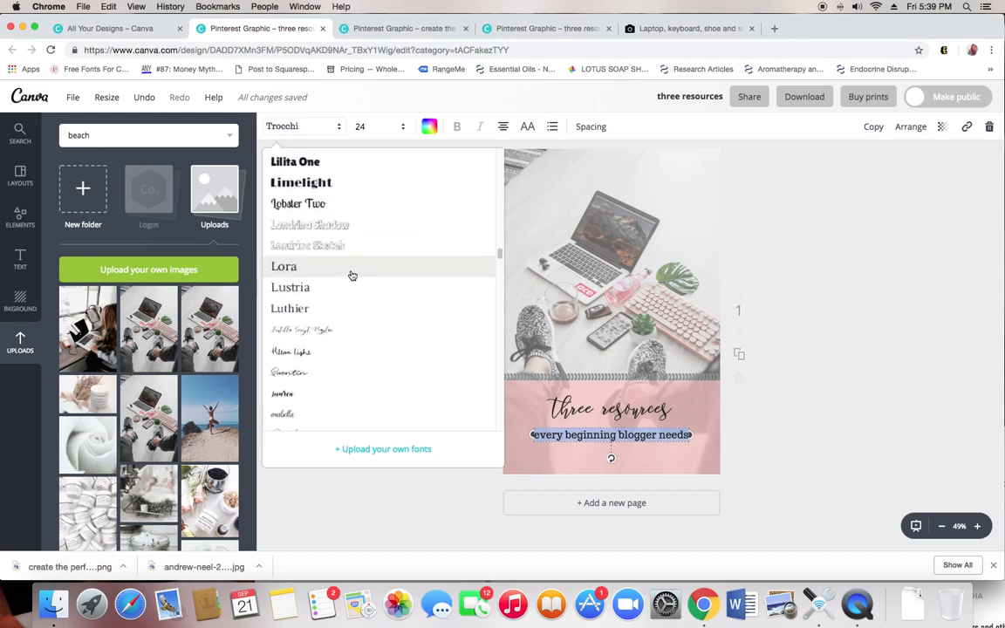
{"action": "scroll", "coordinate": [352, 276], "scroll_direction": "down", "scroll_amount": 8}
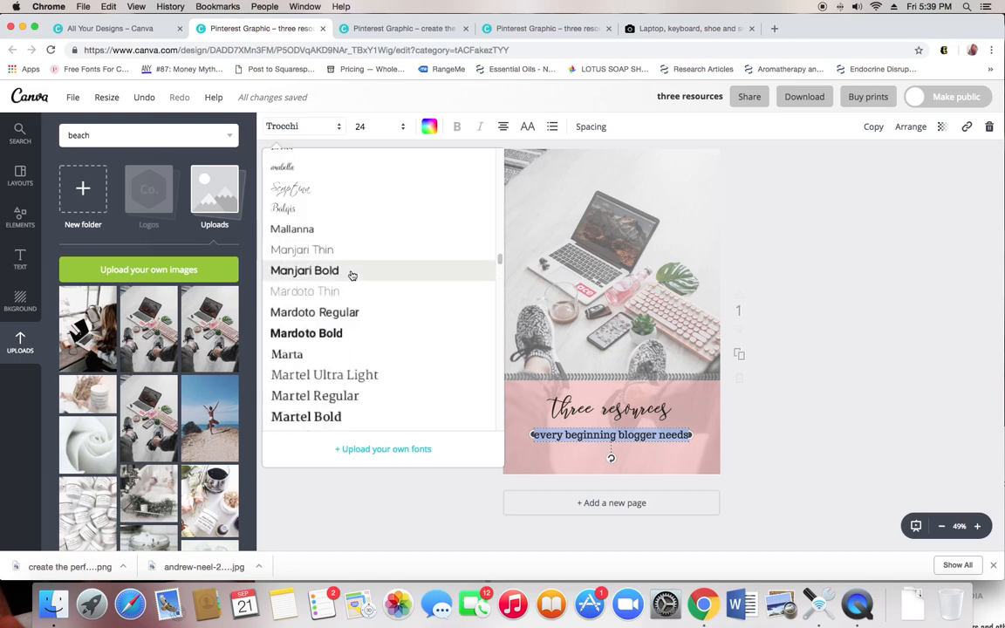
{"action": "scroll", "coordinate": [351, 275], "scroll_direction": "down", "scroll_amount": 2}
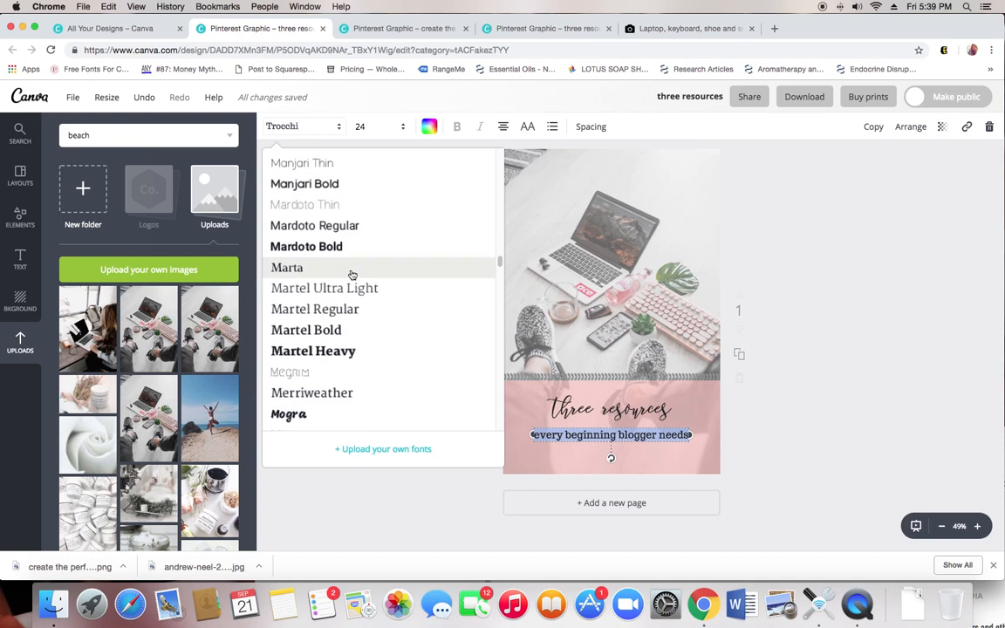
{"action": "scroll", "coordinate": [351, 276], "scroll_direction": "down", "scroll_amount": 3}
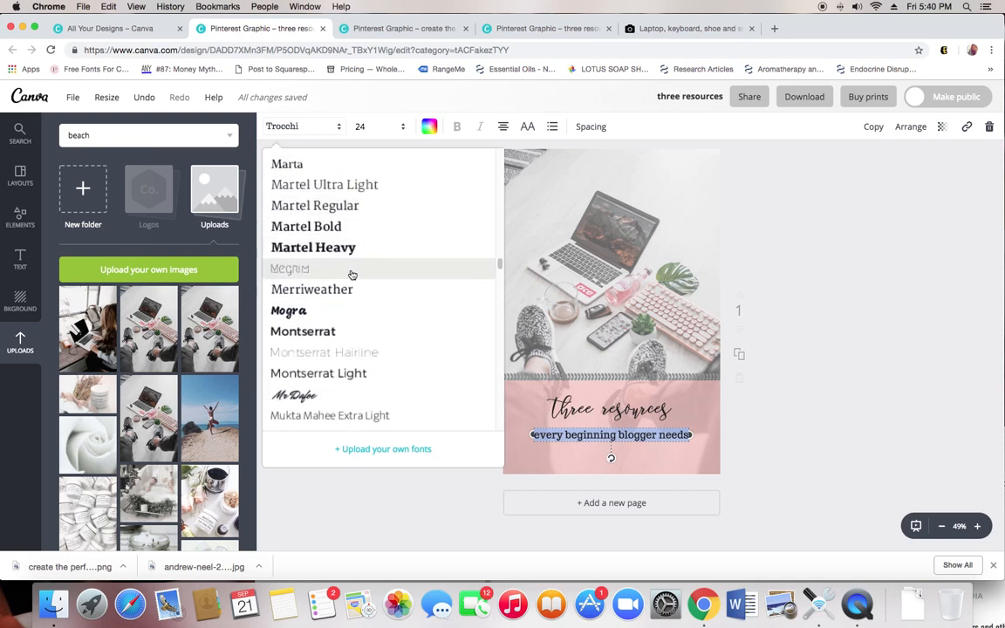
{"action": "scroll", "coordinate": [352, 275], "scroll_direction": "down", "scroll_amount": 5}
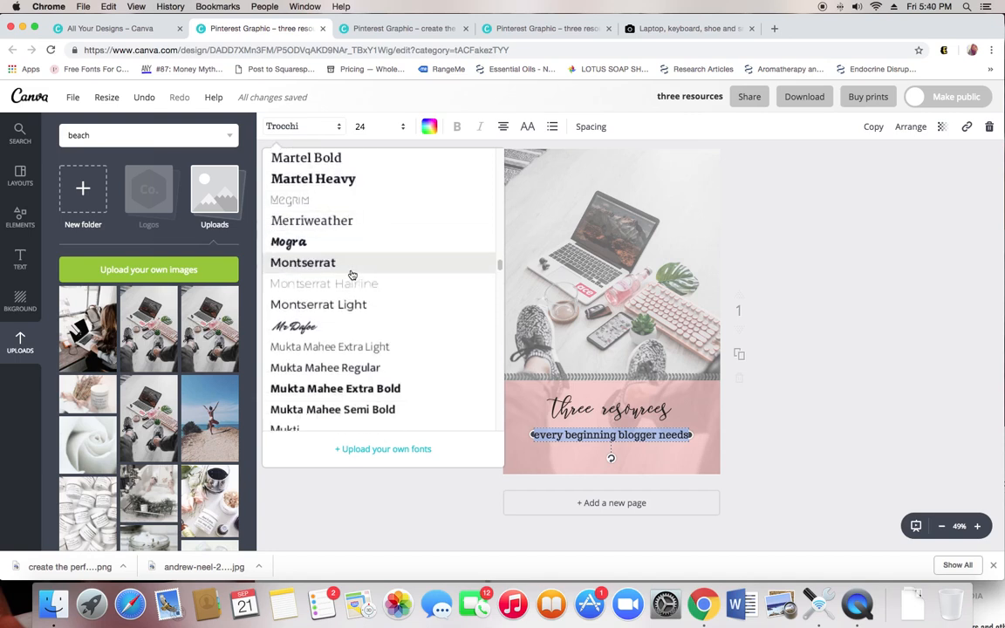
{"action": "scroll", "coordinate": [351, 275], "scroll_direction": "down", "scroll_amount": 8}
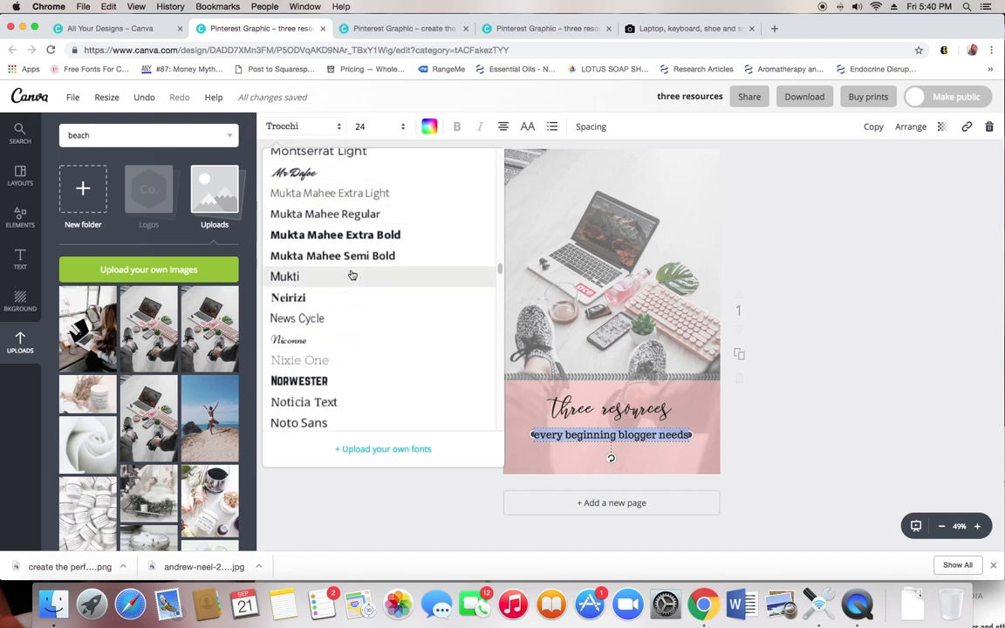
{"action": "scroll", "coordinate": [352, 276], "scroll_direction": "down", "scroll_amount": 15}
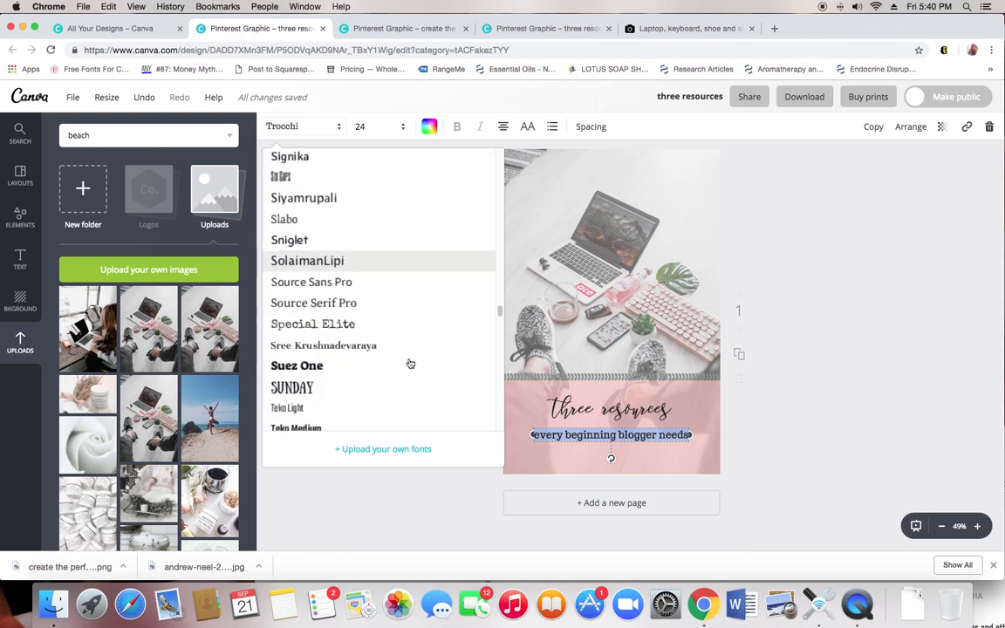
{"action": "left_click", "coordinate": [392, 349]}
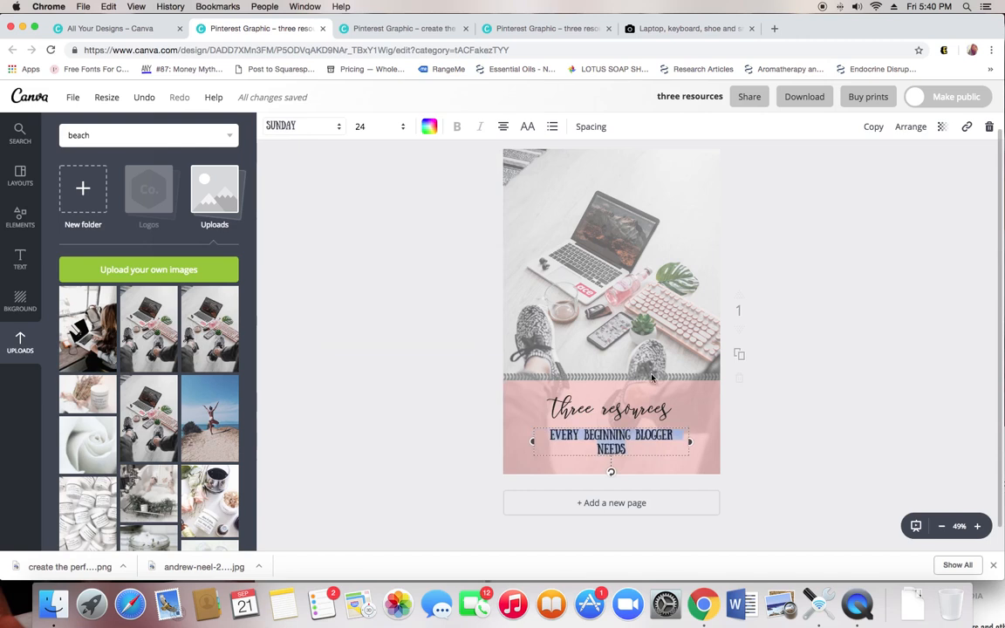
Set the subheading's font size to 56 and widen its text box to nearly the full page width, wrapping the text onto two lines.
{"action": "left_click", "coordinate": [394, 127]}
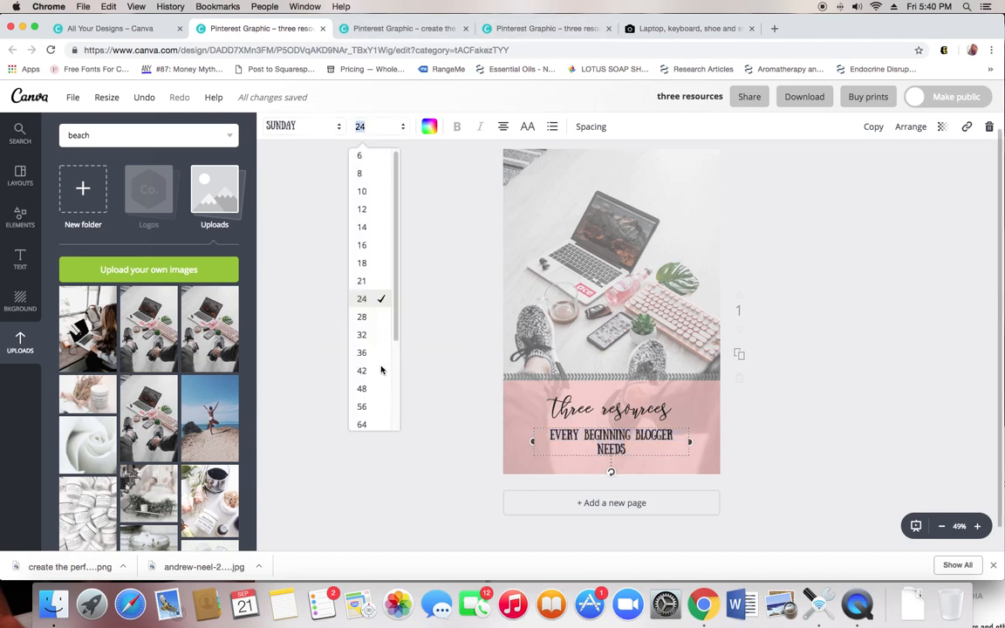
{"action": "left_click", "coordinate": [377, 408]}
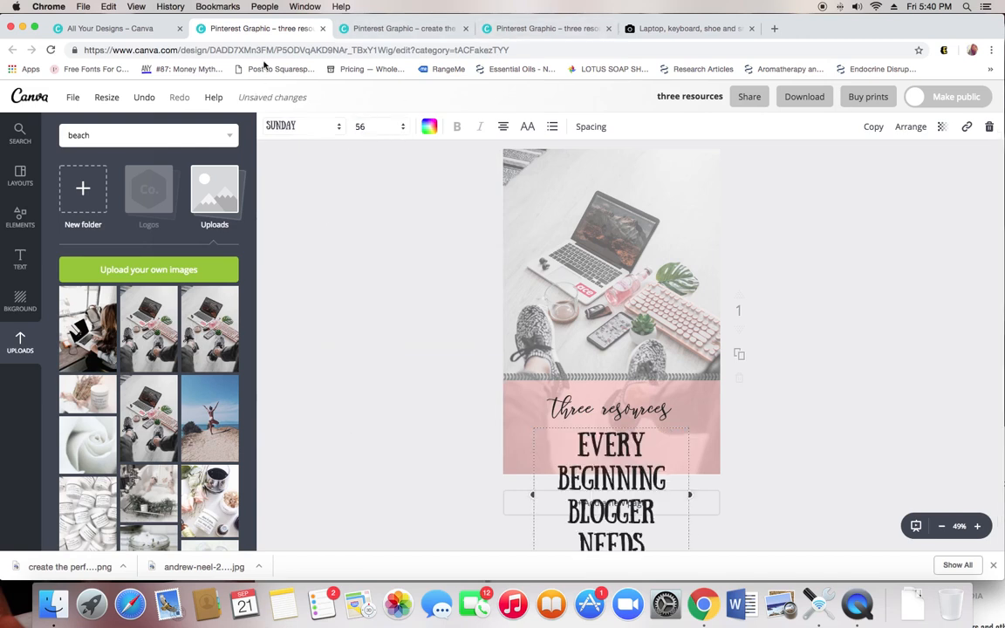
{"action": "left_click_drag", "start_coordinate": [689, 493], "coordinate": [720, 485]}
{"action": "mouse_move", "coordinate": [533, 478]}
{"action": "left_mouse_down"}
{"action": "mouse_move", "coordinate": [506, 469]}
{"action": "mouse_move", "coordinate": [528, 469]}
{"action": "left_mouse_up"}
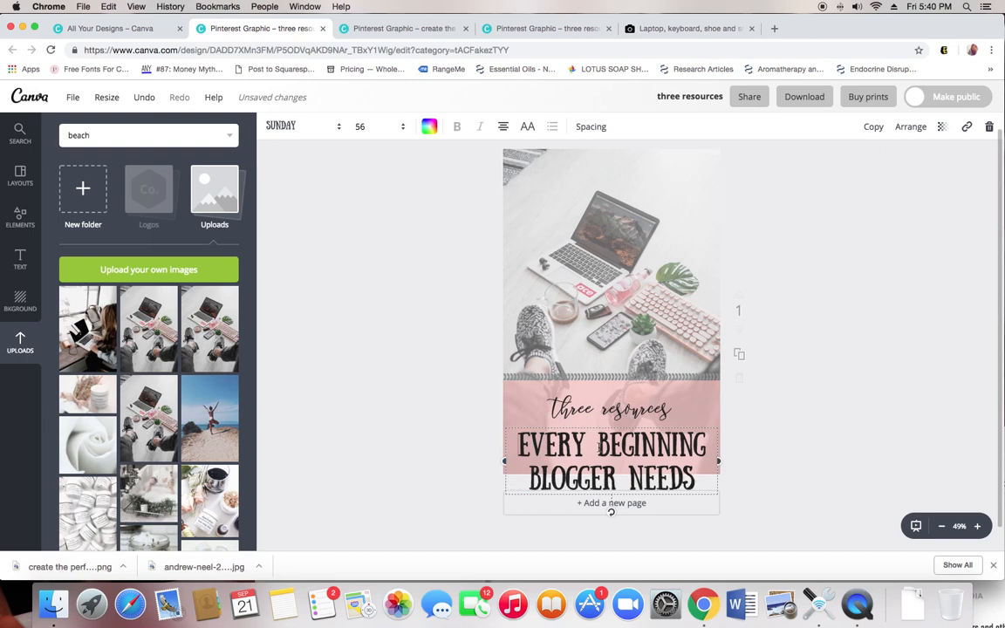
Toggle uppercase on and back off for the "every beginning blogger needs" subheading and set its font size to 48.
{"action": "double_click", "coordinate": [599, 447]}
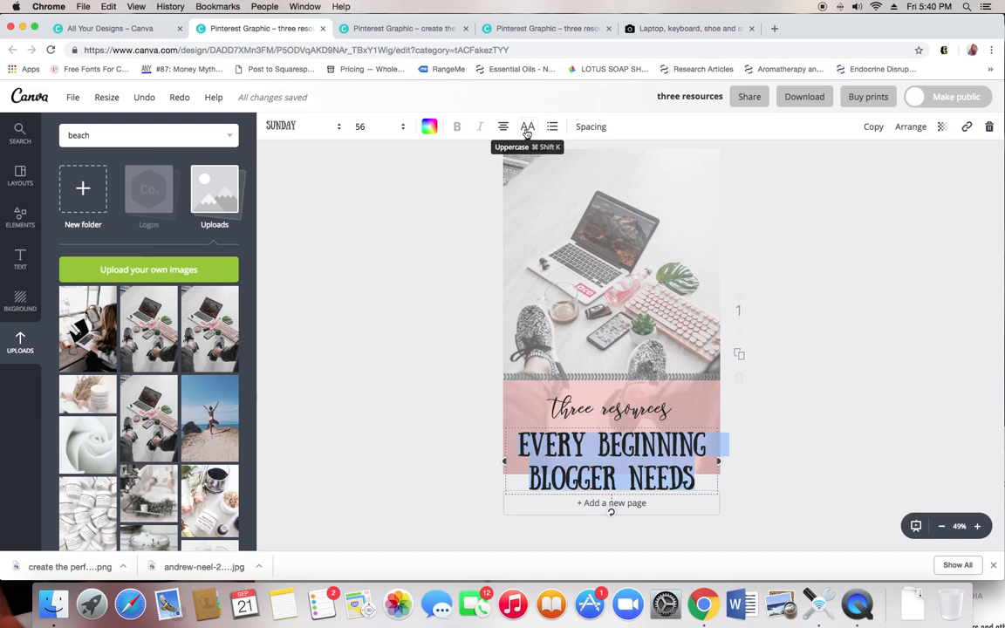
{"action": "left_click", "coordinate": [527, 127]}
{"action": "left_click", "coordinate": [527, 129]}
{"action": "left_click", "coordinate": [528, 130]}
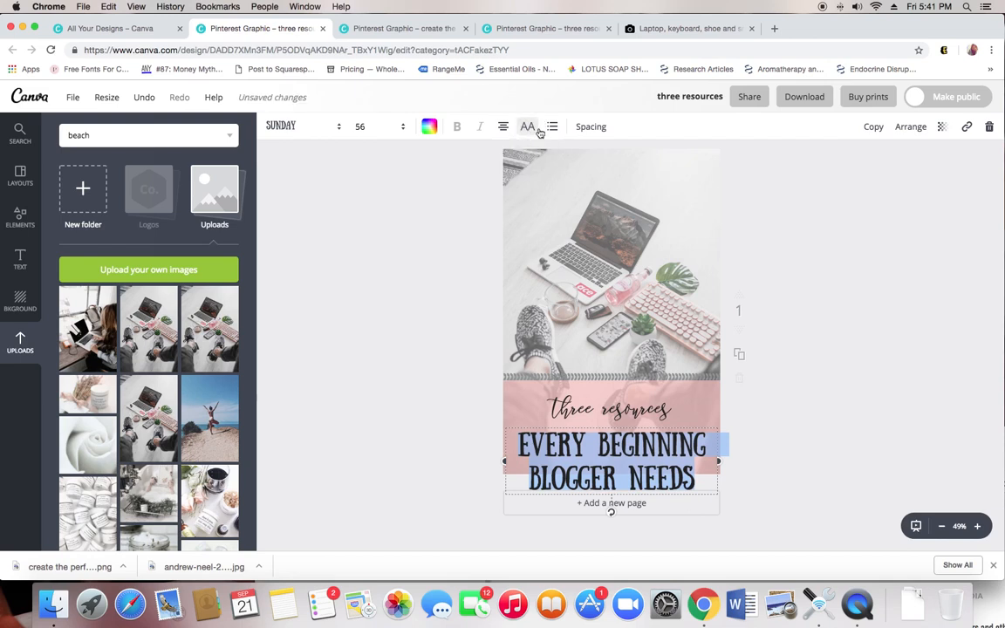
{"action": "left_click", "coordinate": [389, 131]}
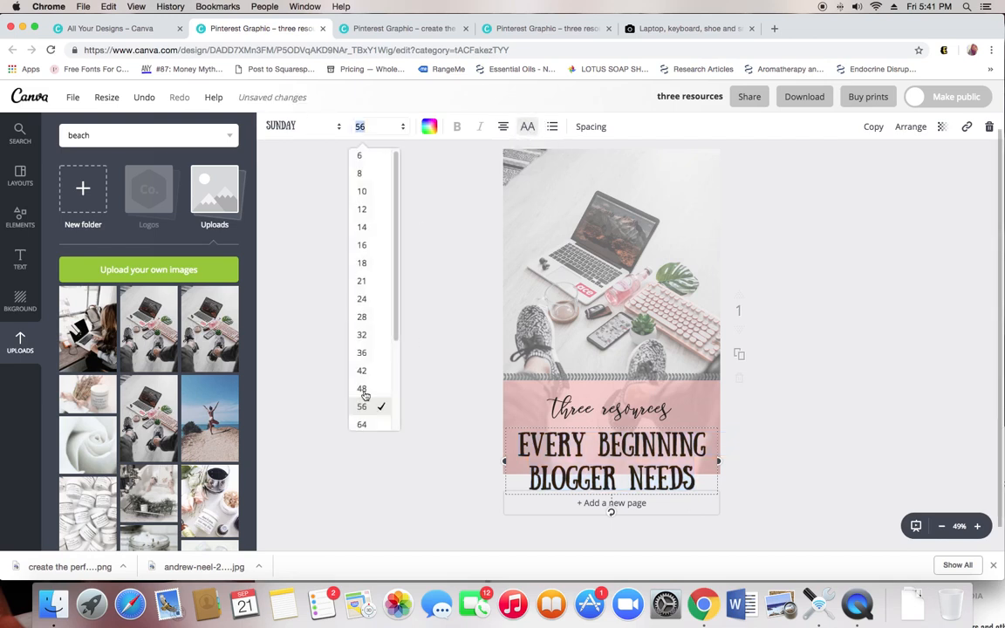
{"action": "left_click", "coordinate": [364, 391]}
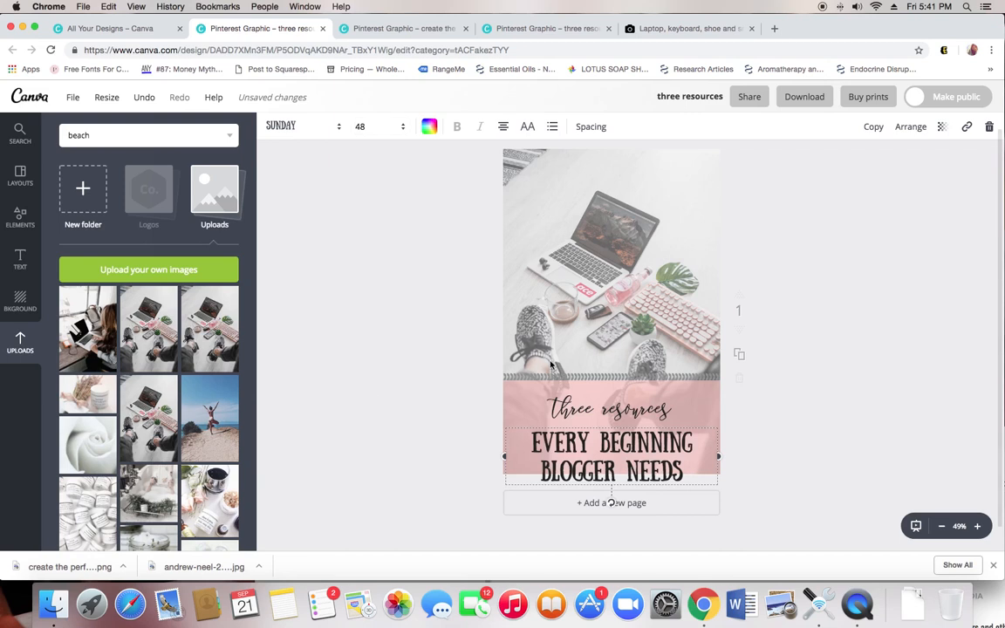
Move the "three resources" heading slightly up, closer to the chevron line, keeping it centered on the pink band.
{"action": "left_click", "coordinate": [637, 410]}
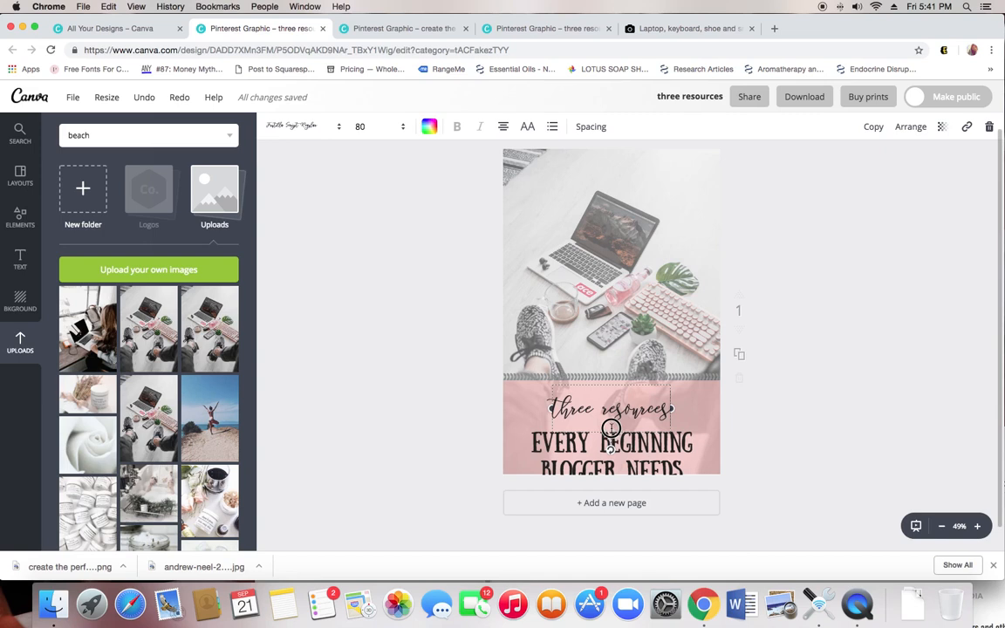
{"action": "double_click", "coordinate": [611, 427]}
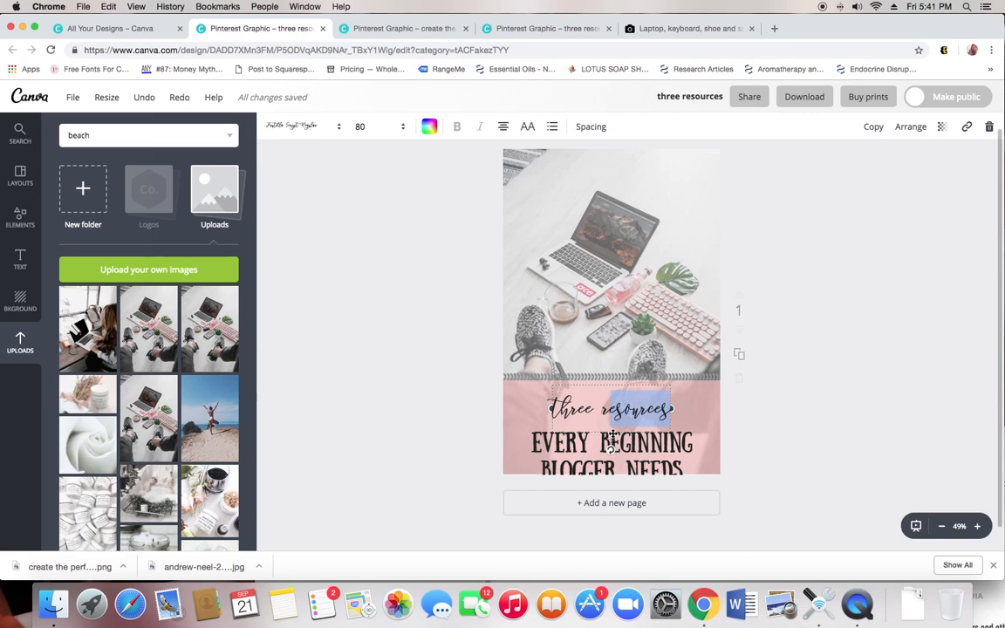
{"action": "left_click_drag", "start_coordinate": [613, 440], "coordinate": [613, 425]}
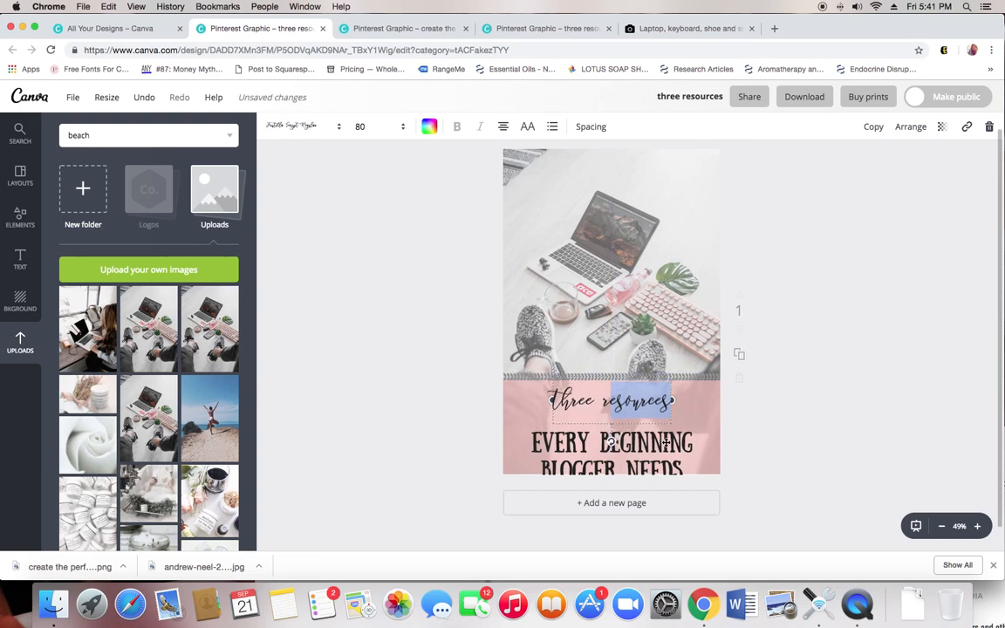
Move the two-line subheading up just beneath the "three resources" heading so it fits inside the pink band, and deselect it.
{"action": "left_click", "coordinate": [616, 444]}
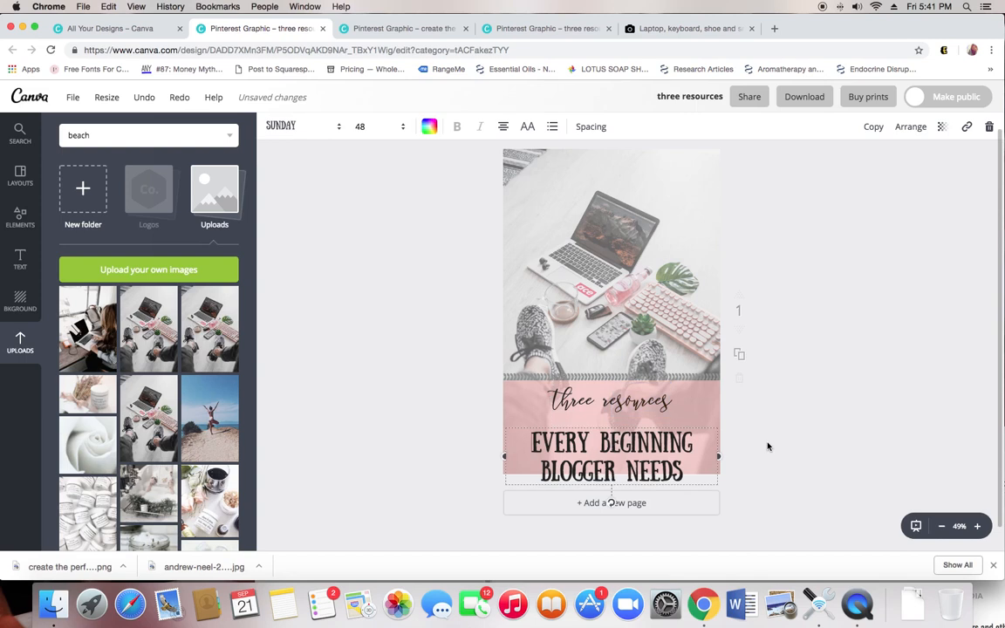
{"action": "left_click_drag", "start_coordinate": [628, 427], "coordinate": [622, 413]}
{"action": "left_click", "coordinate": [767, 464]}
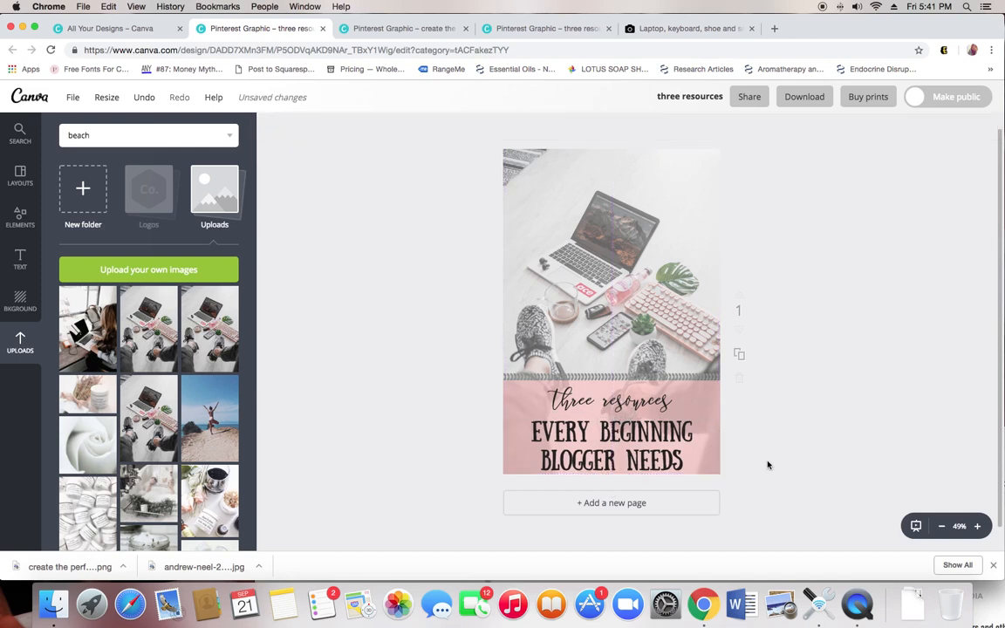
{"action": "left_click", "coordinate": [611, 417]}
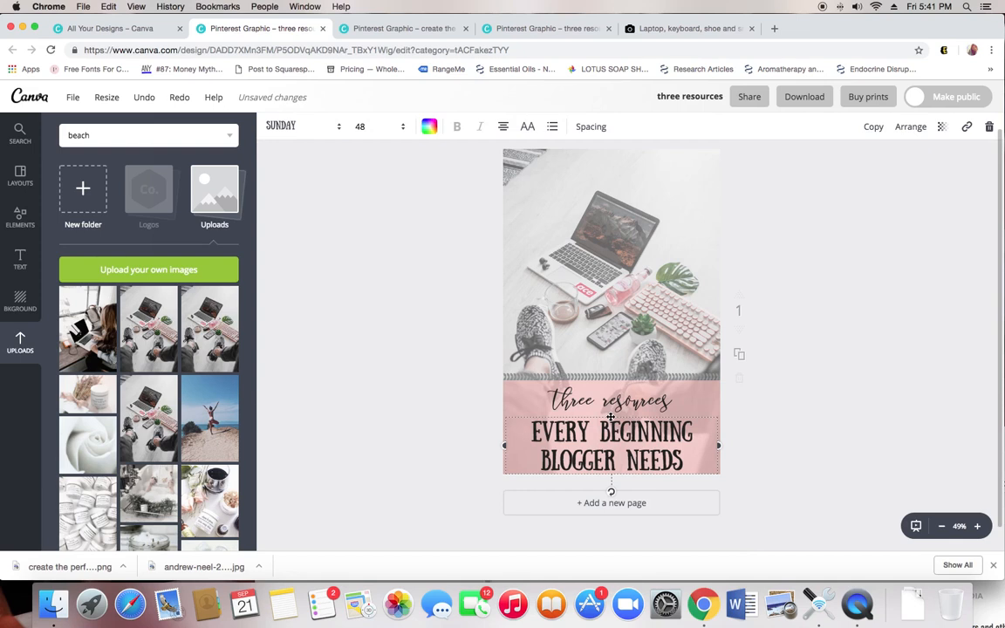
{"action": "key", "text": "Up"}
{"action": "key", "text": "Up"}
{"action": "key", "text": "Up"}
{"action": "key", "text": "Up"}
{"action": "key", "text": "Up"}
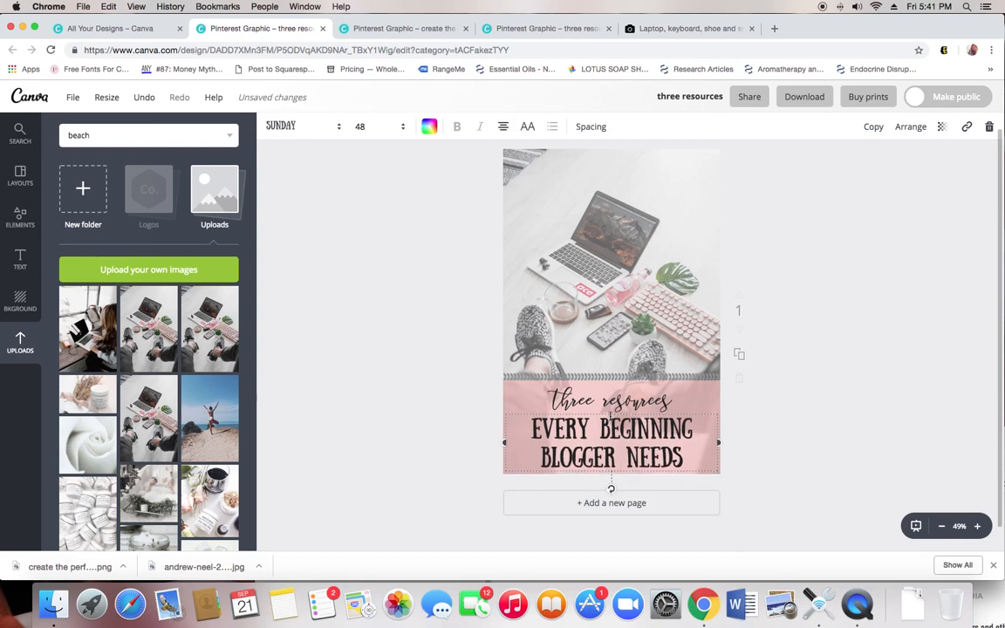
{"action": "left_click", "coordinate": [833, 322]}
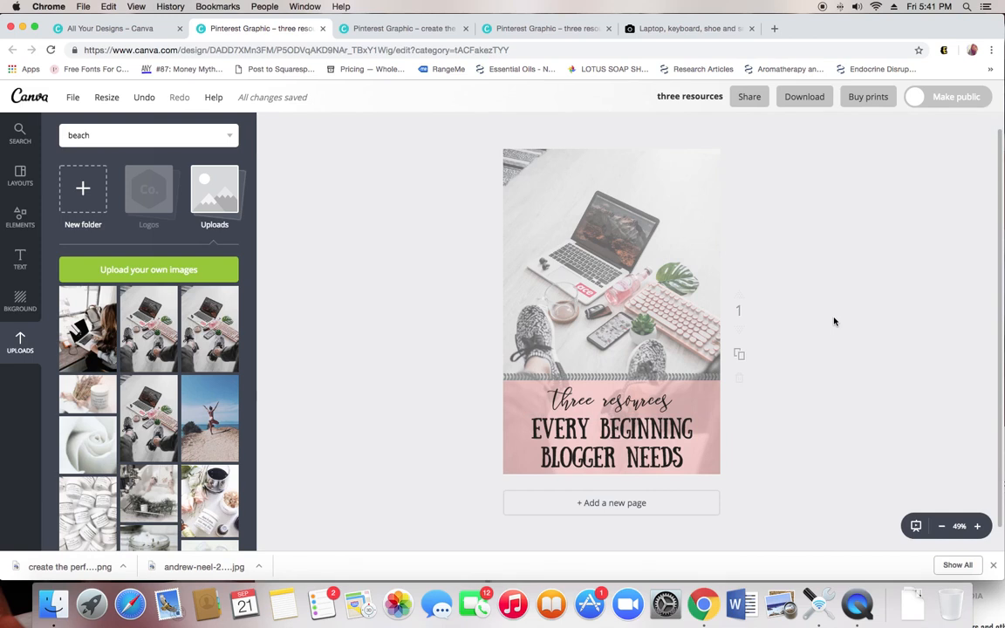
Download the design as a PNG, open three resources.png in Preview and move its window to the middle of the screen.
{"action": "left_click", "coordinate": [798, 98]}
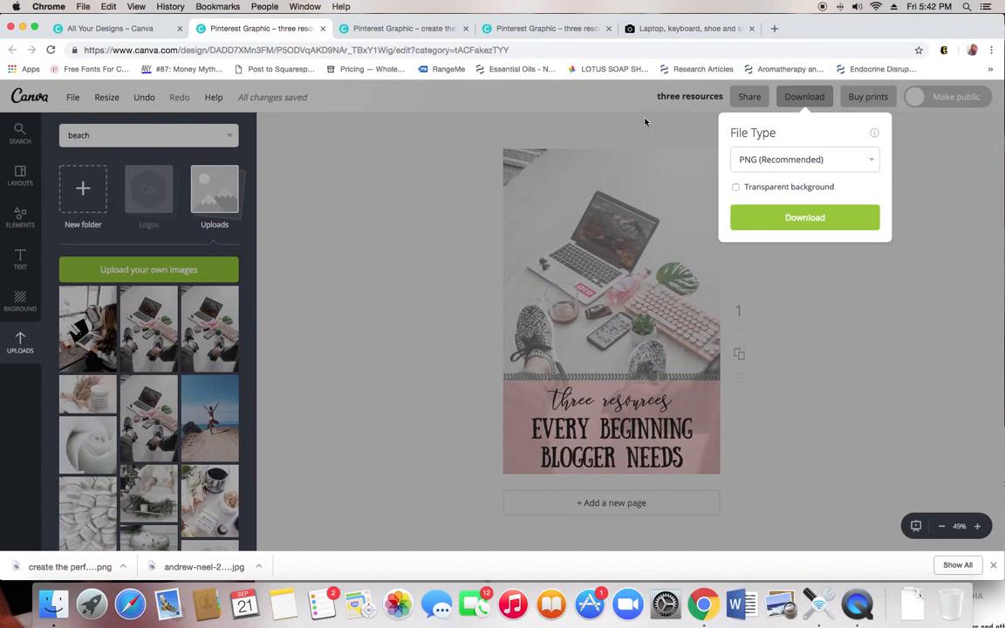
{"action": "left_click", "coordinate": [811, 220]}
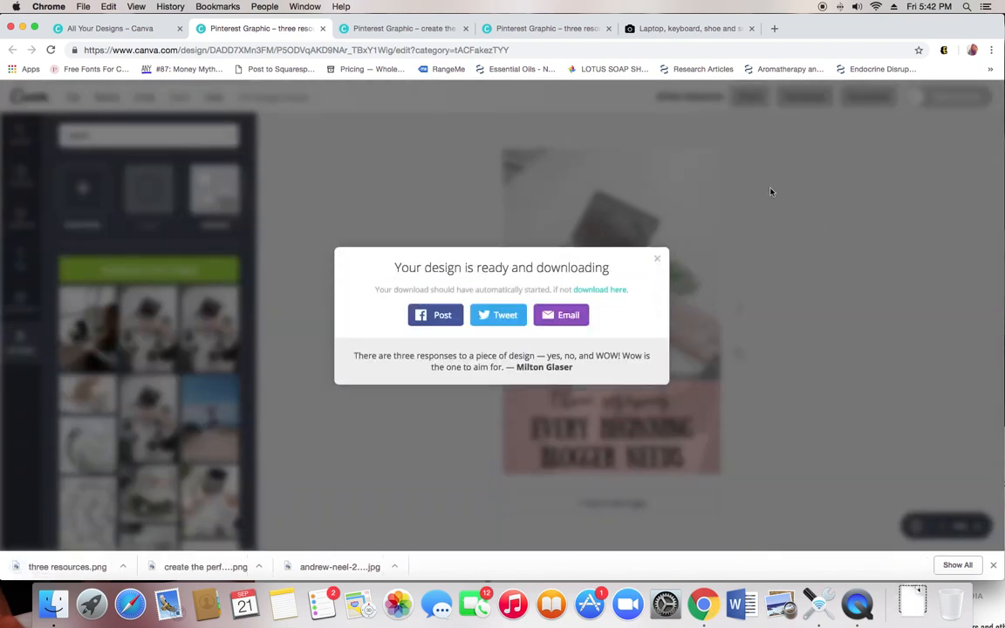
{"action": "left_click", "coordinate": [53, 569]}
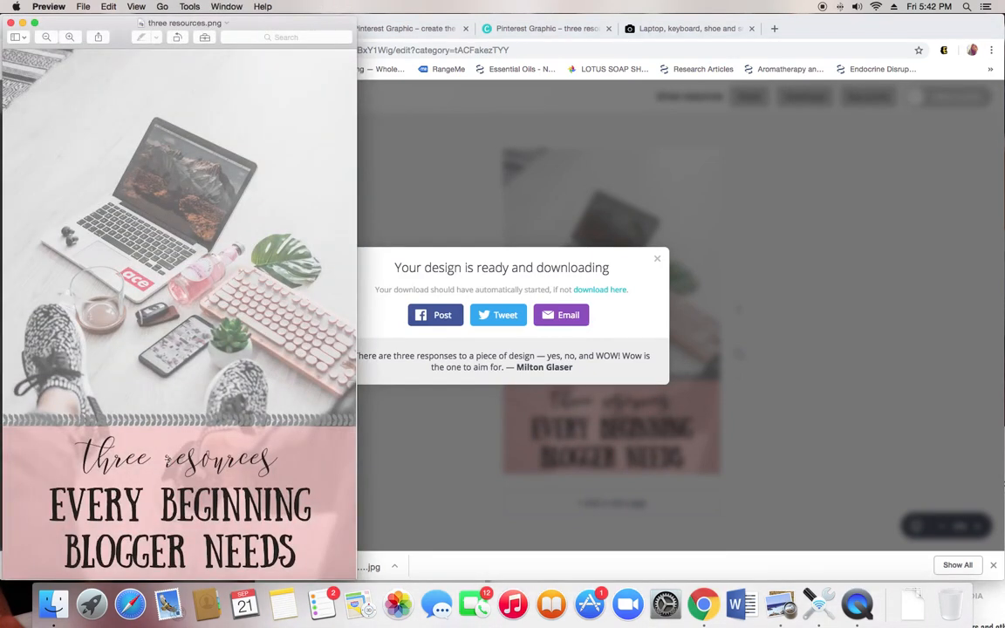
{"action": "left_click_drag", "start_coordinate": [316, 20], "coordinate": [647, 7]}
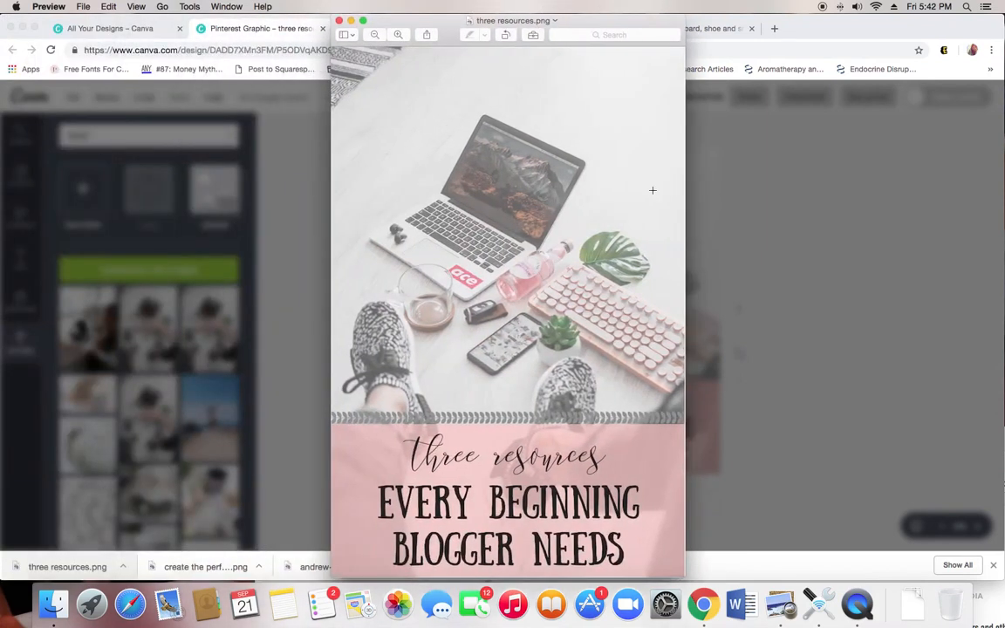